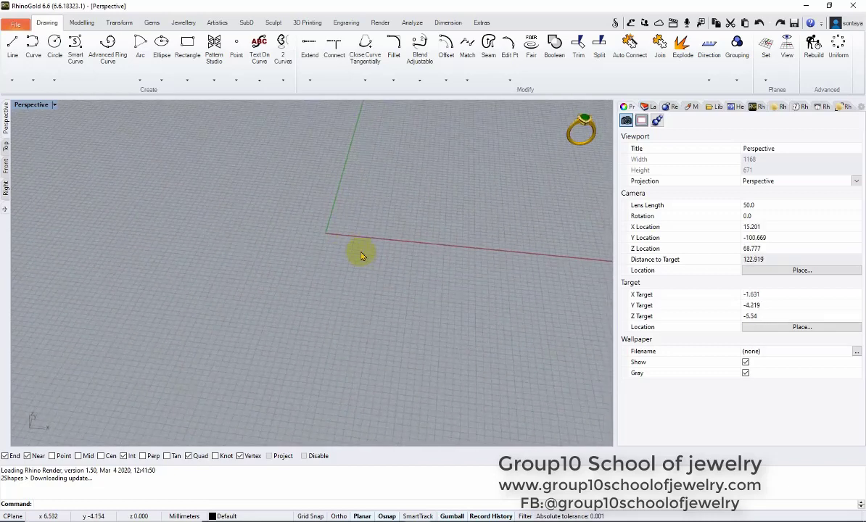
- Browse the rose reference folder on the Desktop in the file panel
left_click(647, 103)
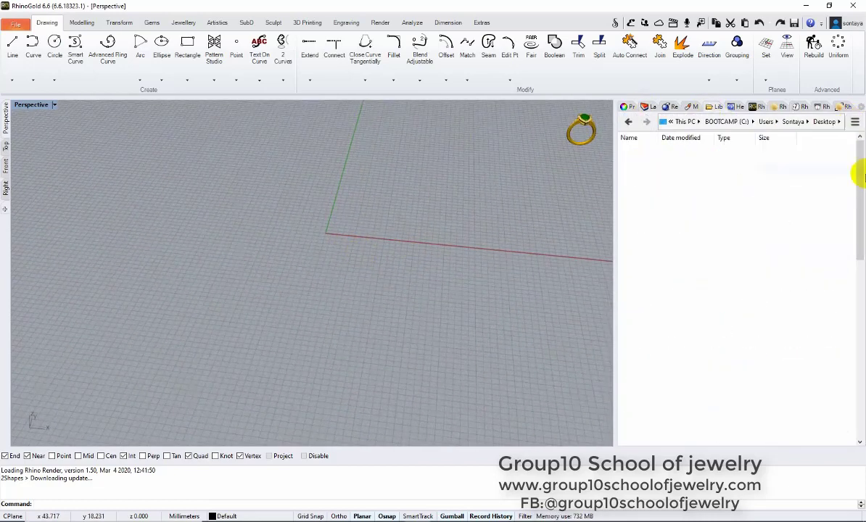
double_click(700, 275)
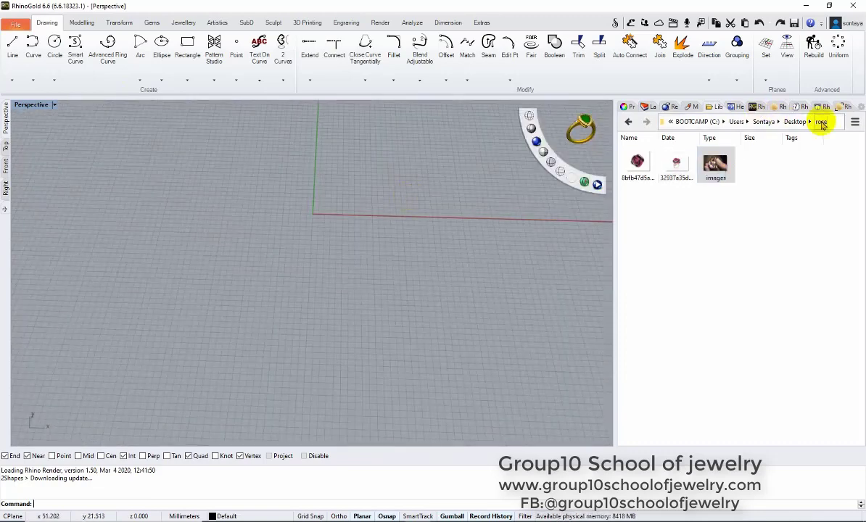
scroll(38, 55, "down", 4)
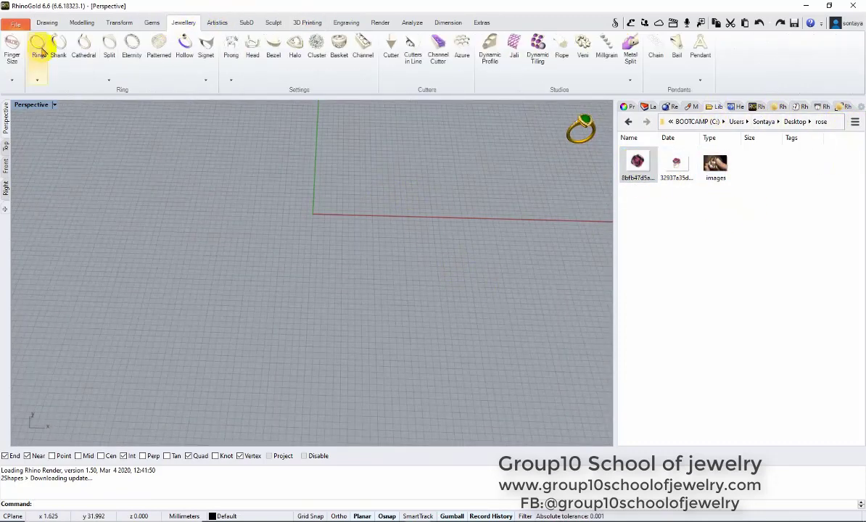
scroll(155, 19, "down", 1)
scroll(242, 20, "up", 3)
scroll(134, 78, "down", 3)
- Place the first rose ring image from the rose folder at 1:1 scale
left_click(223, 48)
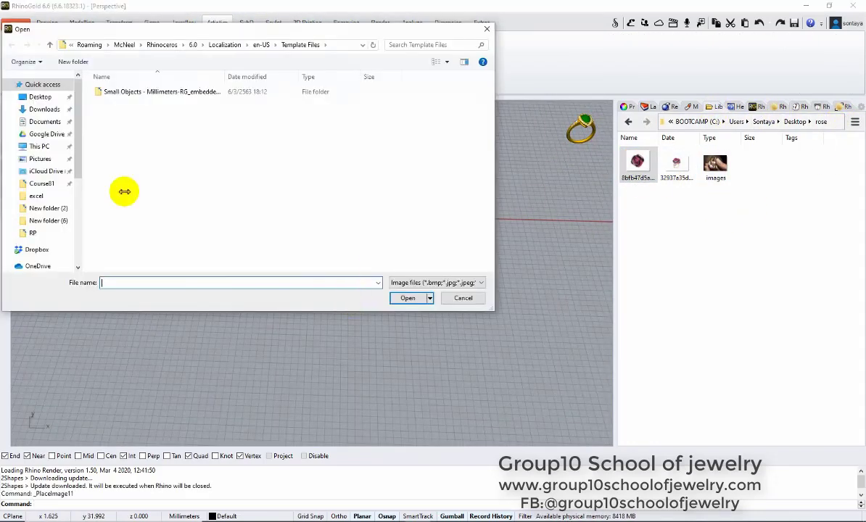
double_click(276, 149)
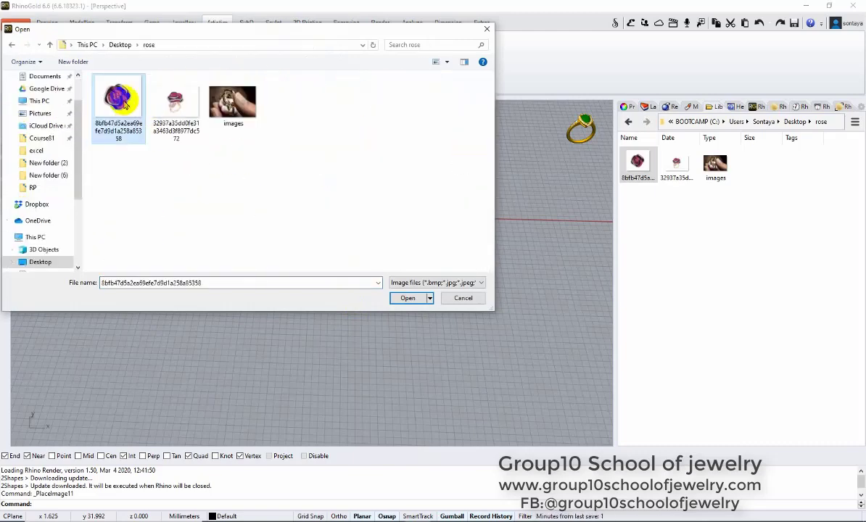
double_click(111, 106)
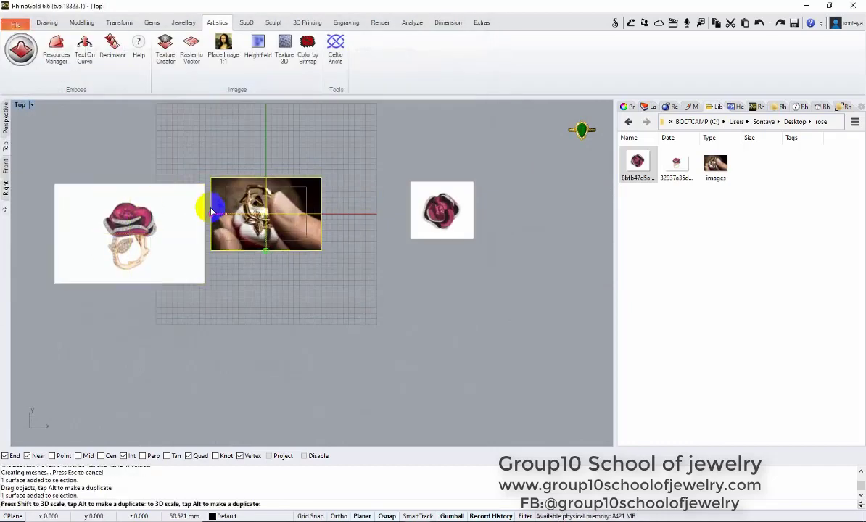
- Draw a rectangle in the top view with the drawing tools
left_click(51, 26)
left_click(131, 167)
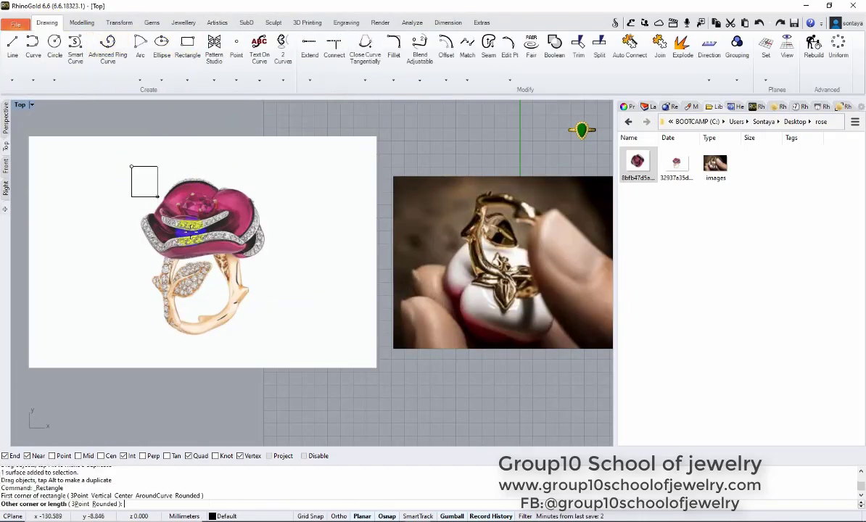
left_click(271, 344)
left_click(89, 27)
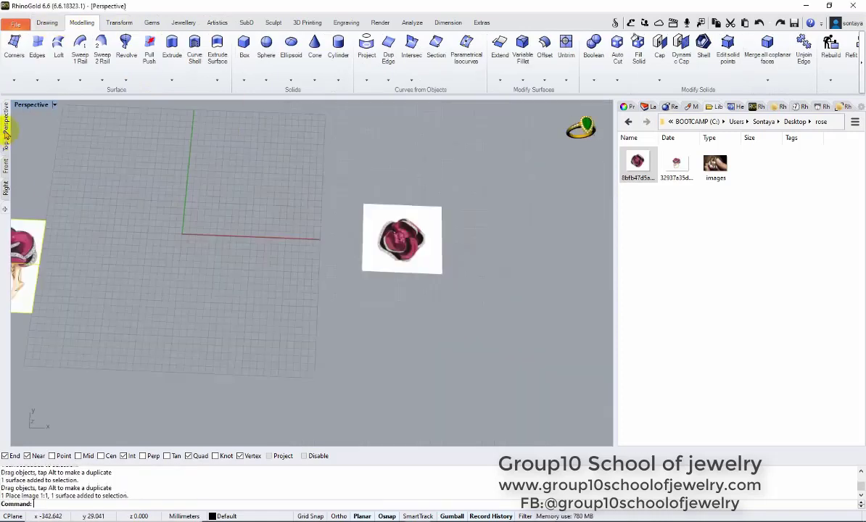
- Move the rose picture onto the origin and enlarge it around the ring circle
left_click_drag(284, 221, 254, 218)
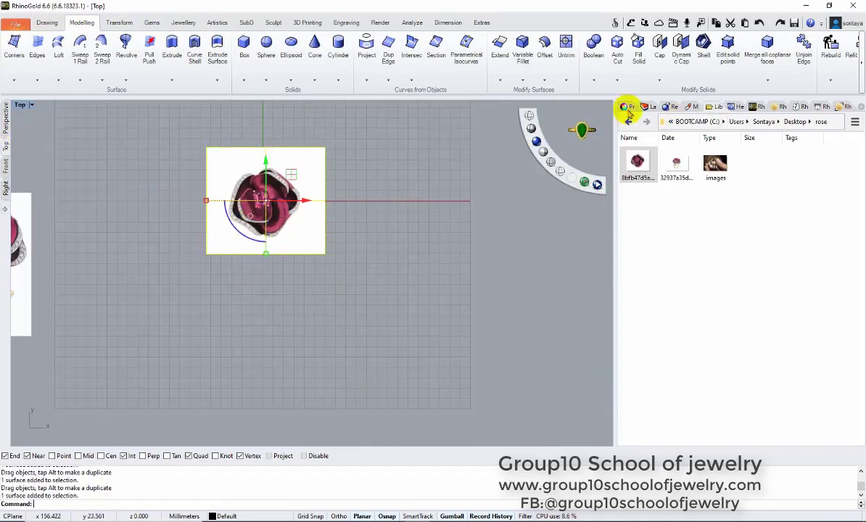
left_click(625, 107)
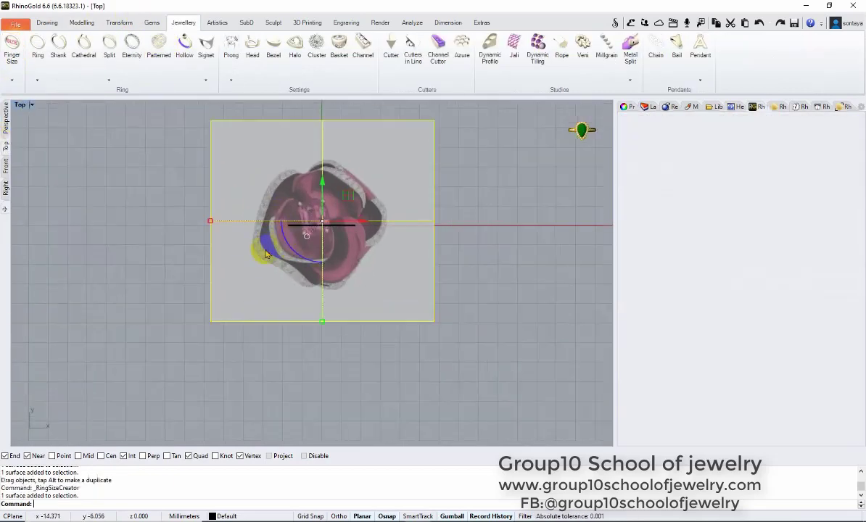
mouse_move(257, 247)
left_mouse_down()
mouse_move(218, 228)
mouse_move(251, 300)
mouse_move(197, 247)
mouse_move(219, 253)
left_mouse_up()
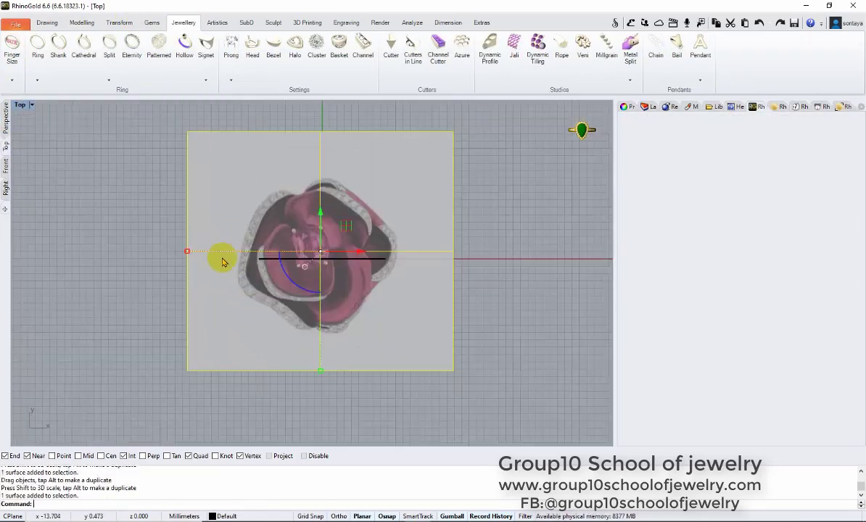
left_click(47, 22)
- Crop the rose picture to the flower by splitting it with a rectangle and deleting the outer piece
left_click(231, 162)
left_click(404, 347)
right_click_drag(412, 276, 410, 261)
left_click(396, 232)
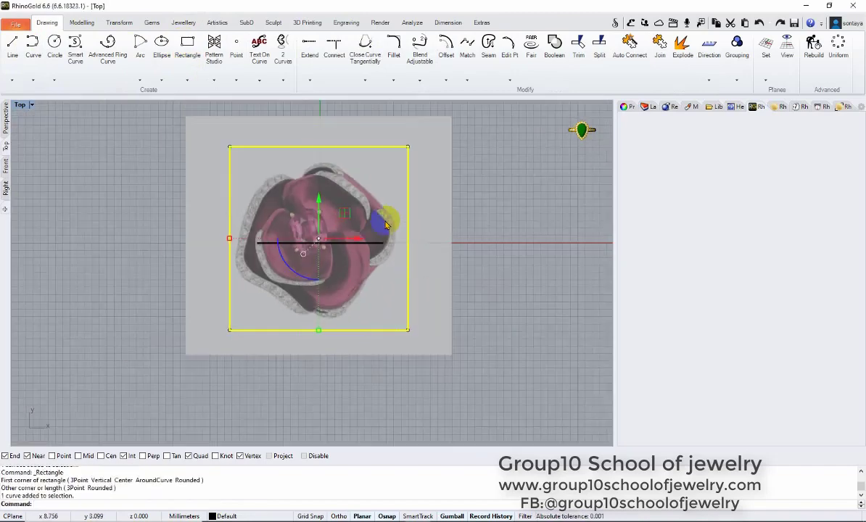
type("s")
key("Return")
key("Return")
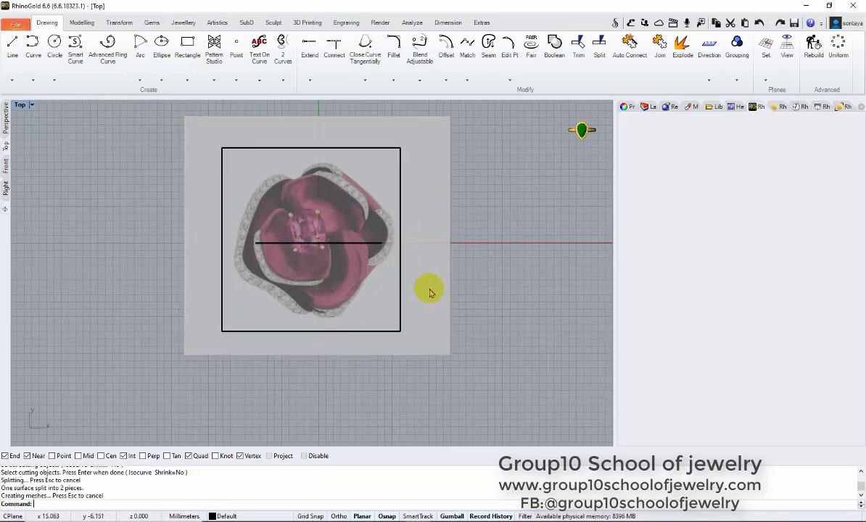
left_click(429, 286)
key("Delete")
left_click(400, 283)
key("Delete")
scroll(431, 290, "down", 3)
scroll(369, 264, "up", 3)
- Rotate the side-view ring picture upright and centre it in the front view
left_click(5, 118)
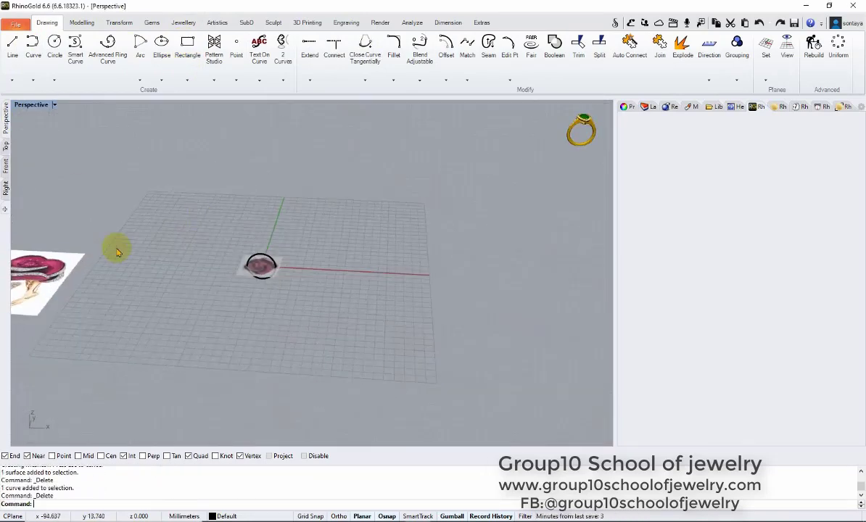
scroll(116, 245, "up", 3)
left_click(205, 274)
left_click_drag(205, 274, 217, 182)
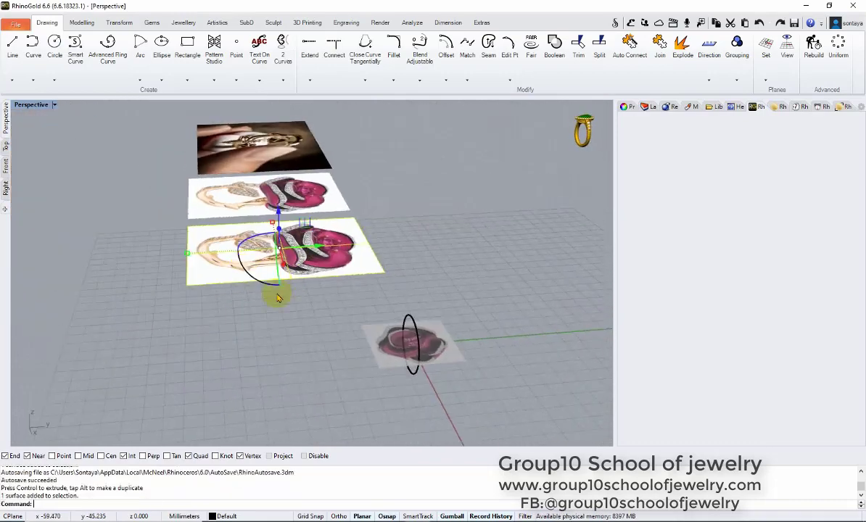
right_click_drag(290, 290, 290, 218)
left_click(5, 189)
left_click(5, 165)
left_click_drag(9, 237, 175, 203)
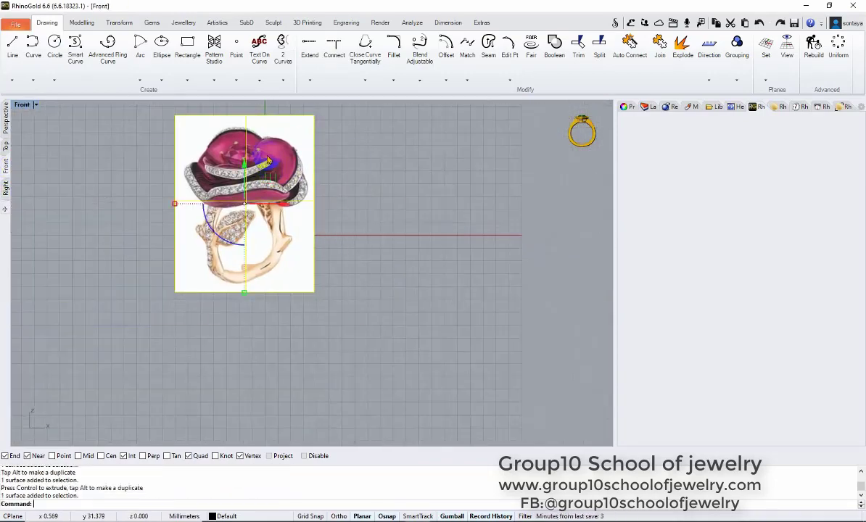
- Make the side picture semi-transparent (about 49%) and line it up with the ring circle
left_click(631, 107)
left_click(641, 121)
left_click(728, 334)
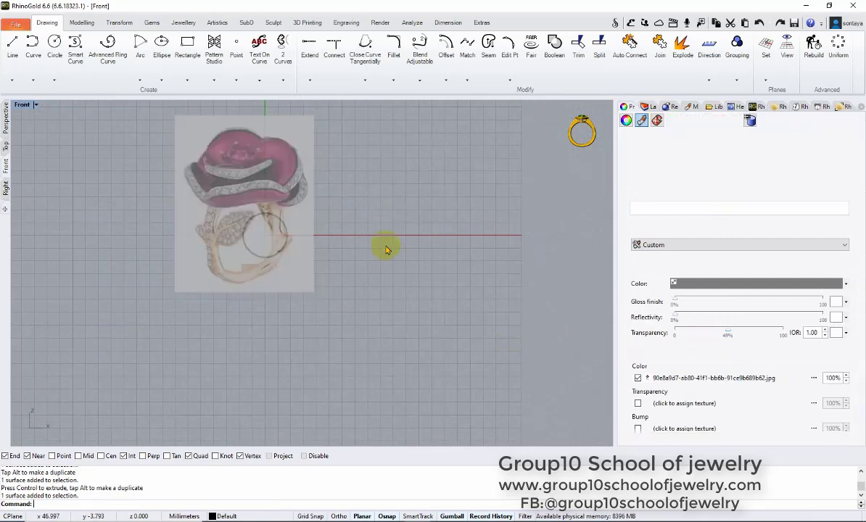
scroll(387, 248, "up", 2)
scroll(203, 220, "down", 3)
left_click_drag(183, 248, 324, 223)
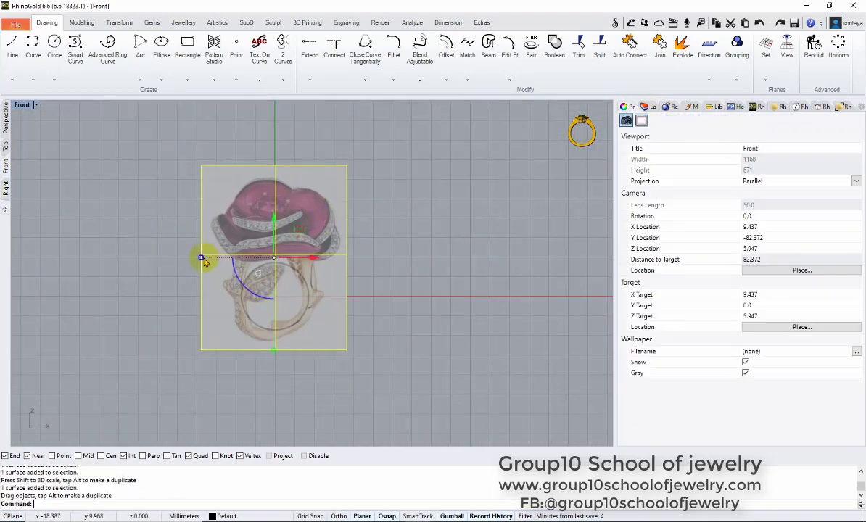
scroll(280, 248, "up", 2)
scroll(445, 232, "down", 3)
- Lock both reference pictures in place and centre the top view on the rose
mouse_move(445, 232)
right_mouse_down()
mouse_move(367, 208)
mouse_move(391, 276)
mouse_move(434, 194)
right_mouse_up()
left_click(417, 301)
left_click(434, 194, "shift")
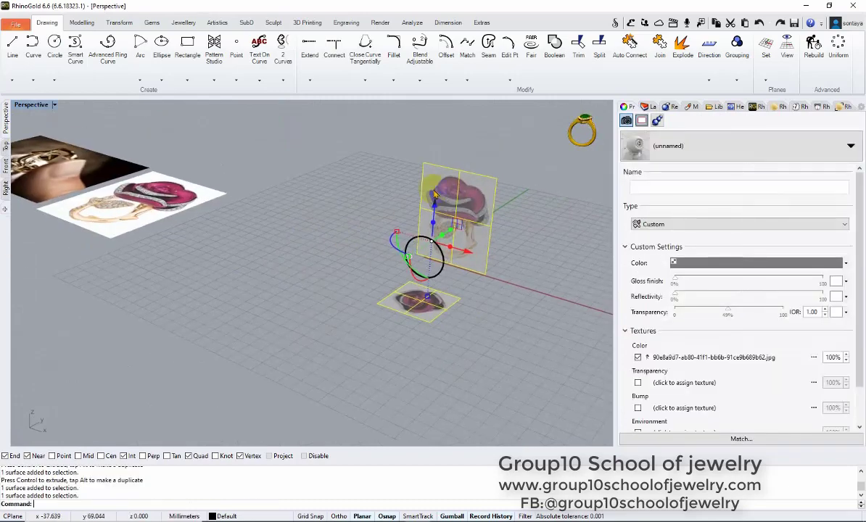
middle_click(434, 194)
left_click_drag(332, 252, 396, 217)
scroll(396, 216, "up", 3)
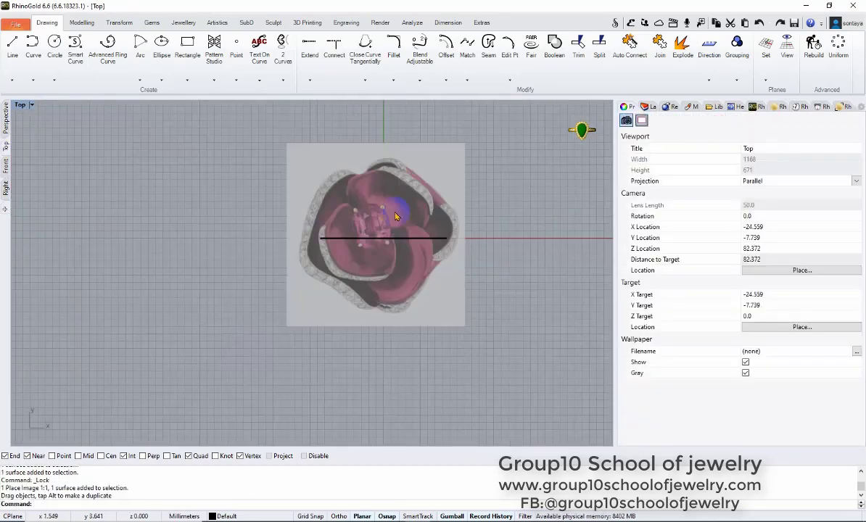
scroll(395, 216, "up", 2)
left_click(448, 23)
- Measure the distance across the centre stone in the top-view picture
left_click(83, 44)
left_click(412, 23)
left_click(307, 179)
scroll(307, 178, "up", 3)
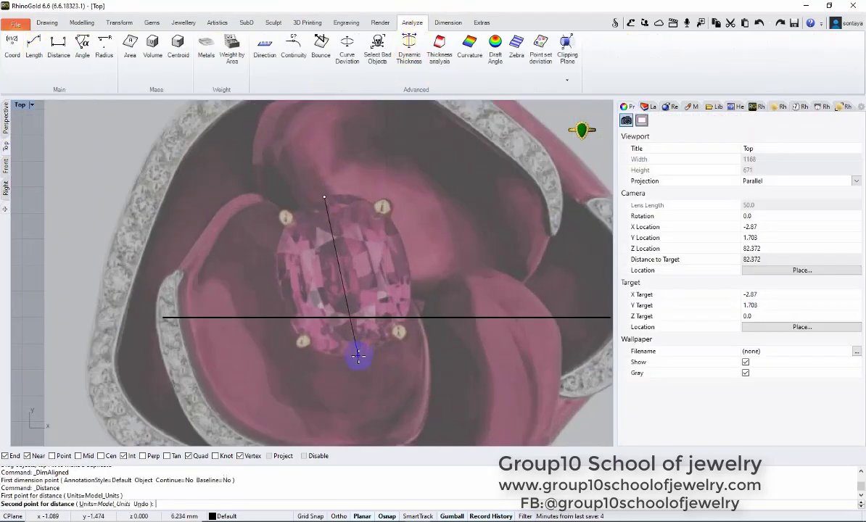
left_click(358, 354)
scroll(358, 355, "down", 3)
left_click(151, 23)
left_click(336, 264)
left_click(269, 282)
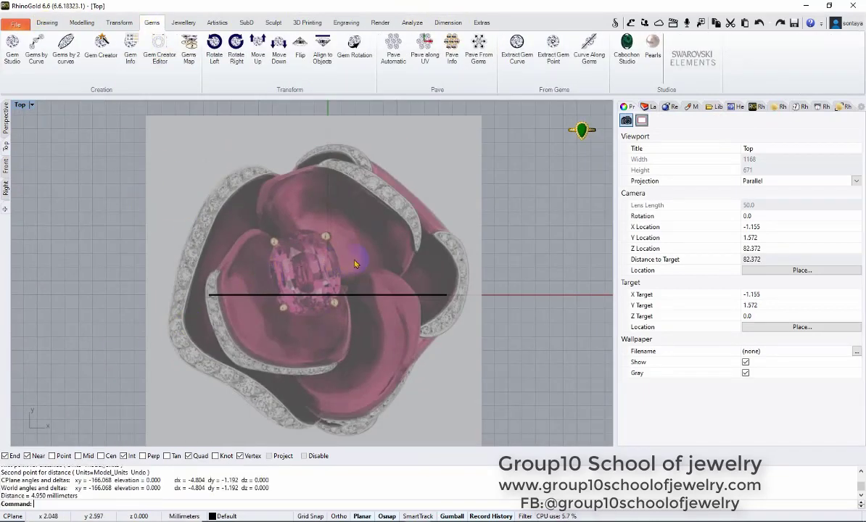
left_click(184, 23)
scroll(229, 139, "up", 3)
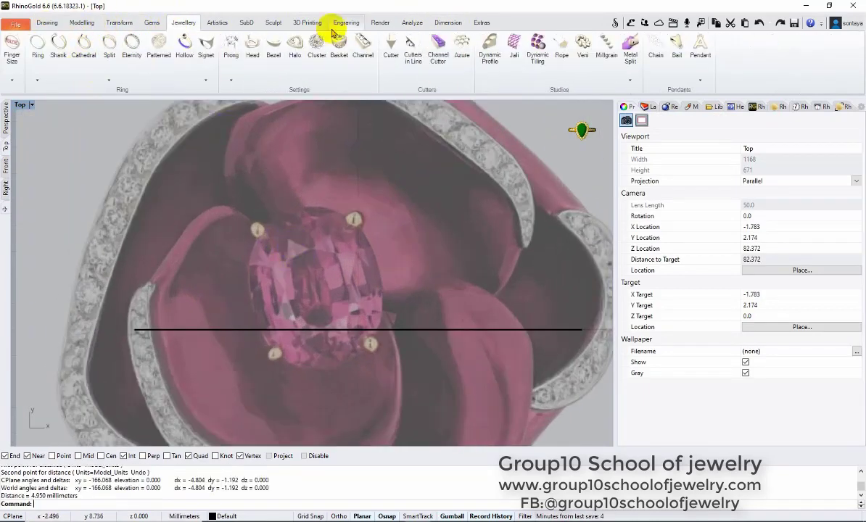
- Add aligned dimensions of 6.20 length and 5.07 width to the centre stone
left_click(412, 22)
left_click(448, 22)
left_click(88, 48)
left_click(287, 211)
left_click(316, 372)
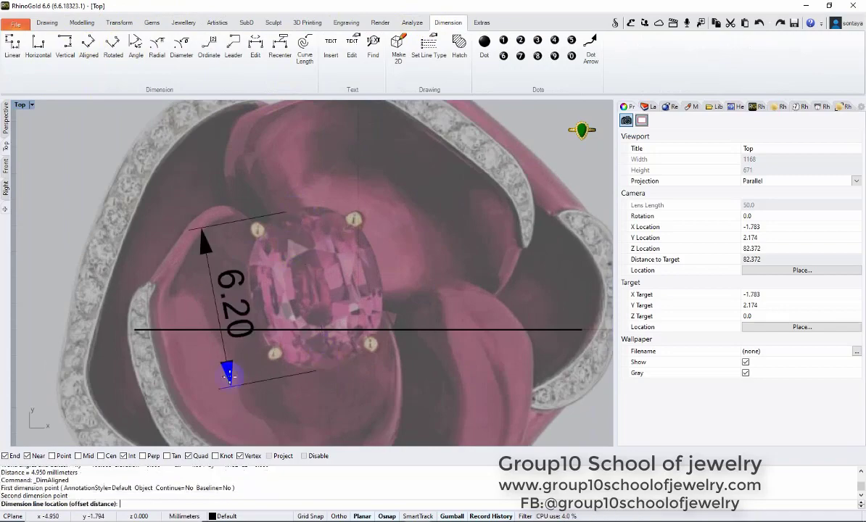
left_click(119, 341)
right_click(263, 298)
left_click(378, 279)
- Check the stone in perspective, return to the top view and open Gem Studio
left_click(6, 120)
scroll(271, 258, "up", 5)
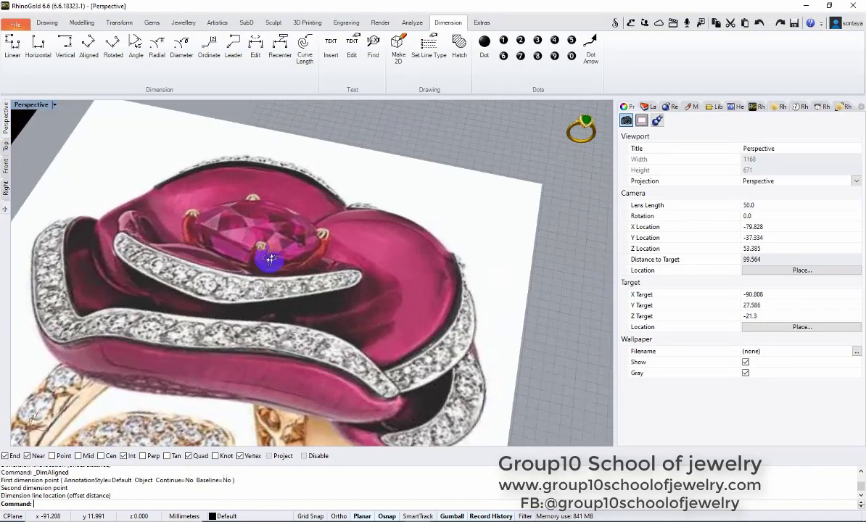
scroll(271, 257, "down", 5)
right_click_drag(271, 257, 200, 223)
scroll(388, 228, "up", 3)
left_click(6, 145)
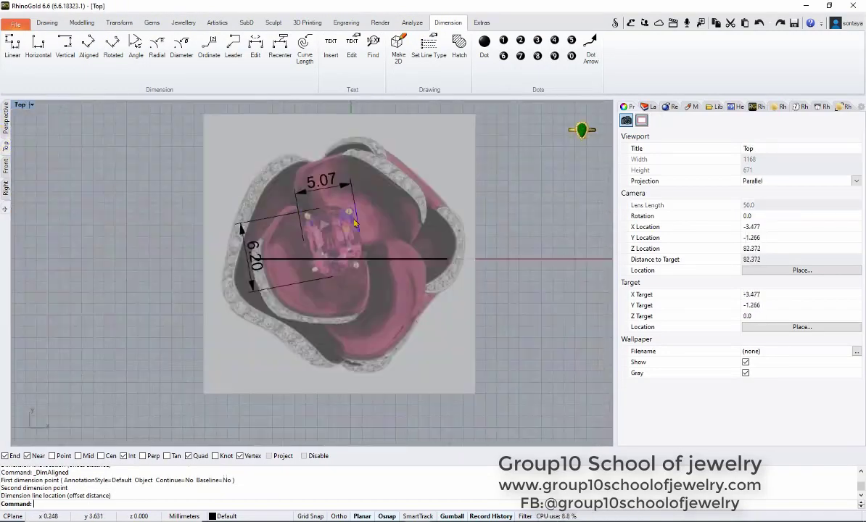
left_click(151, 23)
left_click(14, 57)
- Create an oval gem over the centre stone and browse the gem material library
scroll(637, 290, "down", 2)
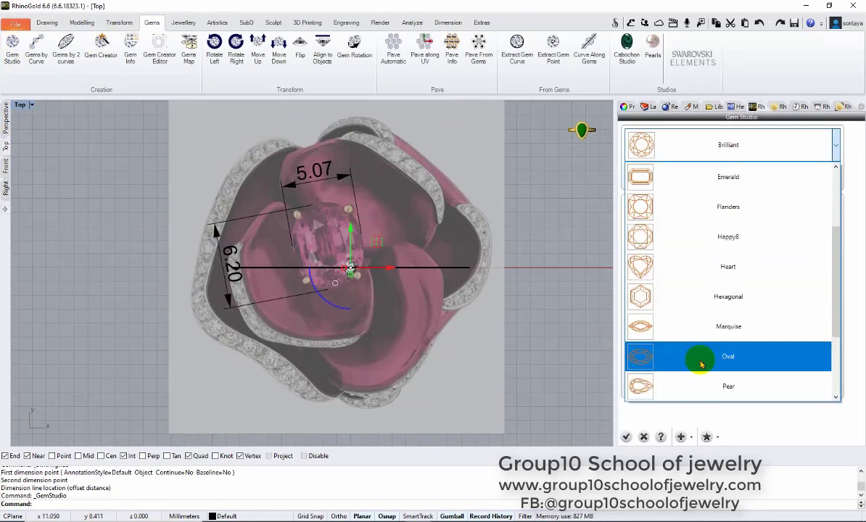
left_click(638, 358)
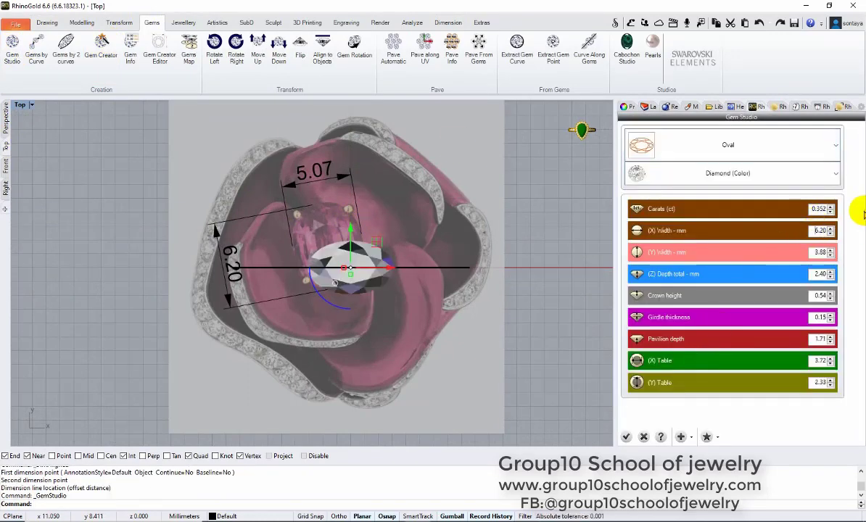
left_click(625, 436)
left_click(647, 106)
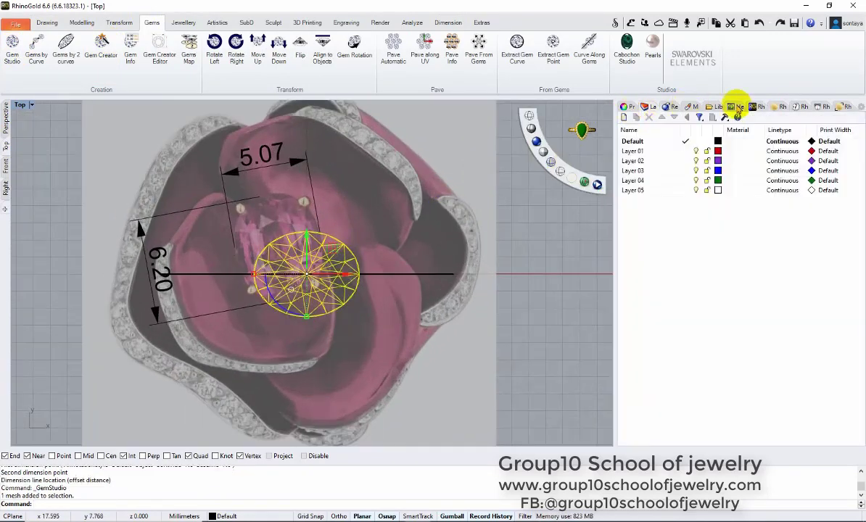
left_click(735, 107)
left_click(551, 164)
- Undo the oval gem's accidental rotation and view it in perspective
left_click(353, 276)
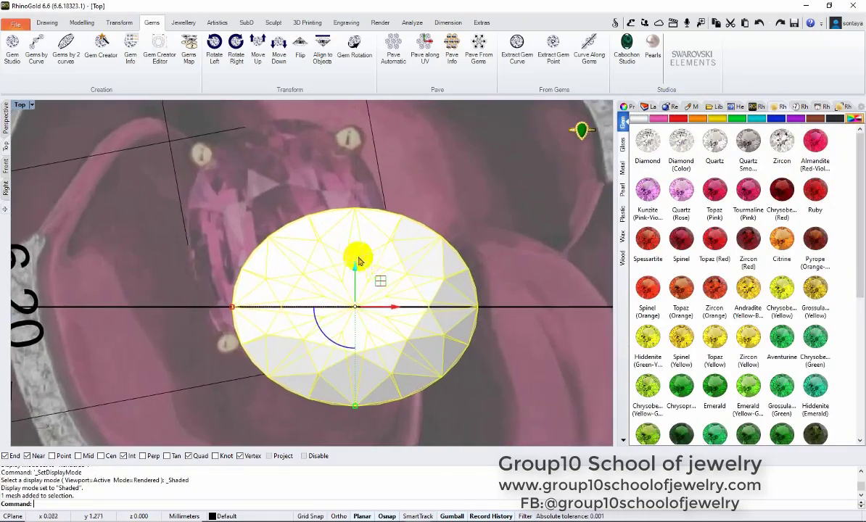
left_click_drag(358, 258, 363, 290)
key("ctrl+z")
left_click(6, 120)
scroll(367, 201, "down", 5)
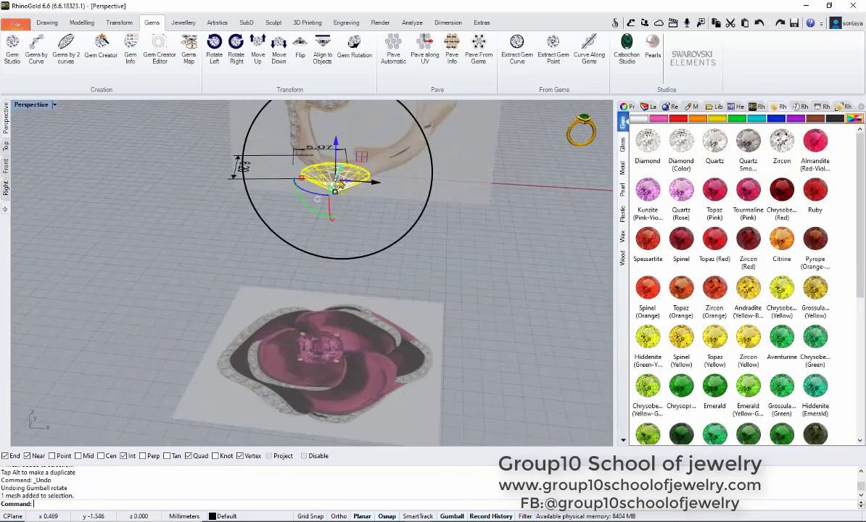
left_click(6, 145)
left_click(6, 120)
scroll(275, 232, "up", 5)
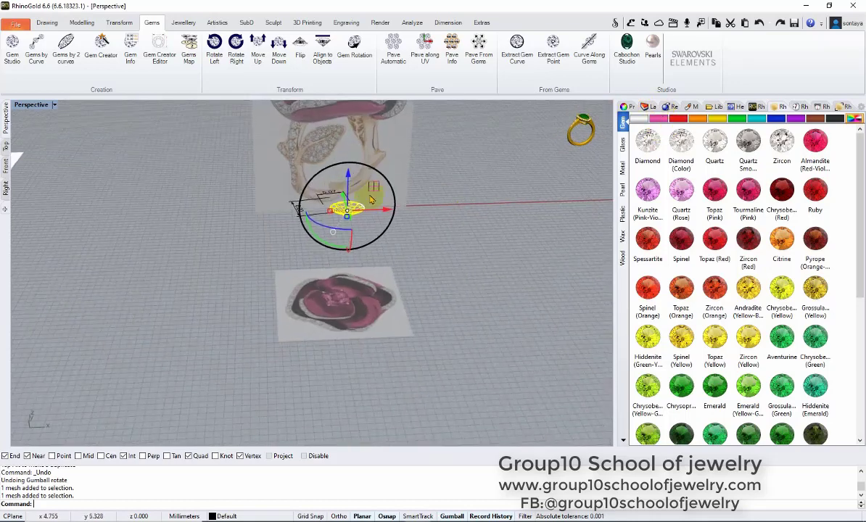
left_click(183, 22)
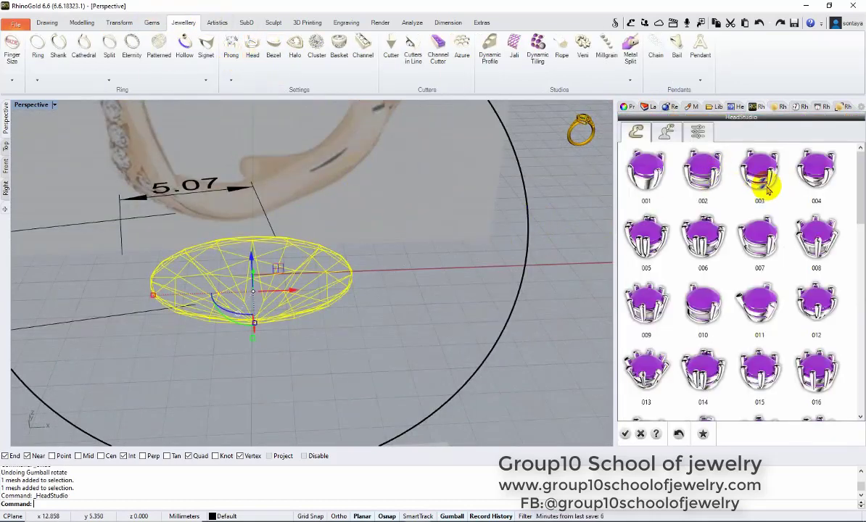
- Open the new four-prong head's parameters and view it shaded in perspective
scroll(433, 248, "down", 3)
scroll(417, 265, "down", 3)
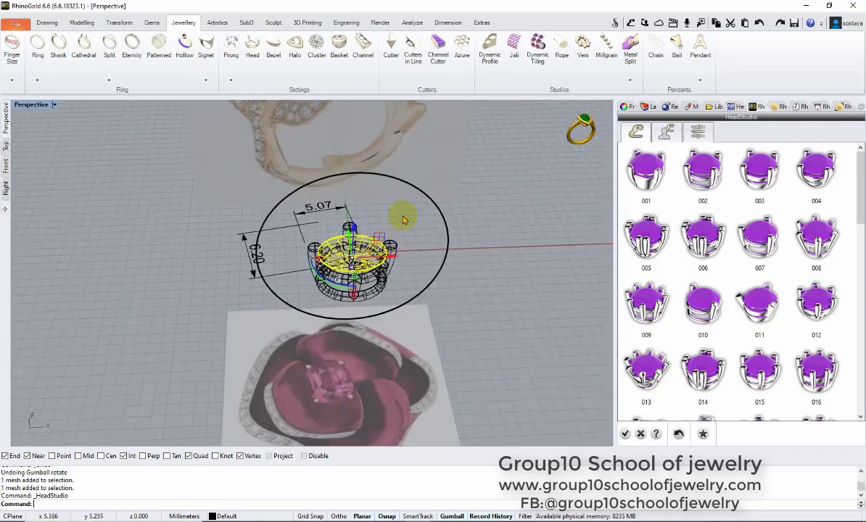
scroll(400, 215, "down", 2)
key("ctrl+alt+s")
scroll(398, 196, "up", 3)
scroll(441, 228, "up", 2)
left_click(667, 131)
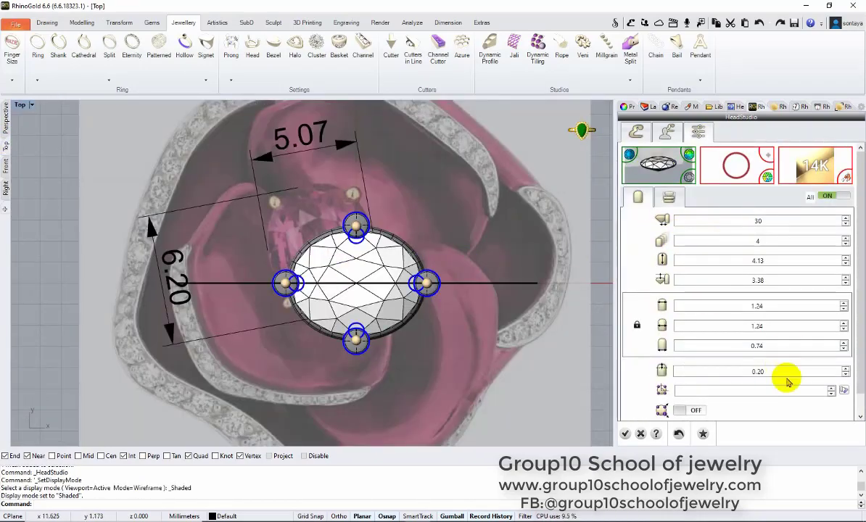
left_click(6, 113)
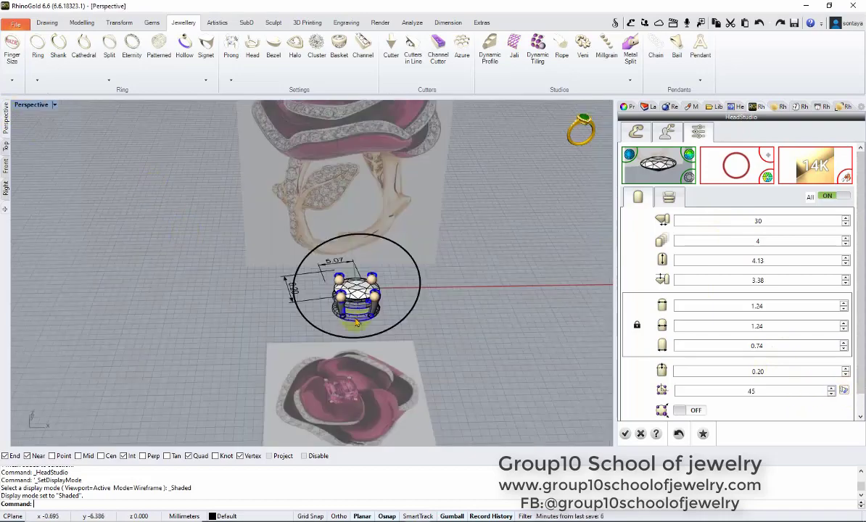
scroll(356, 324, "up", 5)
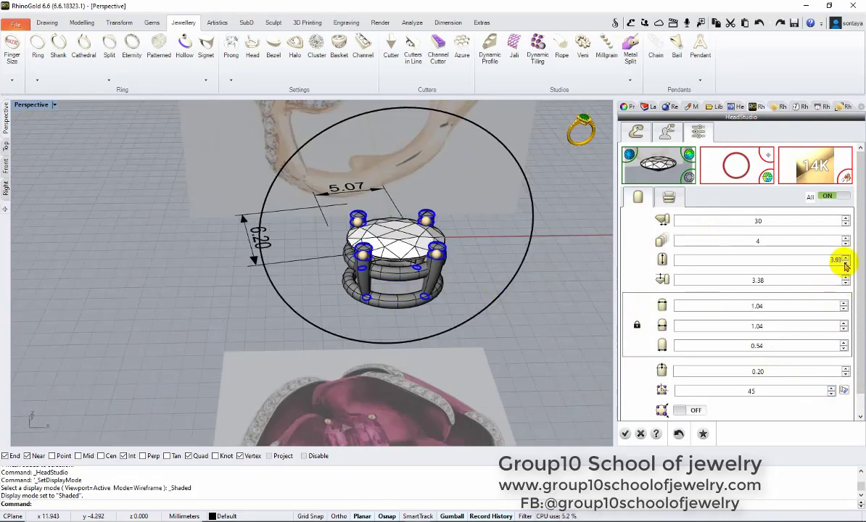
scroll(525, 274, "down", 2)
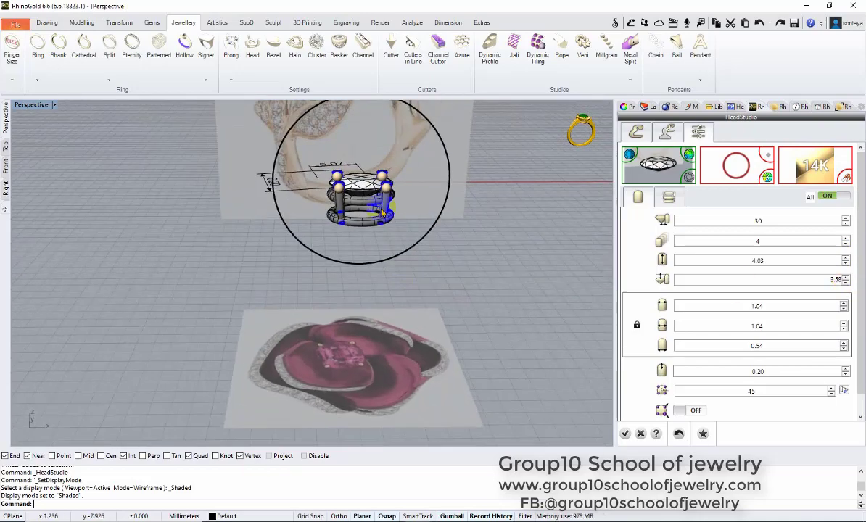
scroll(525, 274, "up", 5)
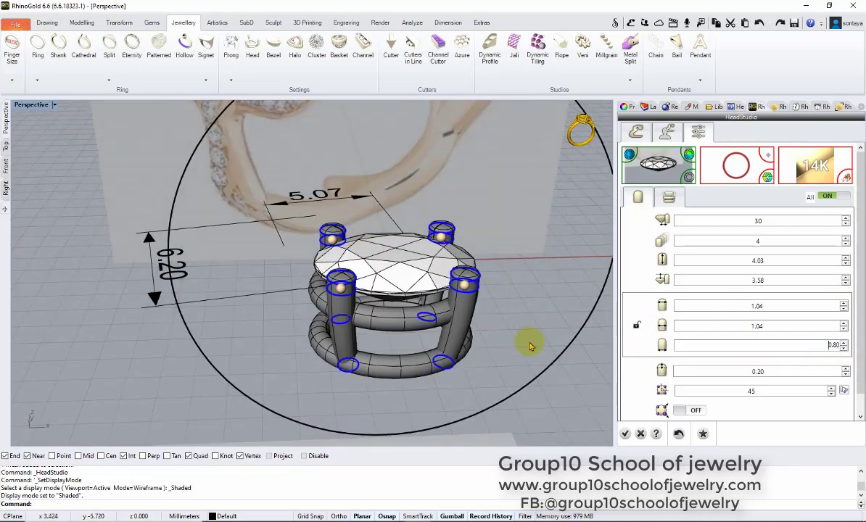
- Shrink the lower gallery ring, adjust the prongs, and accept the head settings
right_click_drag(530, 347, 526, 319)
left_click(430, 336)
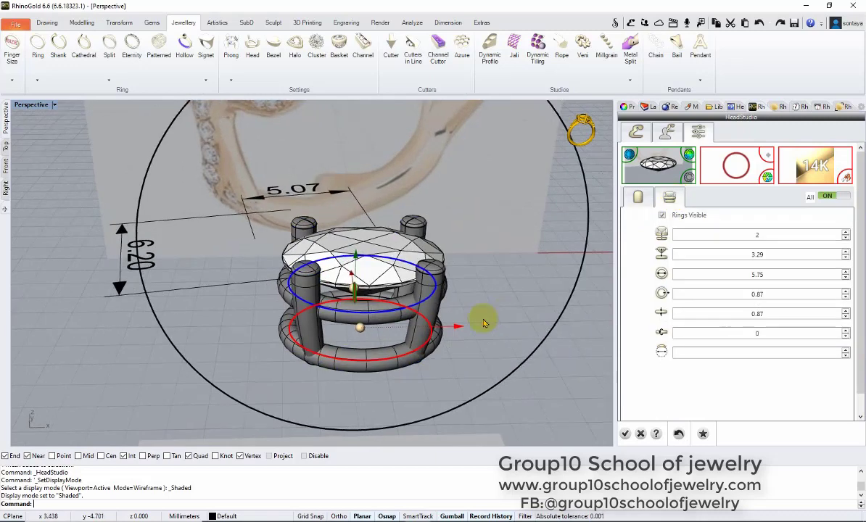
left_click_drag(506, 317, 424, 240)
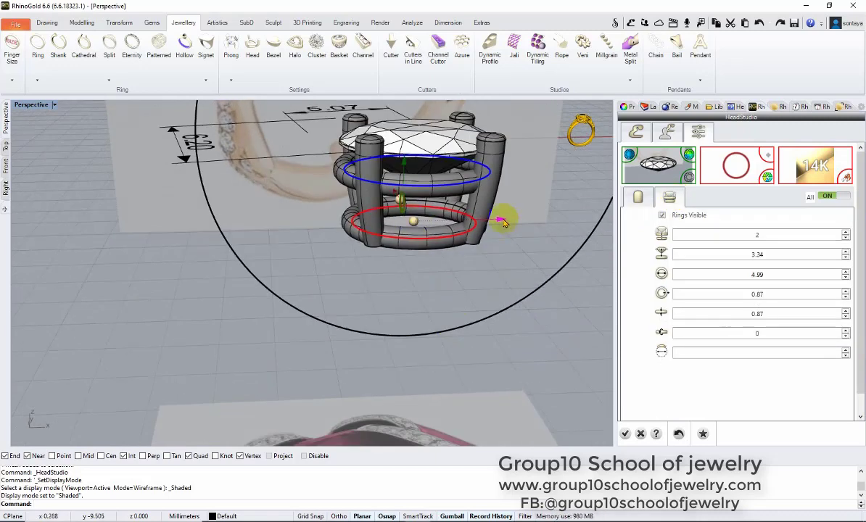
right_click_drag(436, 164, 410, 213)
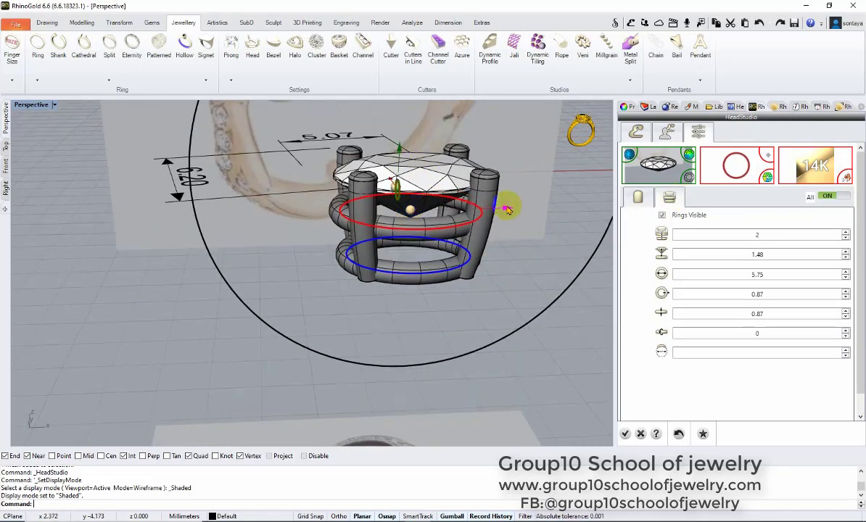
left_click(462, 273)
scroll(519, 276, "up", 5)
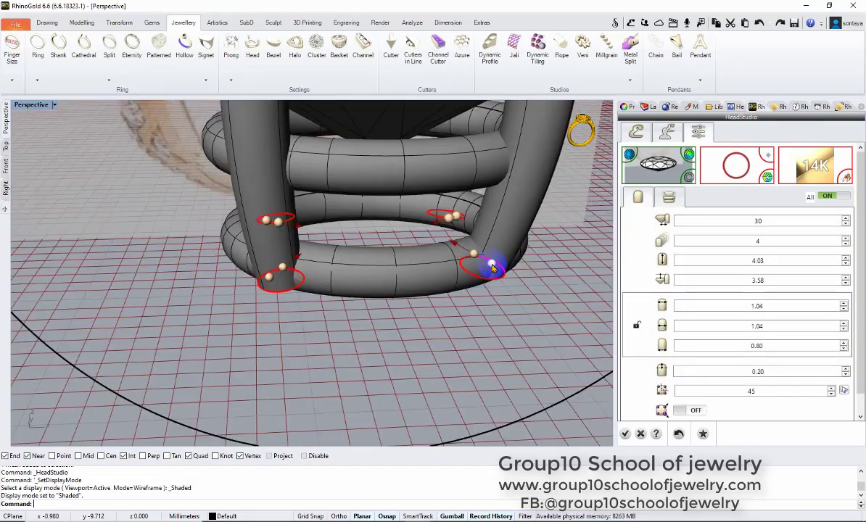
scroll(324, 304, "down", 5)
key("Return")
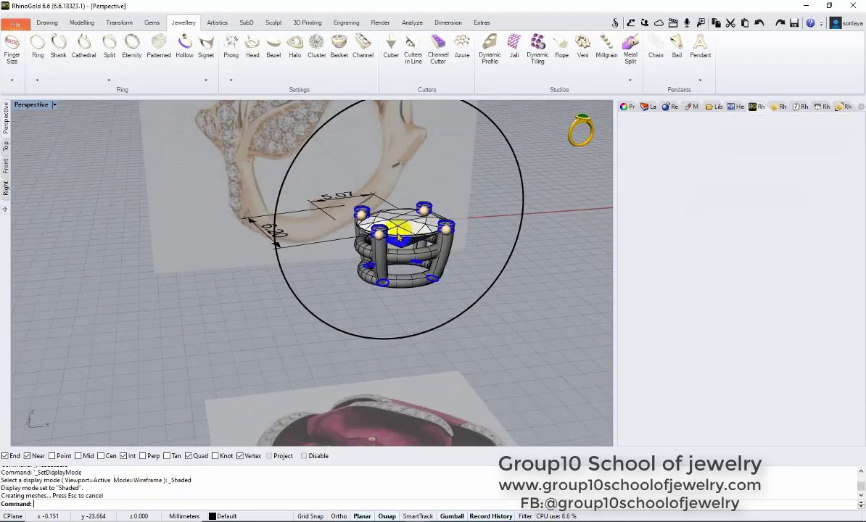
- Select the prong head together with the gem, checking it from top and perspective
key("ctrl+F1")
scroll(436, 239, "up", 2)
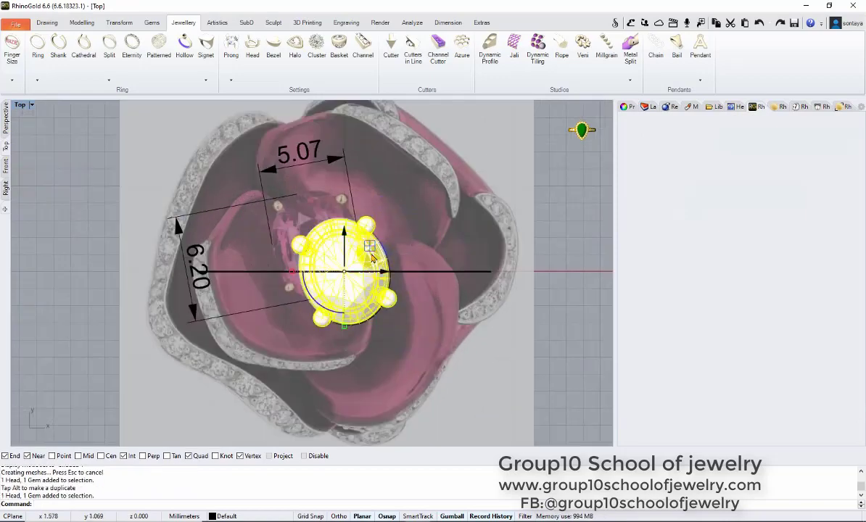
left_click(377, 227)
scroll(378, 226, "up", 2)
key("ctrl+F4")
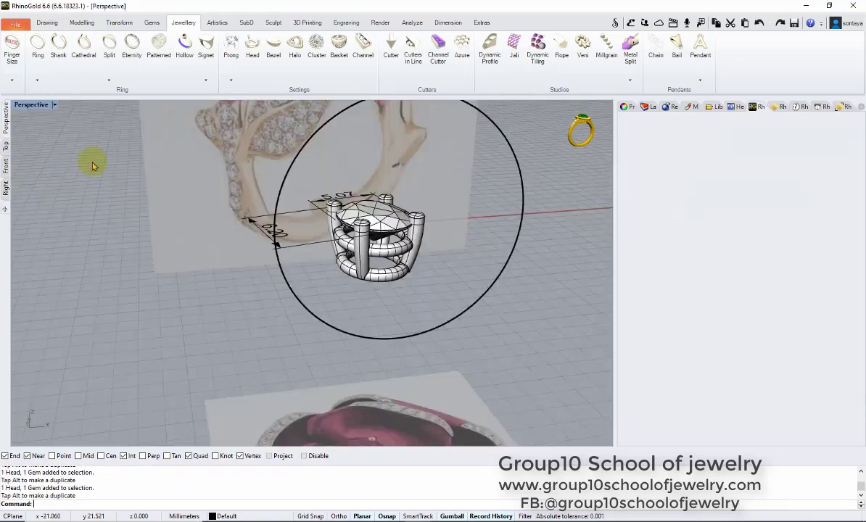
scroll(374, 170, "down", 3)
scroll(374, 170, "up", 3)
scroll(374, 170, "up", 4)
scroll(374, 171, "down", 5)
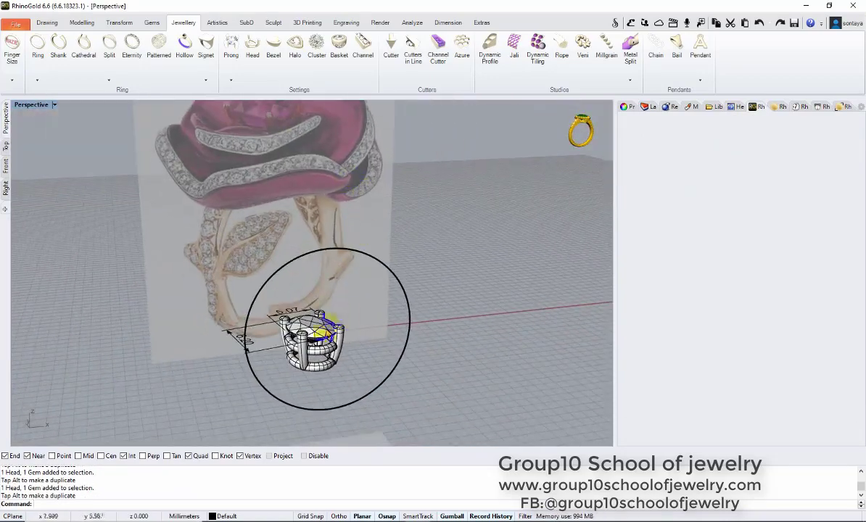
- Quick-edit the head to lower the gallery ring inside the prongs and accept
left_click(219, 341)
scroll(218, 341, "up", 2)
middle_click(507, 274)
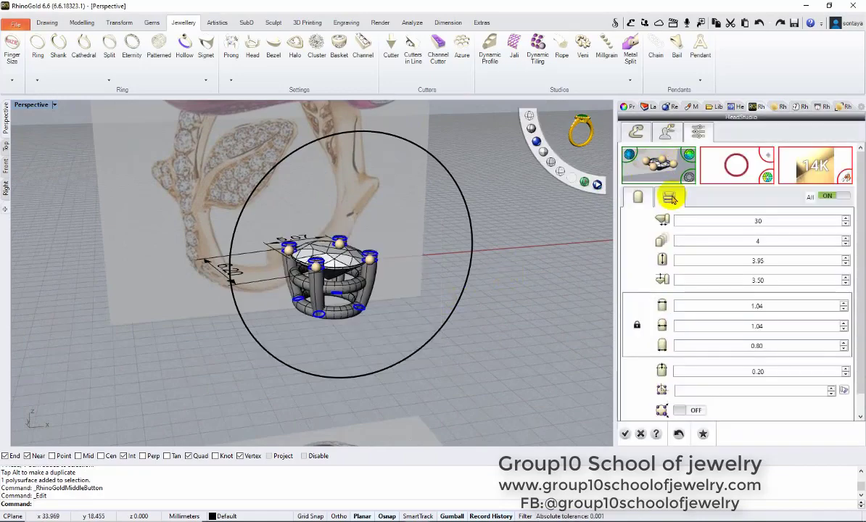
scroll(324, 312, "up", 4)
left_click_drag(324, 311, 503, 309)
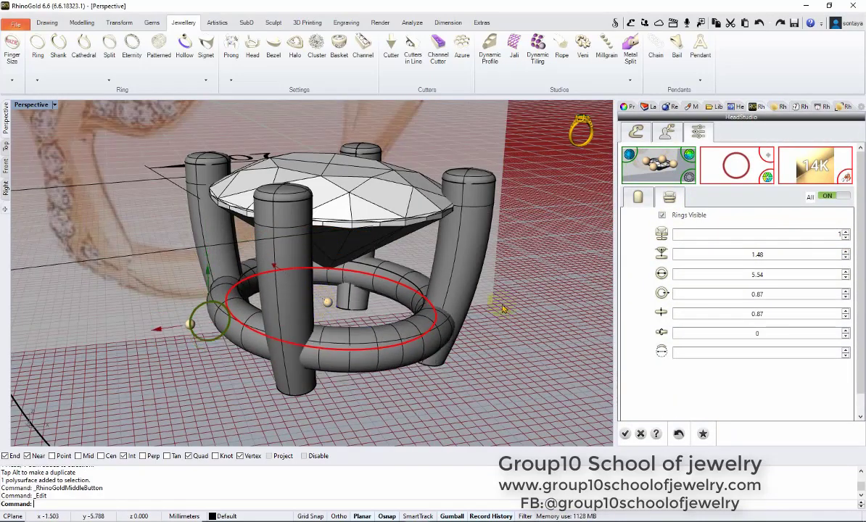
left_click(307, 391)
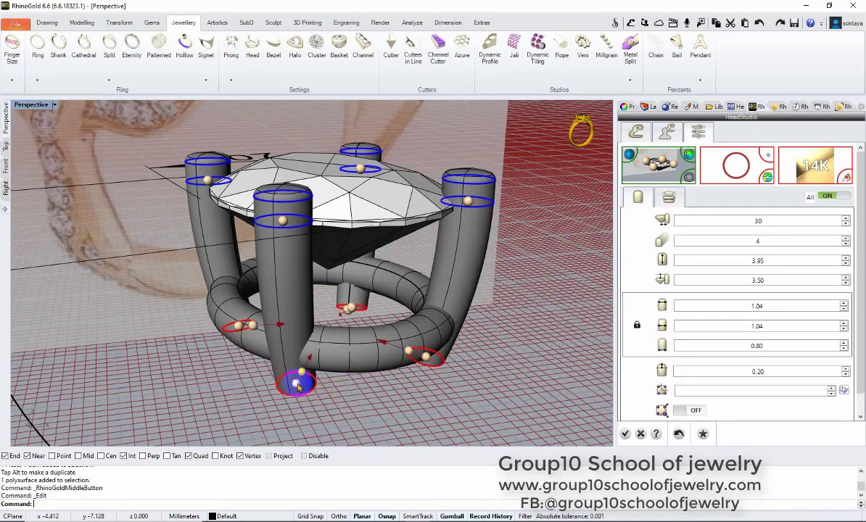
scroll(510, 317, "down", 3)
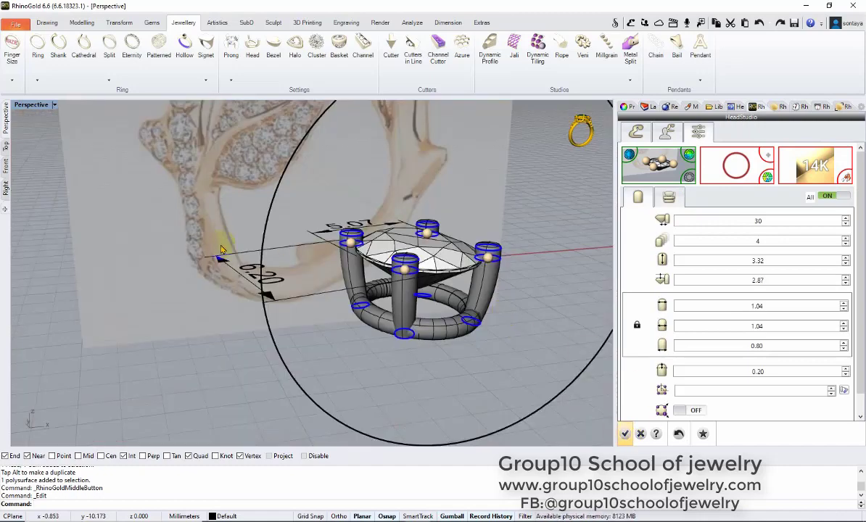
key("Return")
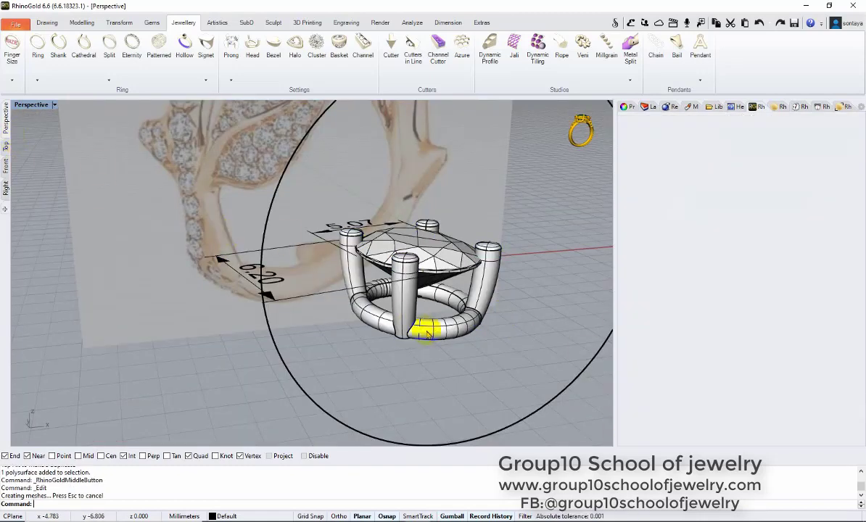
- Reopen the head, then thicken and tilt the single gallery ring
middle_click(428, 334)
left_click(433, 388)
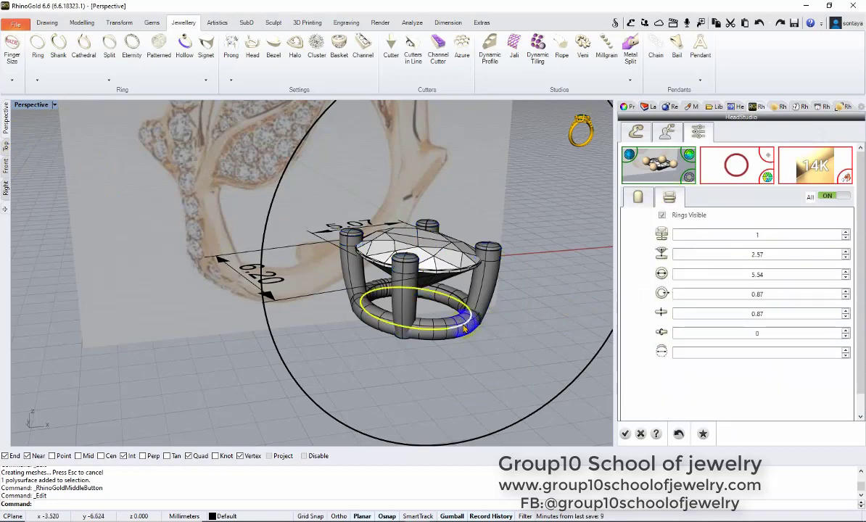
scroll(464, 327, "up", 3)
scroll(363, 341, "up", 2)
left_click_drag(267, 354, 246, 366)
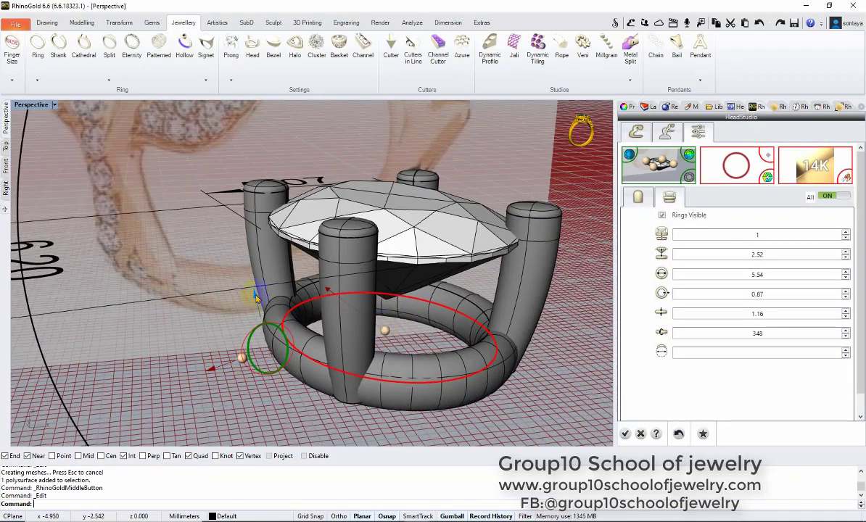
left_click_drag(256, 298, 385, 330)
- Set the prong width to 0.90 and accept the finished prong head
left_click(355, 407)
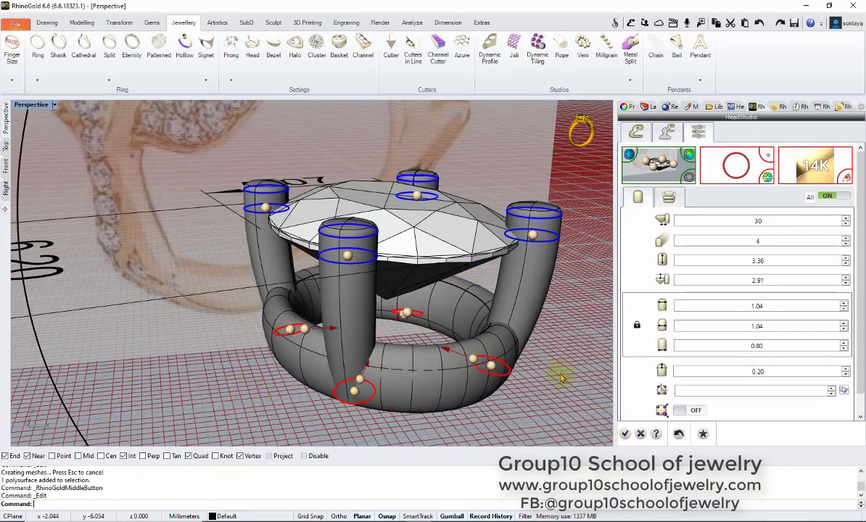
type("0.90")
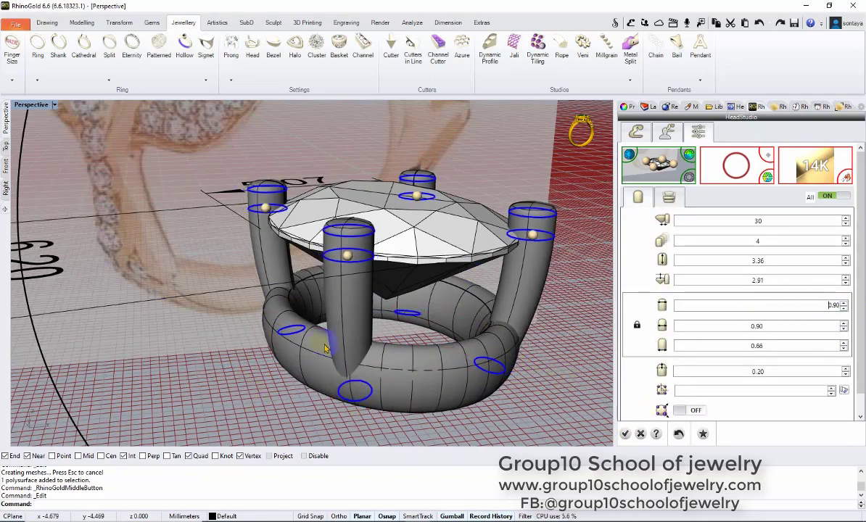
scroll(326, 349, "down", 3)
left_click(669, 197)
scroll(320, 312, "up", 3)
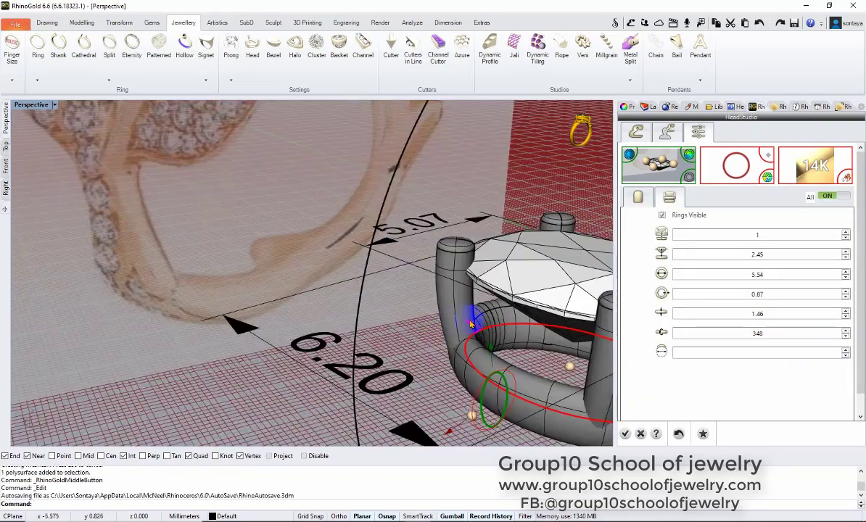
scroll(406, 309, "down", 5)
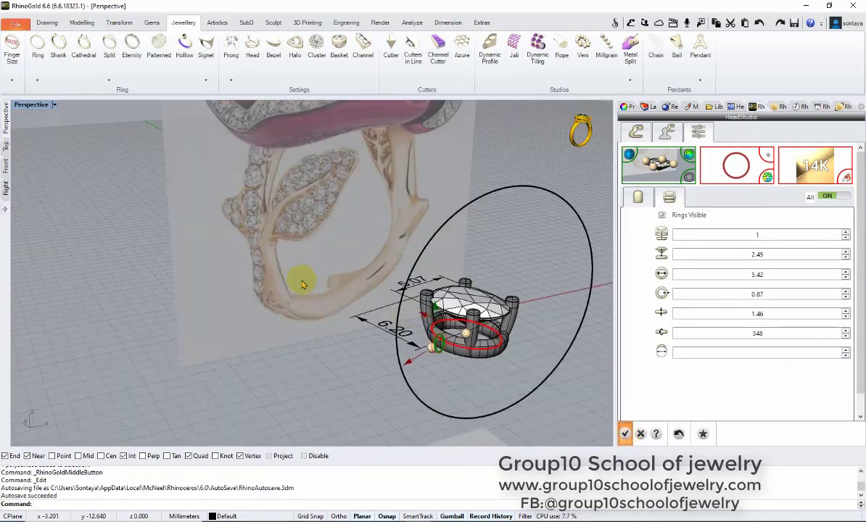
key("Return")
scroll(244, 218, "down", 2)
- Delete both dimensions in the top wireframe view
left_click(6, 145)
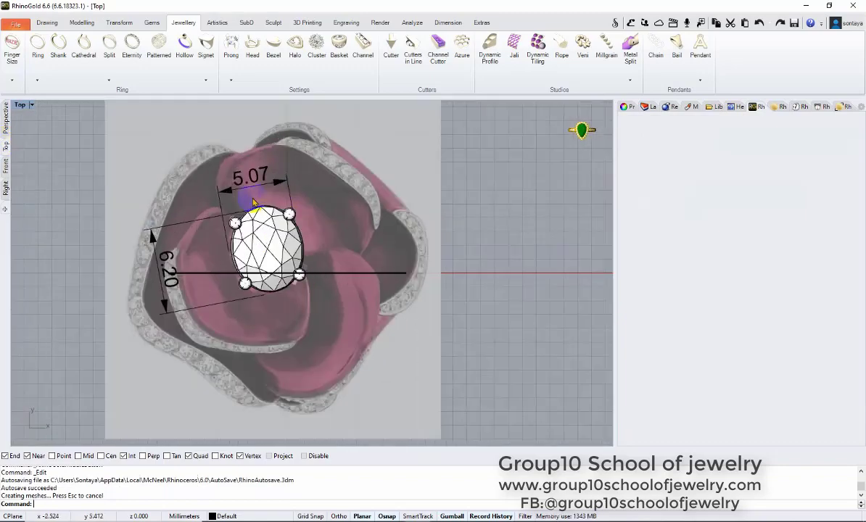
scroll(338, 227, "up", 3)
key("ctrl+alt+w")
scroll(392, 259, "up", 2)
left_click(333, 231)
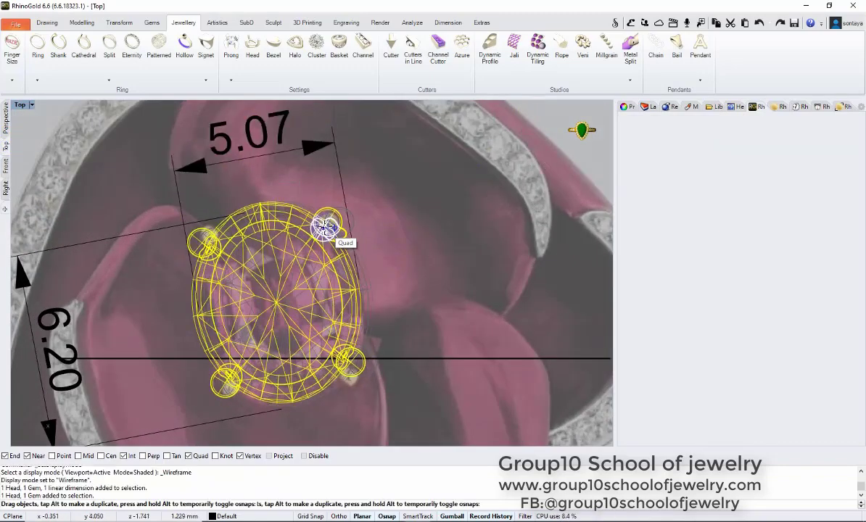
left_click(405, 384)
left_click(158, 226)
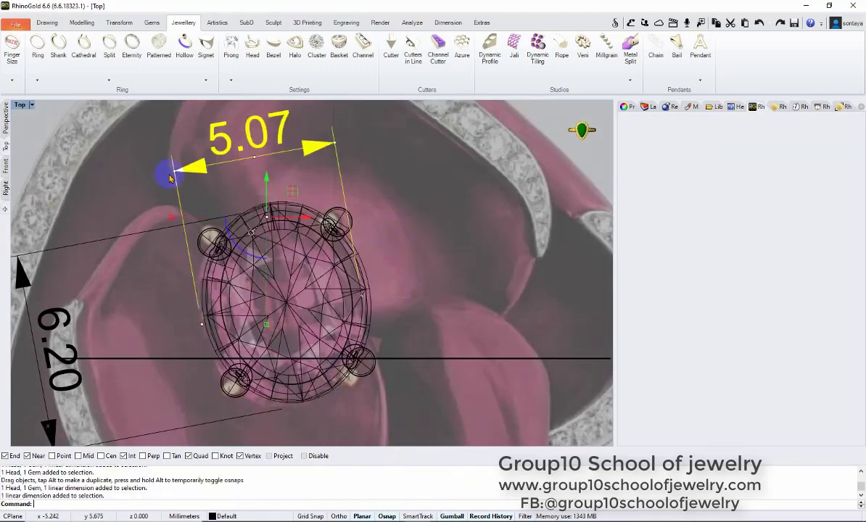
key("Delete")
- Rotate the gem head with the gumball to align it with the reference rose
mouse_move(178, 290)
left_mouse_down()
mouse_move(250, 317)
mouse_move(243, 321)
left_mouse_up()
left_click(390, 245)
key("ctrl+F4")
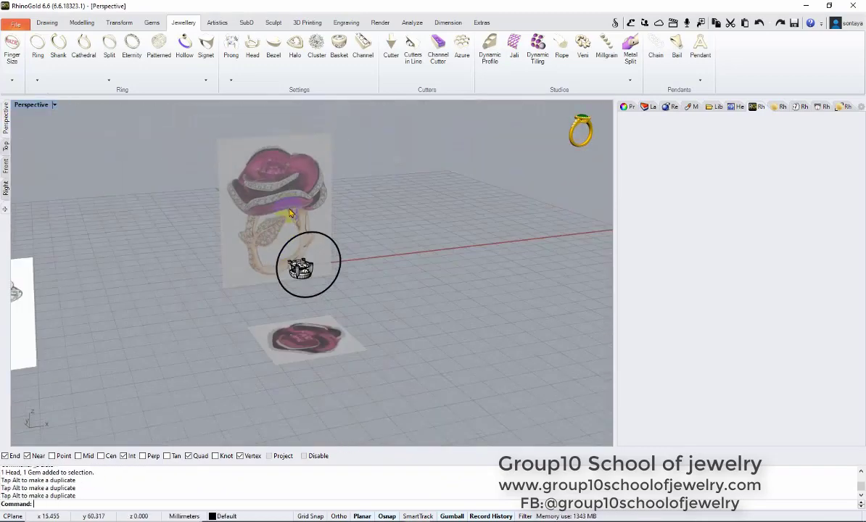
key("ctrl+F1")
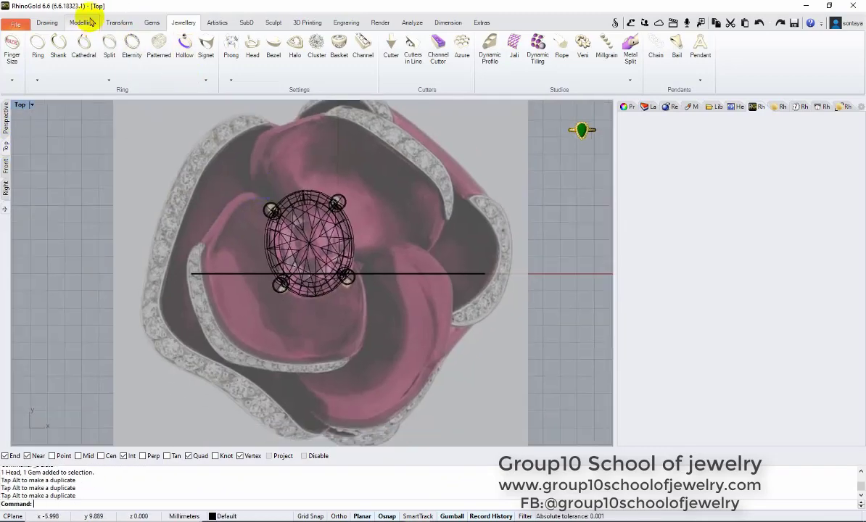
- Trace a closed Smart Curve outline around the left petal
left_click(87, 22)
scroll(275, 211, "up", 3)
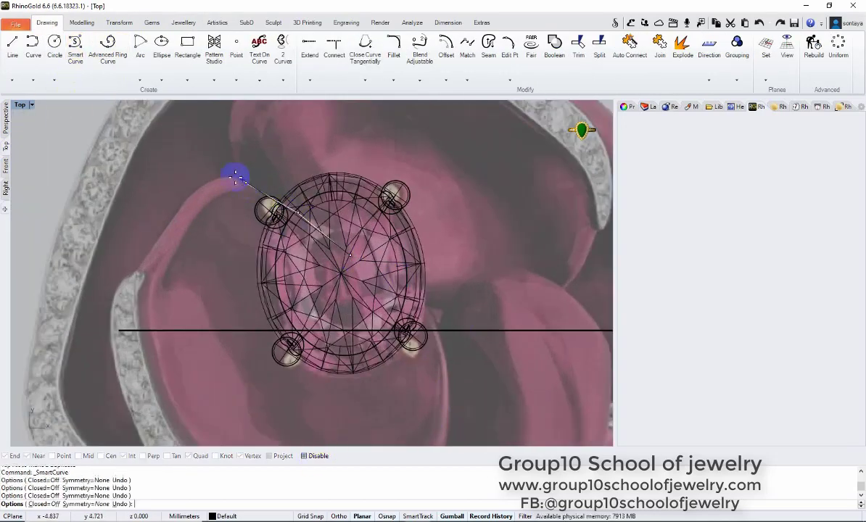
scroll(127, 290, "down", 2)
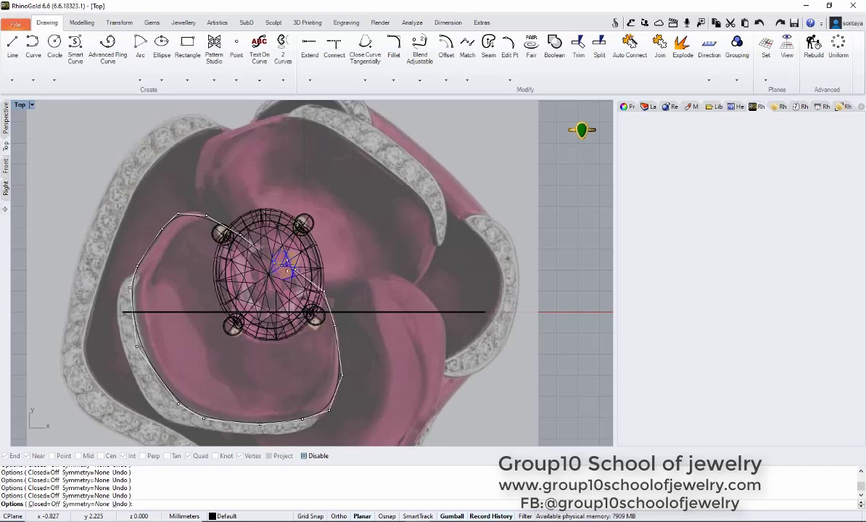
scroll(275, 252, "up", 2)
left_click(337, 298)
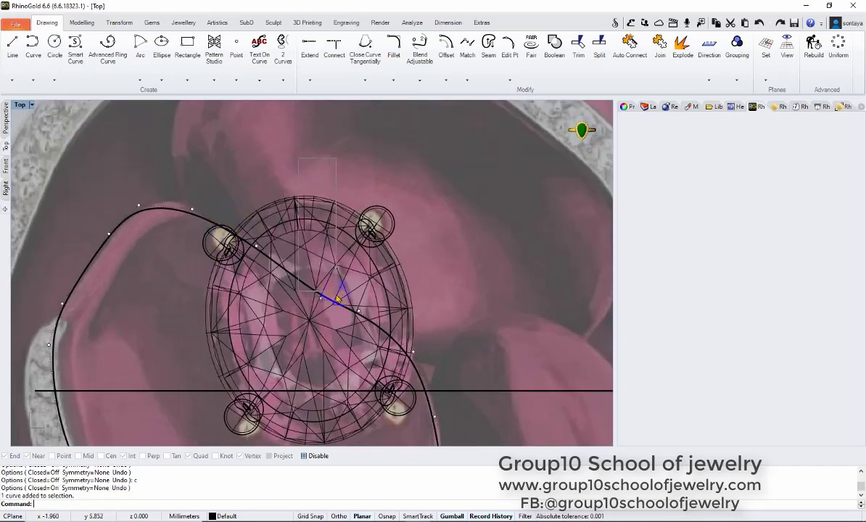
- Move the petal curve and the gem head to Layer 01
left_click(376, 309)
left_click(338, 232)
left_click(648, 106)
right_click(660, 173)
left_click(702, 333)
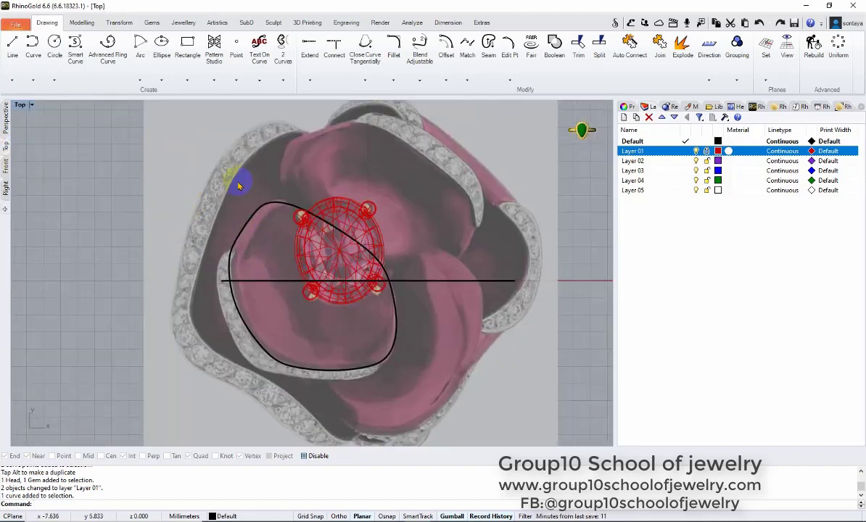
- Check the closed petal curve from the front, perspective and top views
left_click(5, 165)
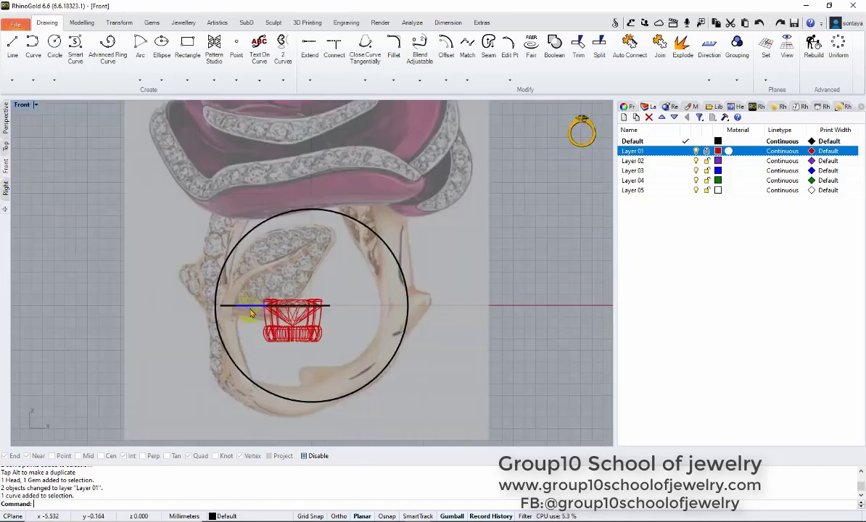
left_click(6, 118)
left_click(6, 145)
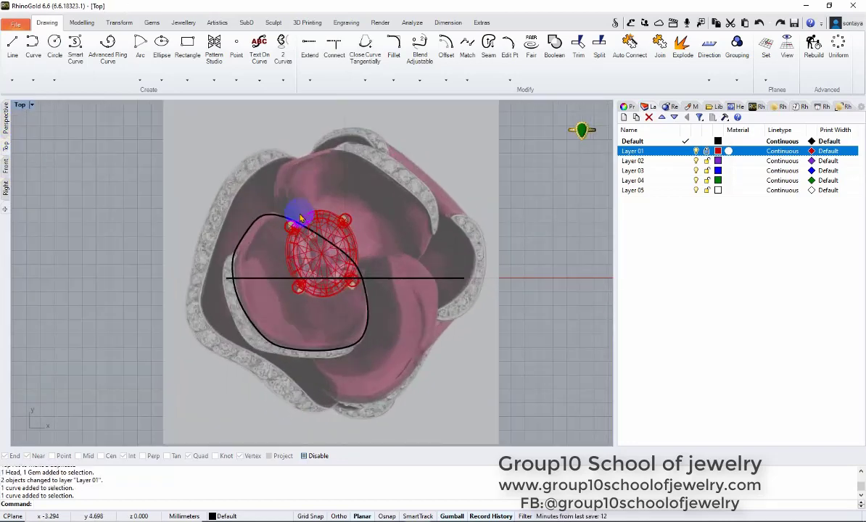
left_click(297, 218)
left_click(6, 165)
left_click(6, 146)
- Fill the closed petal curve with a Patch surface using the default settings
left_click(5, 118)
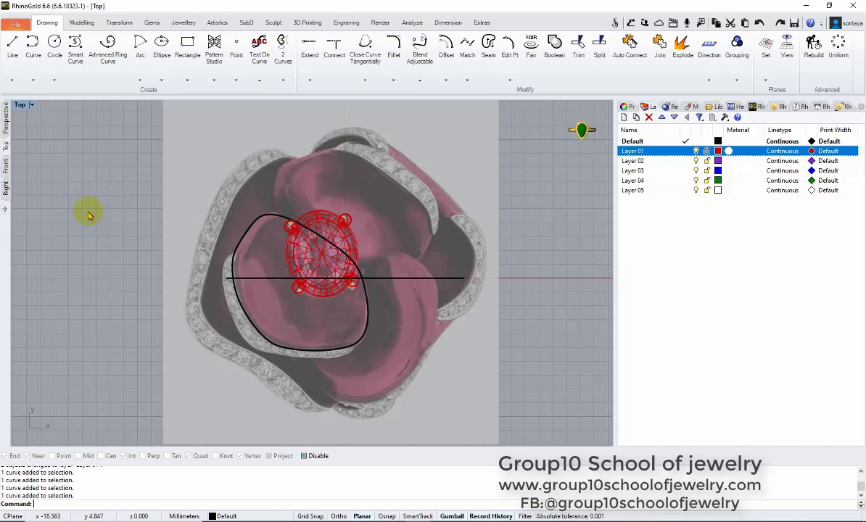
scroll(73, 158, "up", 3)
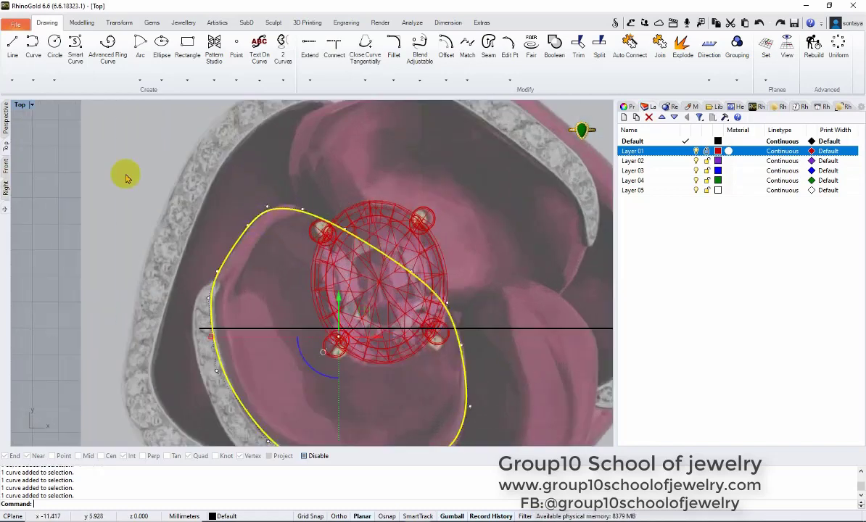
scroll(126, 178, "down", 4)
left_click(82, 22)
right_click(286, 178)
left_click(392, 349)
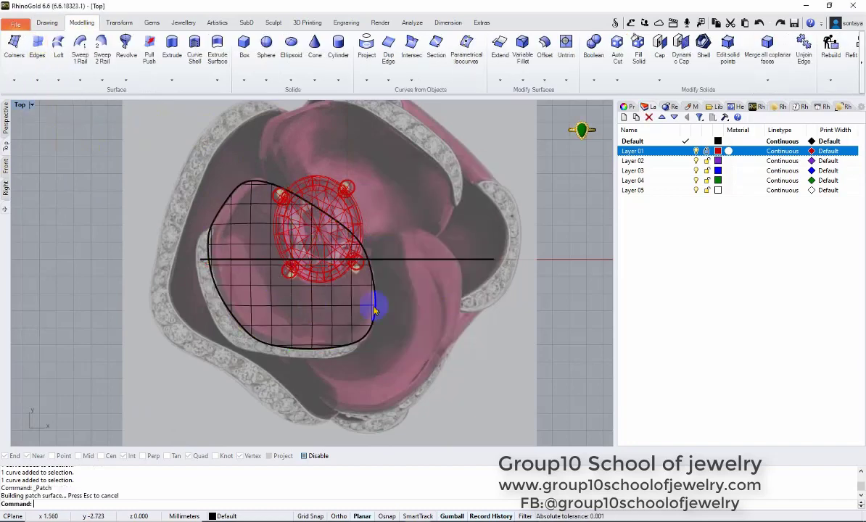
left_click(377, 303)
- Pick the petal surface from the Selection Menu and start Cage Edit on it
left_click(220, 268)
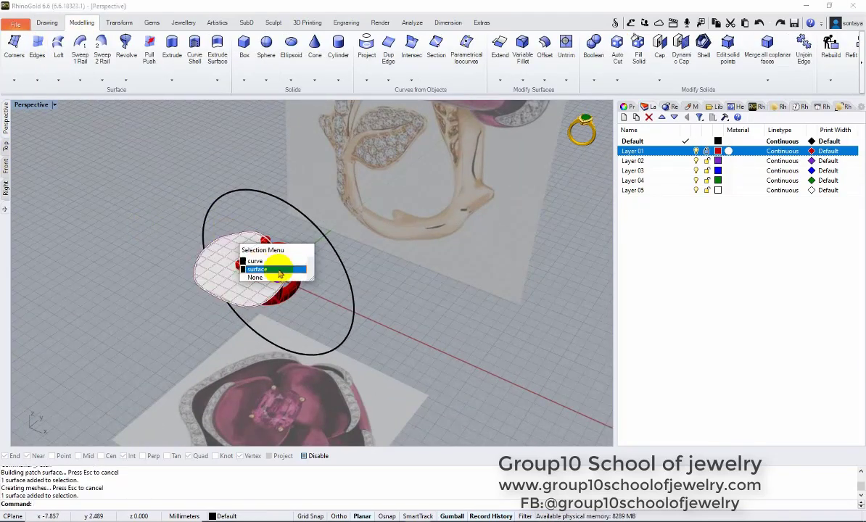
left_click(282, 267)
scroll(243, 243, "up", 2)
left_click(119, 22)
left_click(643, 45)
- Create a bounding-box cage around the petal surface with default settings
right_click(110, 309)
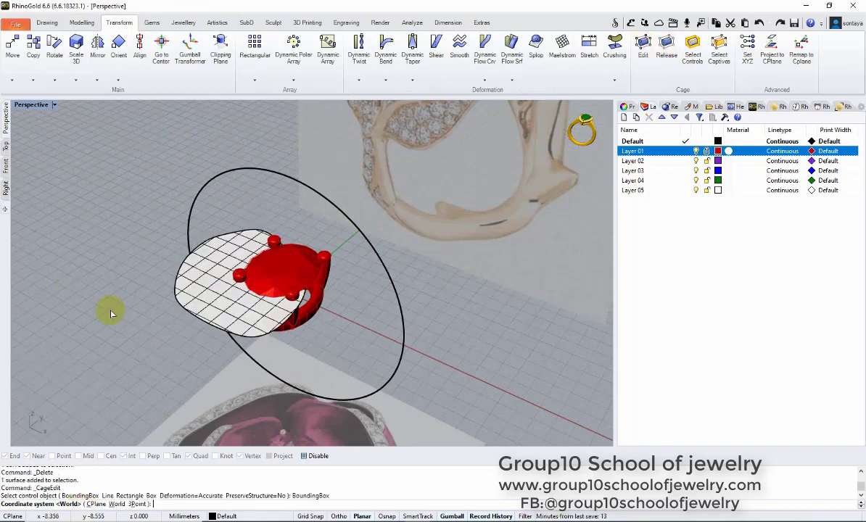
right_click(338, 222)
right_click_drag(338, 222, 45, 167)
left_click(6, 145)
- Lift the outer-edge cage points upward to curl the petal
left_click_drag(300, 315, 58, 155)
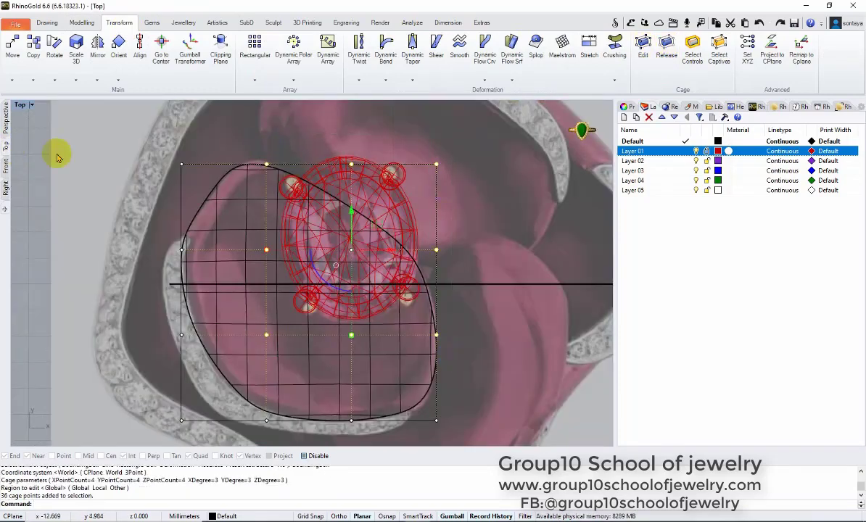
left_click(5, 116)
left_click_drag(292, 192, 296, 167)
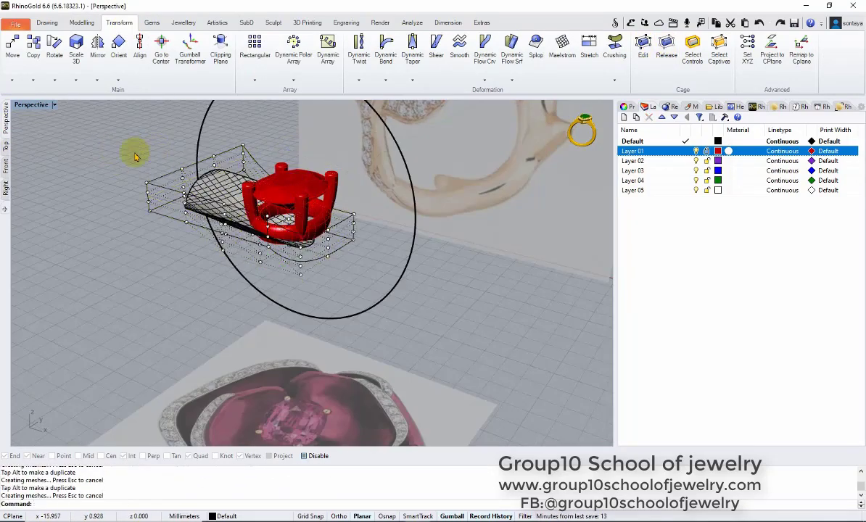
left_click(5, 145)
left_click(6, 117)
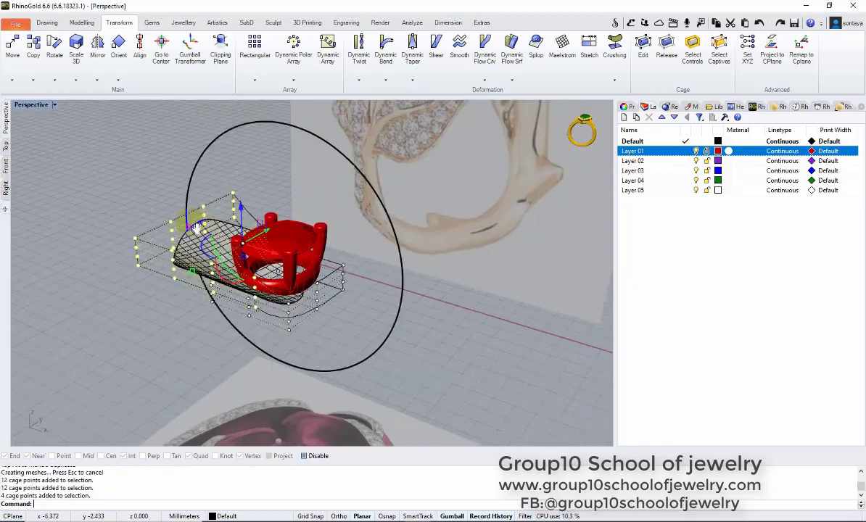
left_click_drag(241, 193, 240, 180)
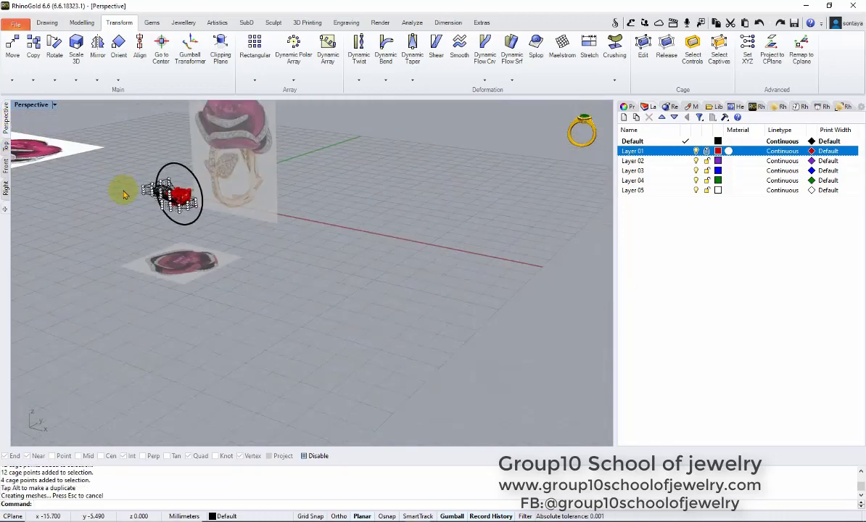
scroll(290, 225, "up", 3)
- Delete the cage and show the bent petal rendered in the Top view
left_click(294, 233)
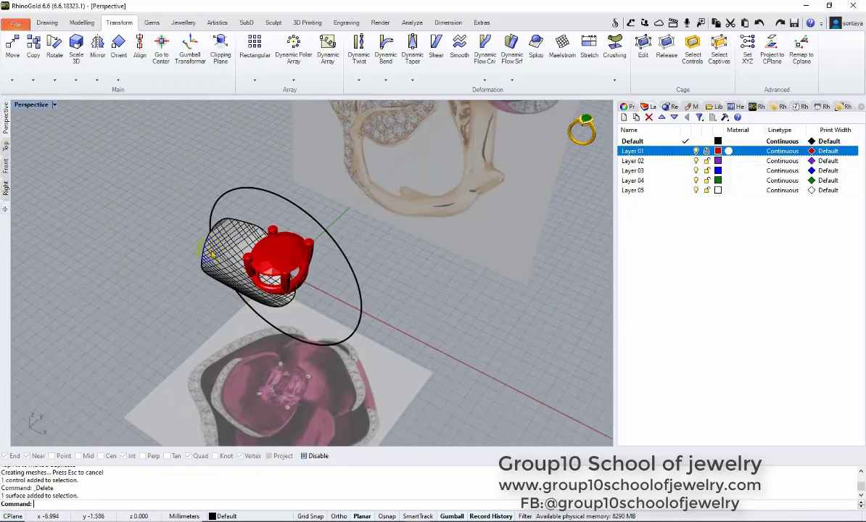
scroll(300, 245, "up", 3)
key("ctrl+alt+r")
key("ctrl+alt+w")
scroll(283, 180, "down", 3)
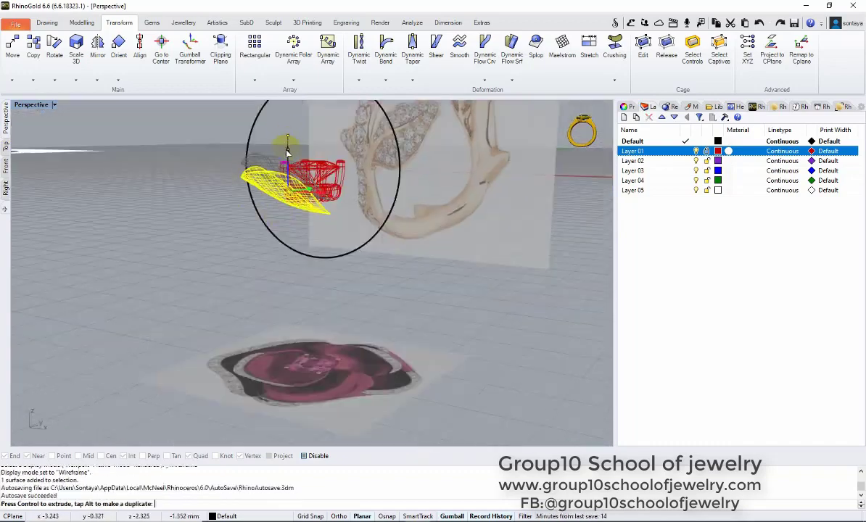
left_click(130, 200)
scroll(223, 203, "down", 3)
key("ctrl+alt+r")
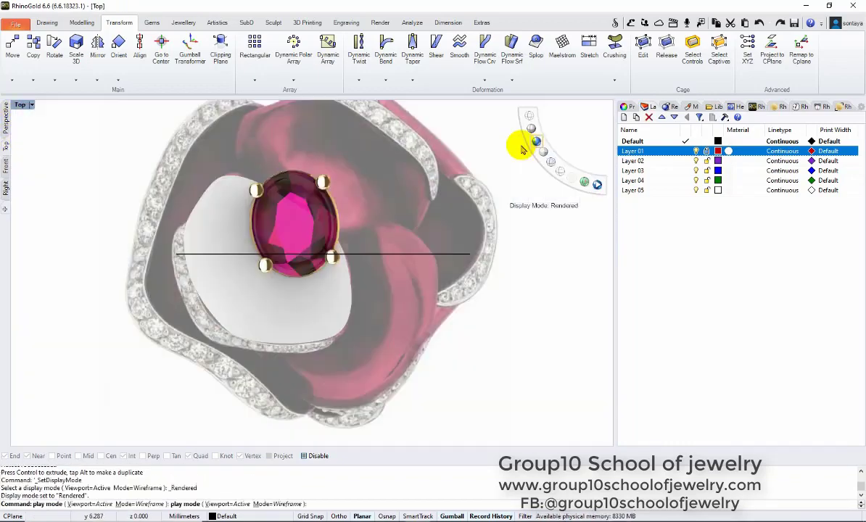
scroll(328, 240, "up", 3)
scroll(329, 239, "up", 2)
left_click(5, 145)
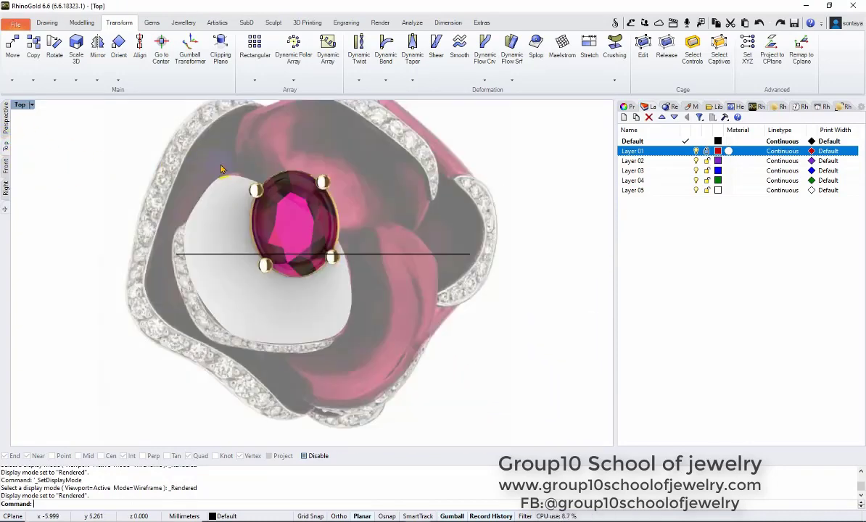
- In wireframe, draw a freeform petal outline and pull its upper-left part into shape
scroll(312, 261, "down", 2)
left_click(46, 22)
left_click(75, 51)
scroll(330, 291, "up", 3)
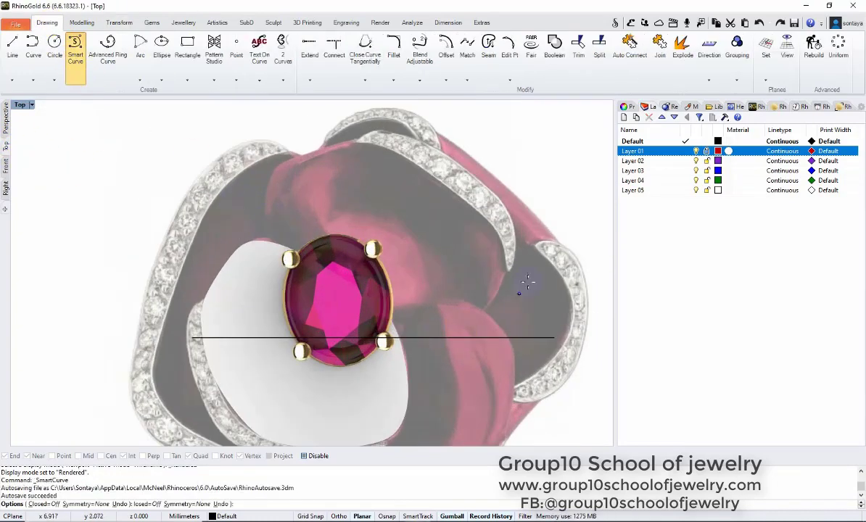
key("ctrl+alt+w")
scroll(330, 290, "up", 2)
left_click(331, 290)
scroll(298, 283, "down", 2)
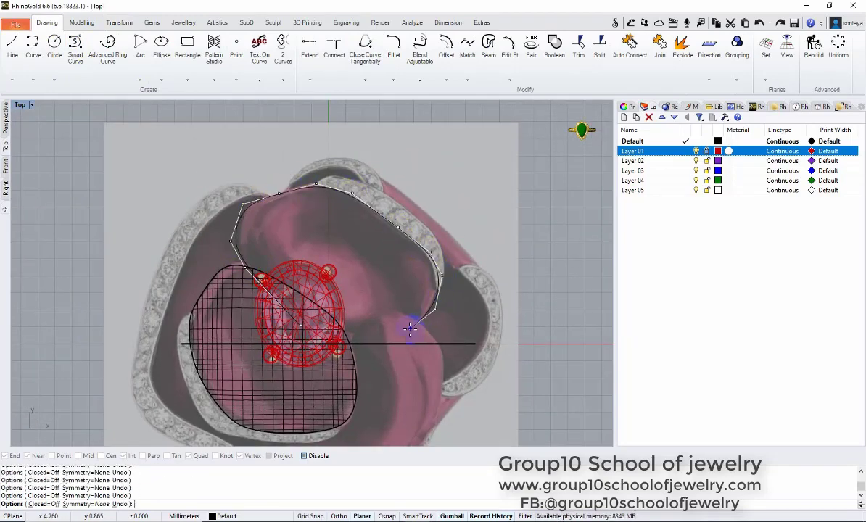
left_click(250, 269)
scroll(312, 319, "up", 3)
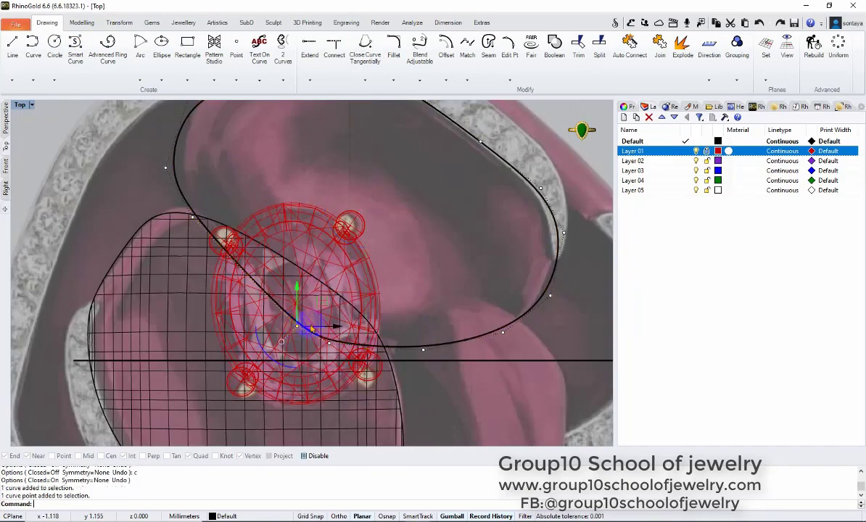
scroll(355, 187, "down", 3)
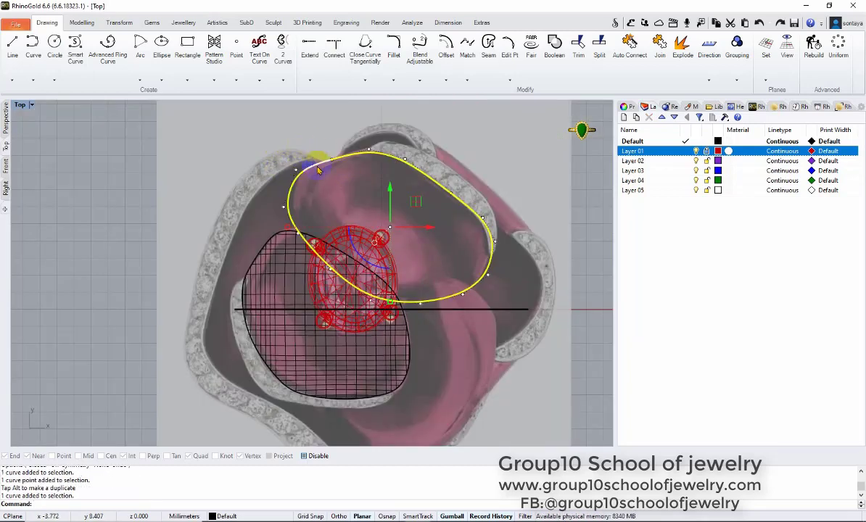
left_click_drag(316, 186, 300, 171)
left_click(375, 194)
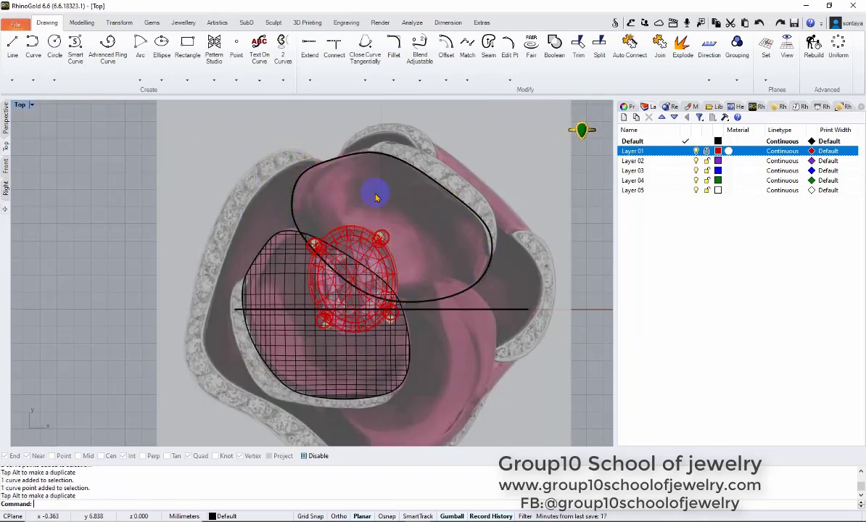
- Check the ring from the side in Perspective, then finish the petal outline curve in Top
scroll(445, 270, "down", 2)
left_click(6, 118)
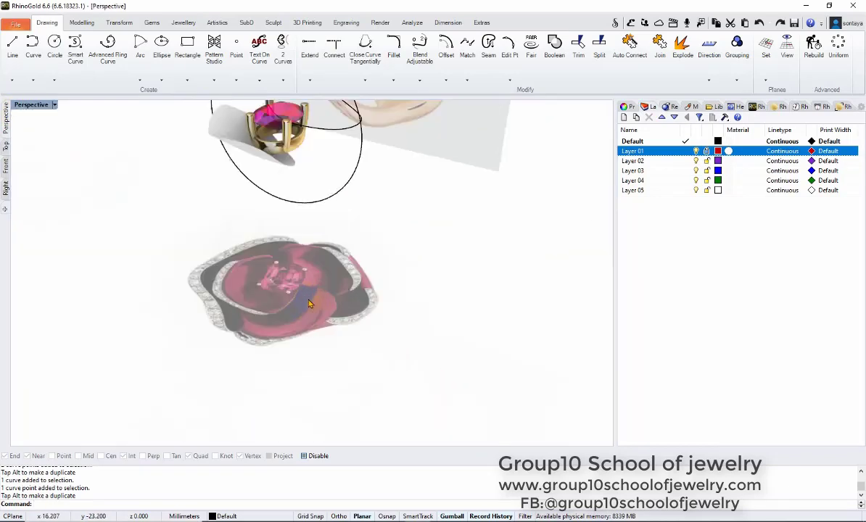
right_click_drag(357, 168, 56, 176)
right_click_drag(7, 149, 41, 167)
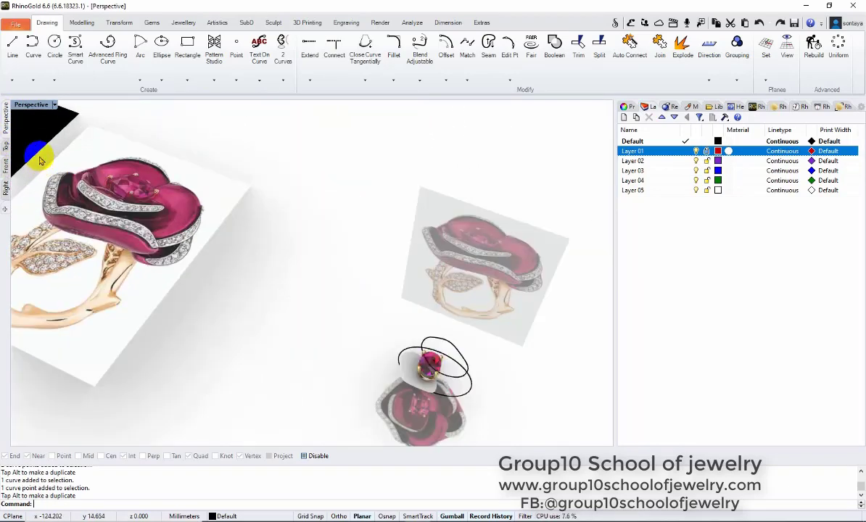
left_click(6, 145)
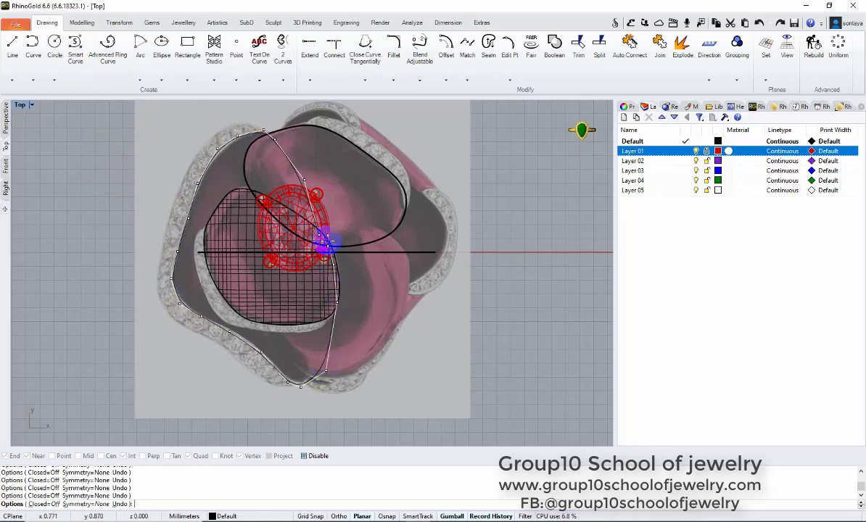
type("c")
key("Return")
- Draw a new curve from the gem's edge across the lower-right petal and reshape it to fit
scroll(323, 225, "up", 3)
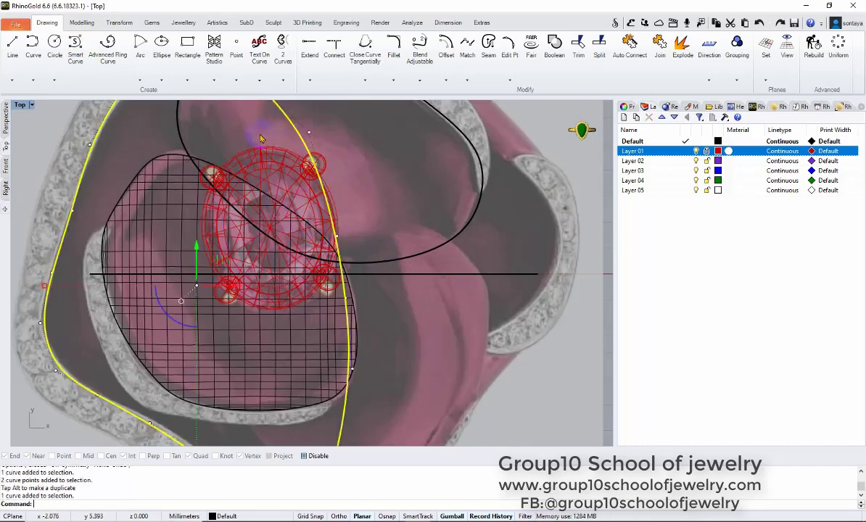
scroll(376, 202, "down", 3)
scroll(415, 186, "up", 3)
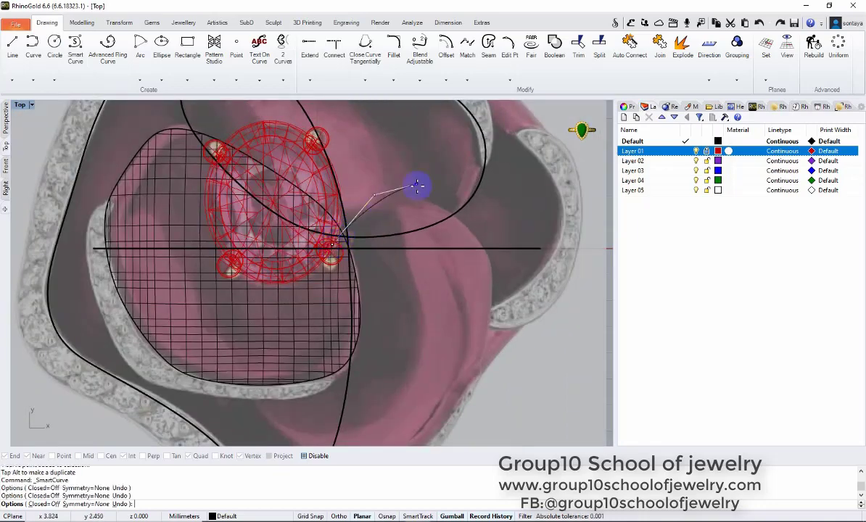
left_click(382, 179)
left_click(410, 178)
left_click(450, 211)
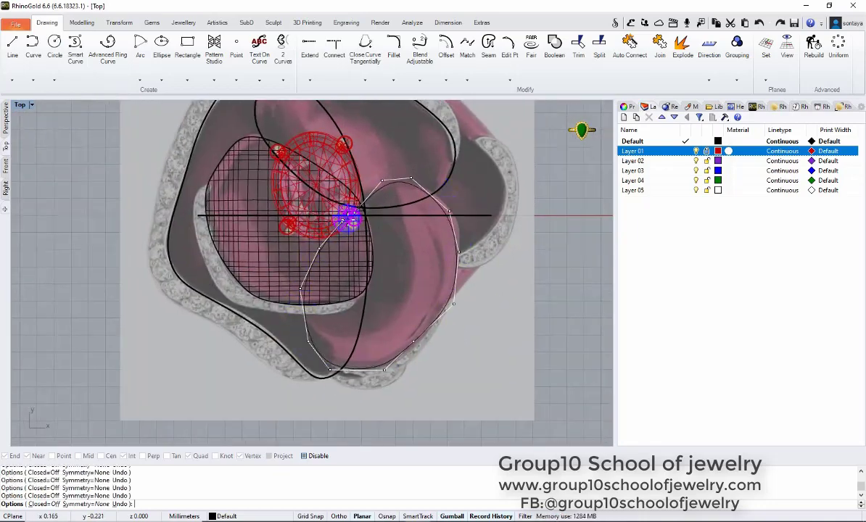
scroll(382, 187, "up", 2)
mouse_move(354, 197)
left_mouse_down()
mouse_move(441, 145)
mouse_move(526, 196)
left_mouse_up()
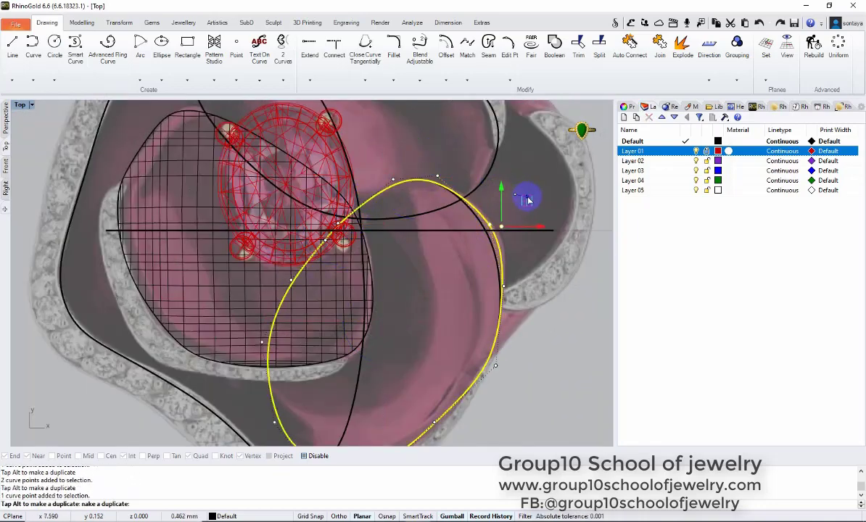
scroll(207, 187, "down", 5)
left_click(6, 116)
- Place the blue rose ring photo with Place Image 1:1 and move it beside the other references
scroll(309, 217, "up", 4)
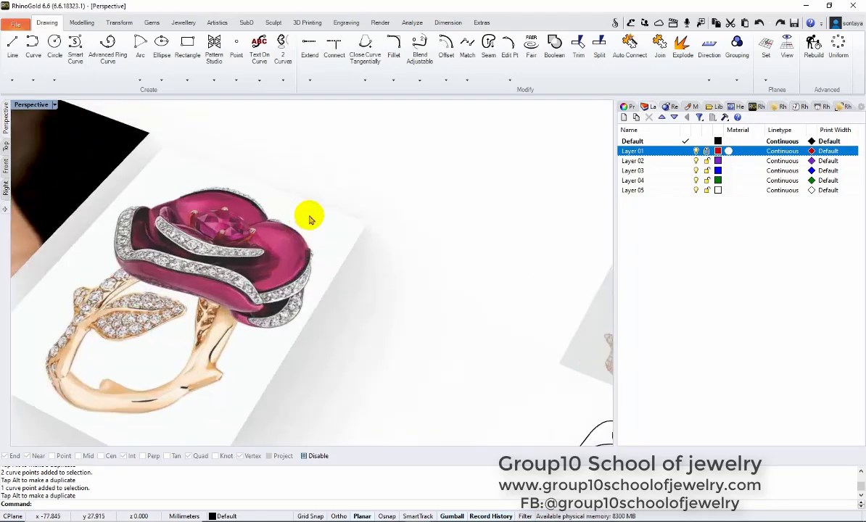
scroll(312, 214, "down", 1)
scroll(500, 368, "down", 3)
scroll(464, 247, "down", 2)
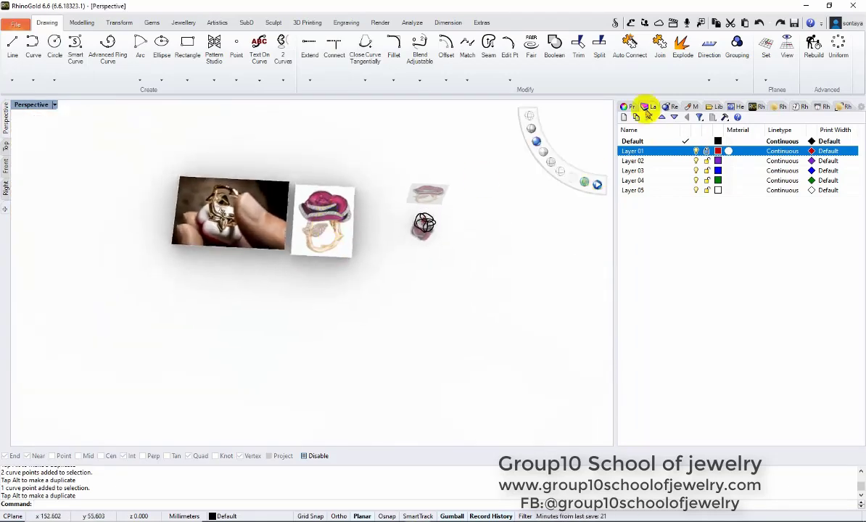
left_click(217, 23)
left_click(222, 58)
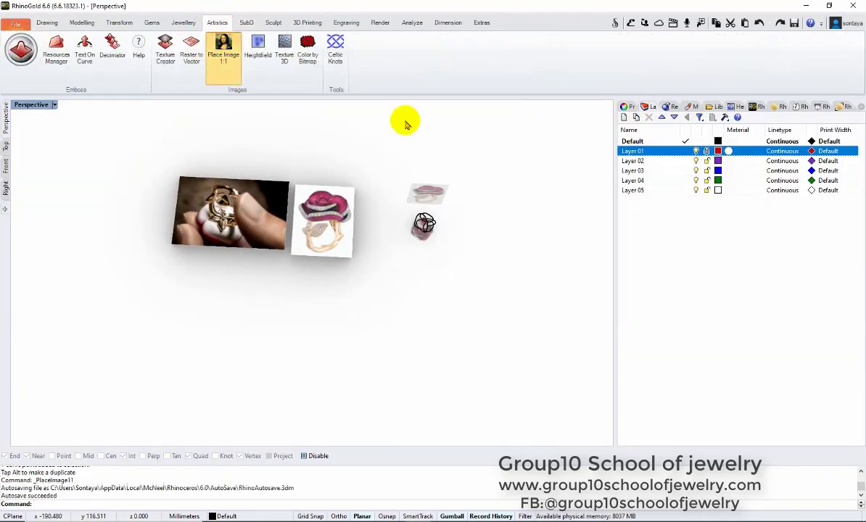
key("Return")
left_click(428, 254)
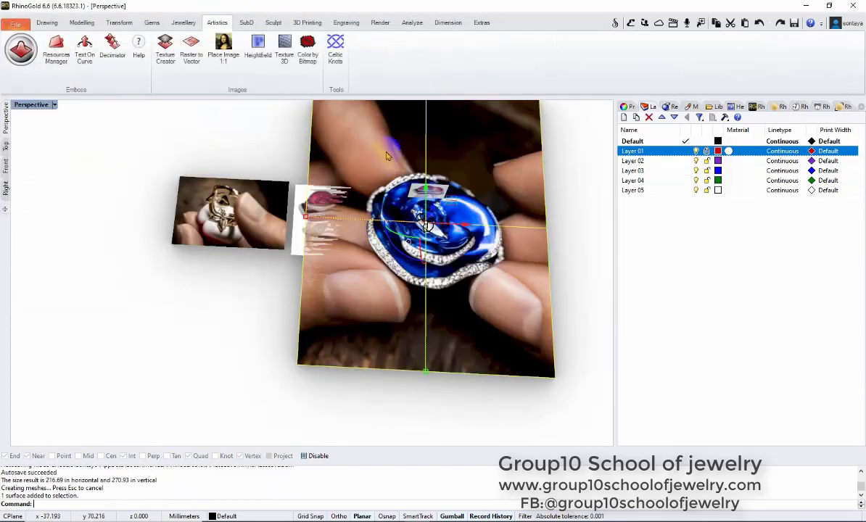
mouse_move(428, 254)
left_mouse_down()
mouse_move(114, 283)
mouse_move(261, 277)
left_mouse_up()
- Place the photo of three coloured rose rings as another reference image
scroll(181, 123, "up", 2)
key("Return")
double_click(180, 94)
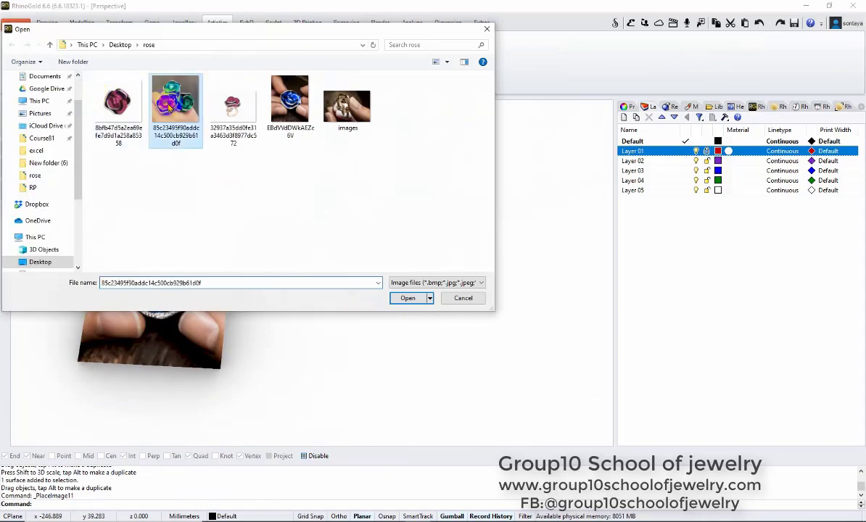
left_click(499, 283)
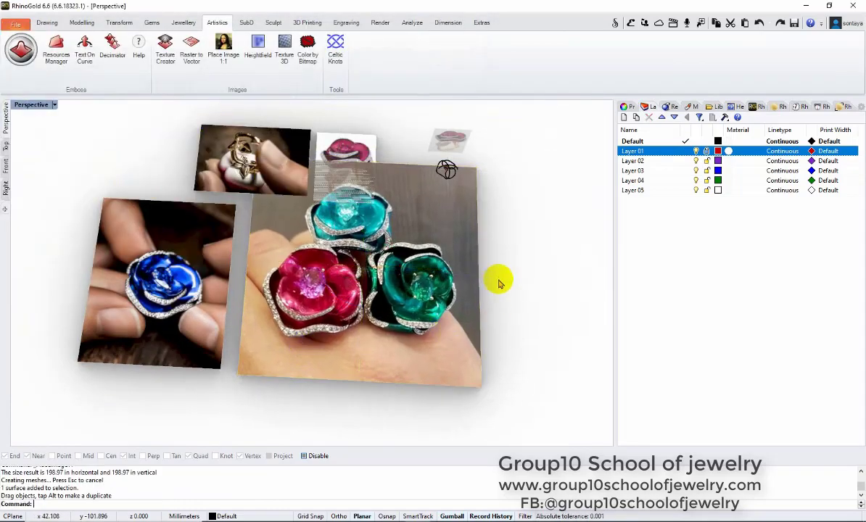
left_click(406, 283)
scroll(294, 239, "down", 3)
left_click(247, 239)
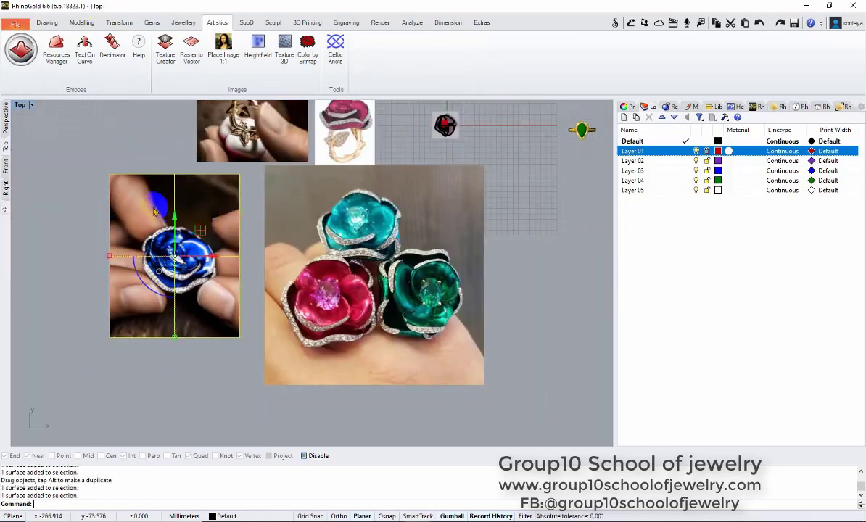
- Crop the blue-ring photo with a rectangle and delete the outer leftover piece
left_click(47, 23)
left_click(187, 45)
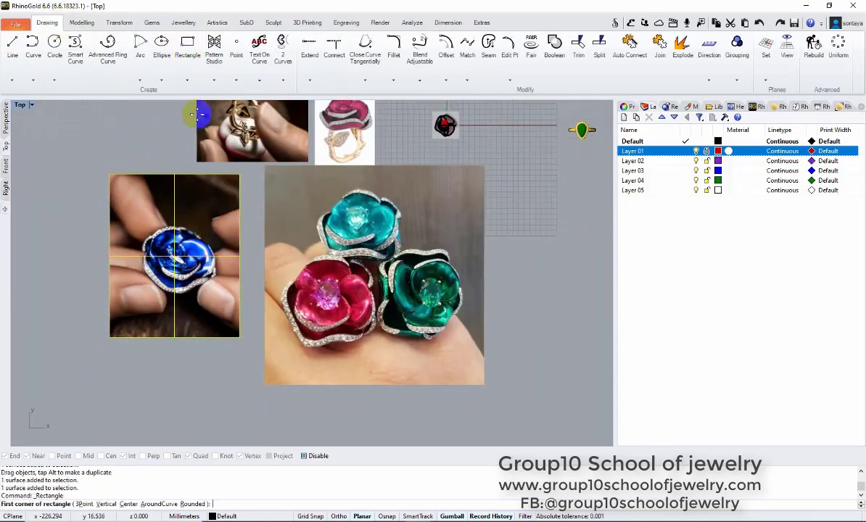
scroll(201, 114, "up", 3)
left_click(120, 191)
left_click(294, 353)
left_click(108, 219)
key("Delete")
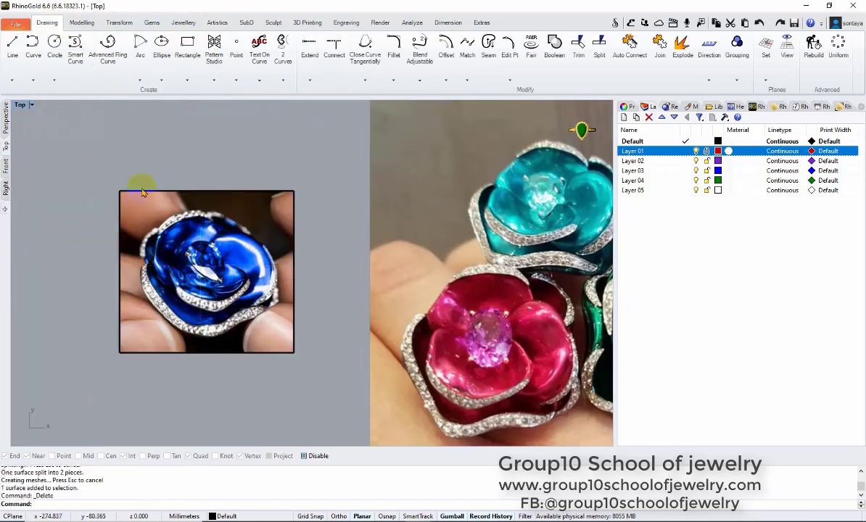
scroll(166, 203, "down", 3)
left_click(190, 210)
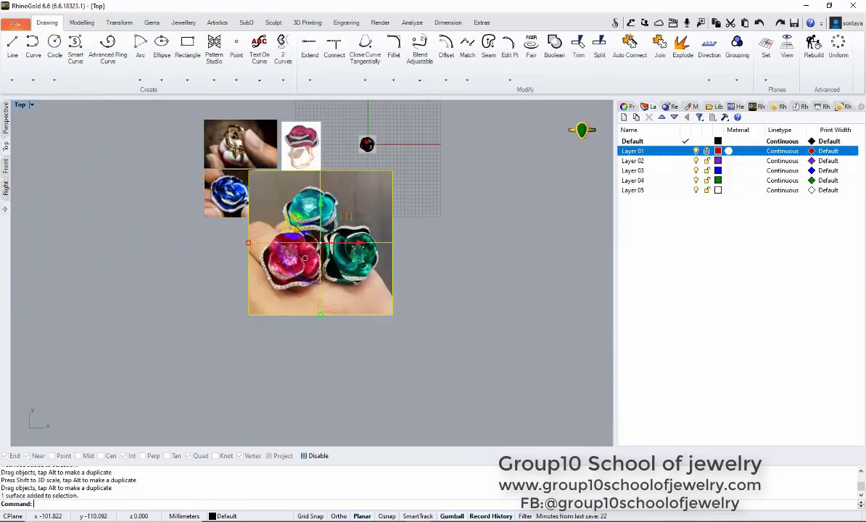
scroll(288, 193, "up", 2)
- Split the three-ring photo with a crop rectangle, deleting the leftover piece and the rectangle
left_click(433, 358)
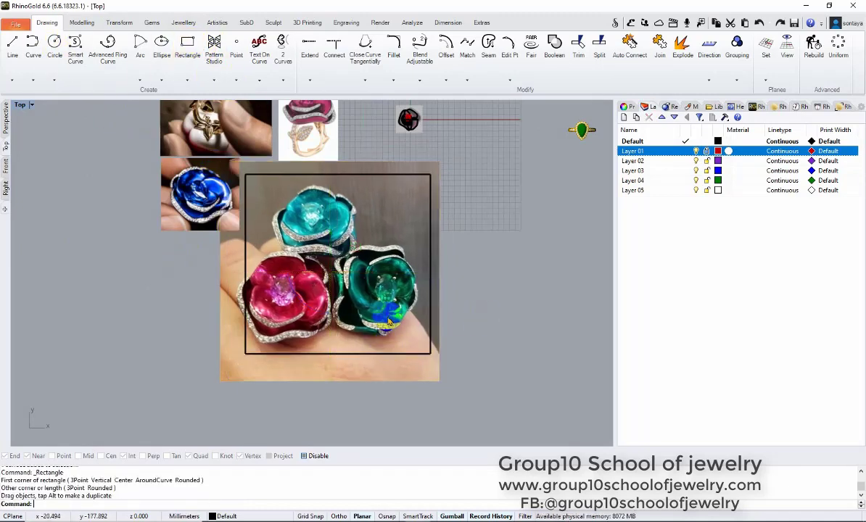
left_click(396, 367)
key("Return")
key("Delete")
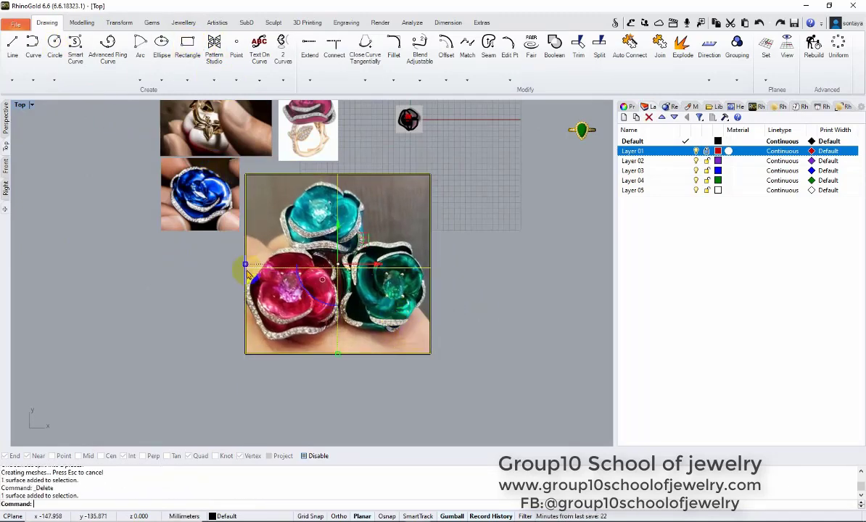
left_click(428, 242)
key("Delete")
- Move the selected reference photos onto Layer 02 with Change Object Layer
scroll(310, 241, "up", 2)
left_click(310, 242, "shift")
right_click(628, 160)
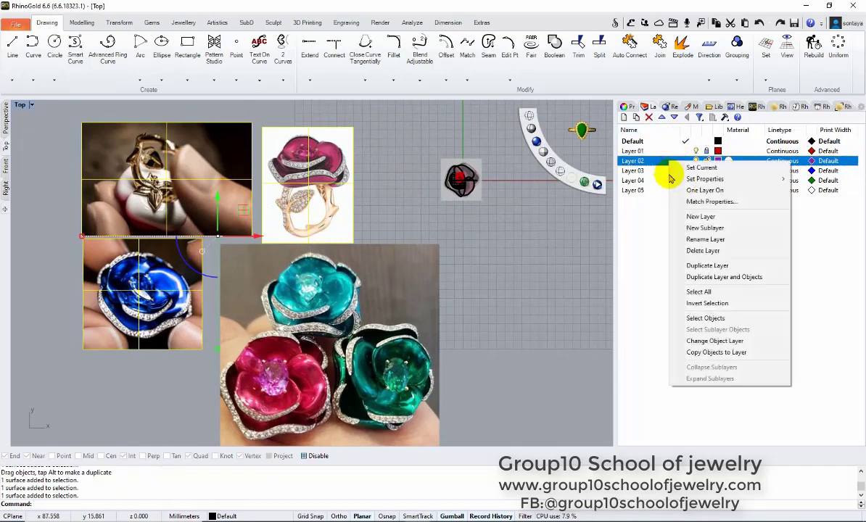
left_click(700, 330)
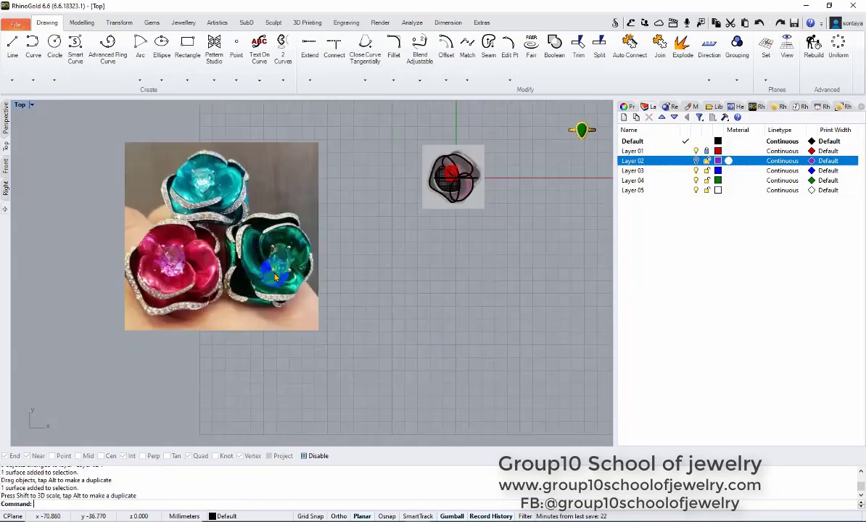
scroll(406, 190, "up", 3)
scroll(396, 199, "down", 2)
scroll(415, 258, "down", 3)
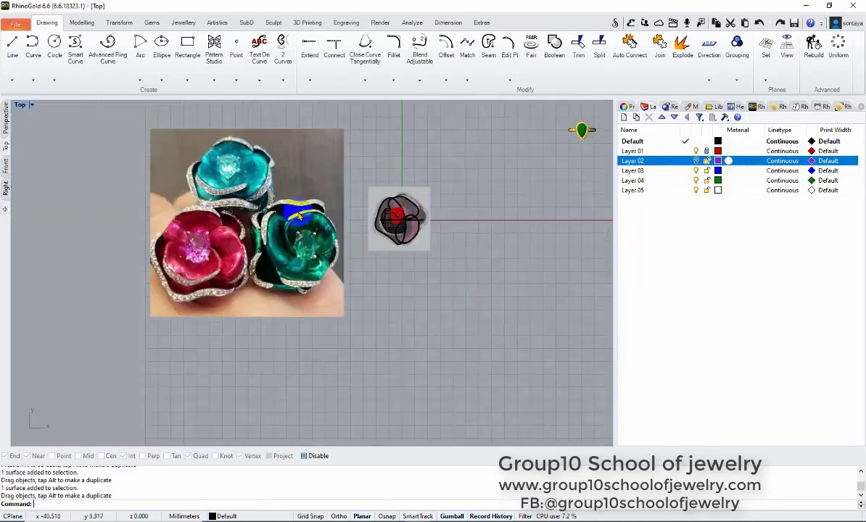
scroll(341, 191, "up", 3)
scroll(507, 191, "up", 5)
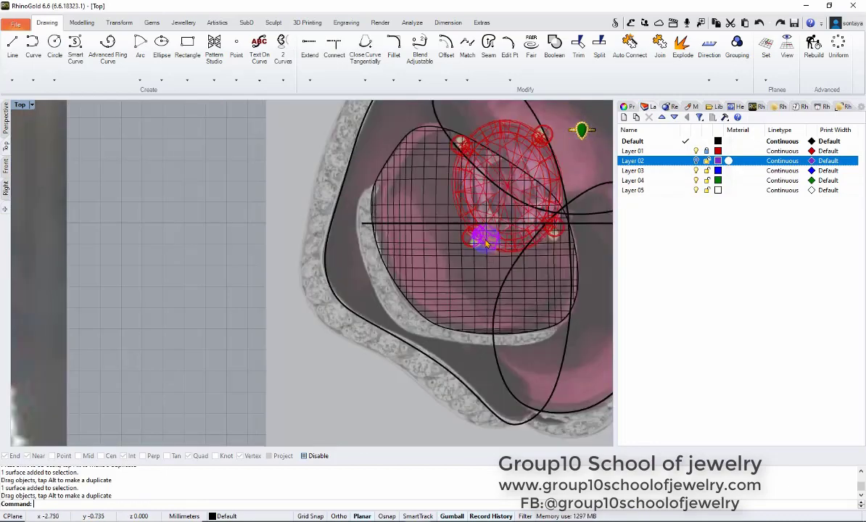
scroll(378, 314, "down", 2)
- Hide the extra objects around the petal outlines
left_click(6, 117)
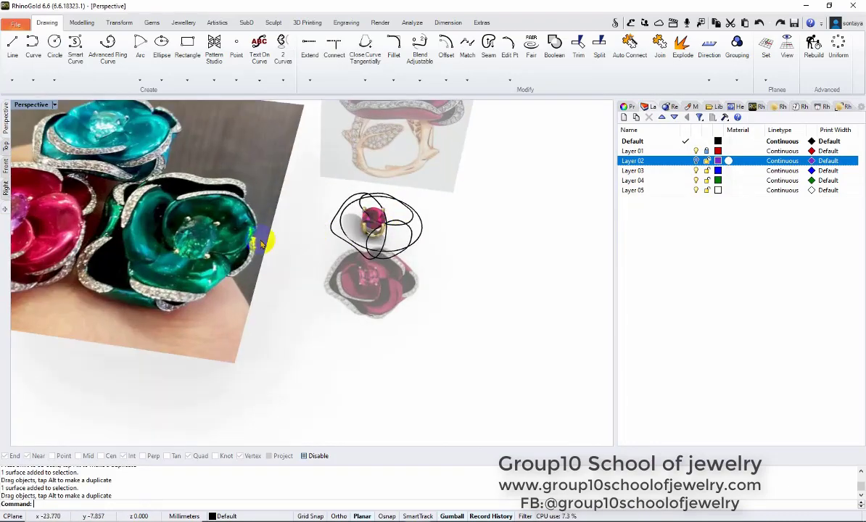
left_click(532, 126)
left_click(440, 216)
right_click_drag(439, 216, 396, 300)
key("ctrl+h")
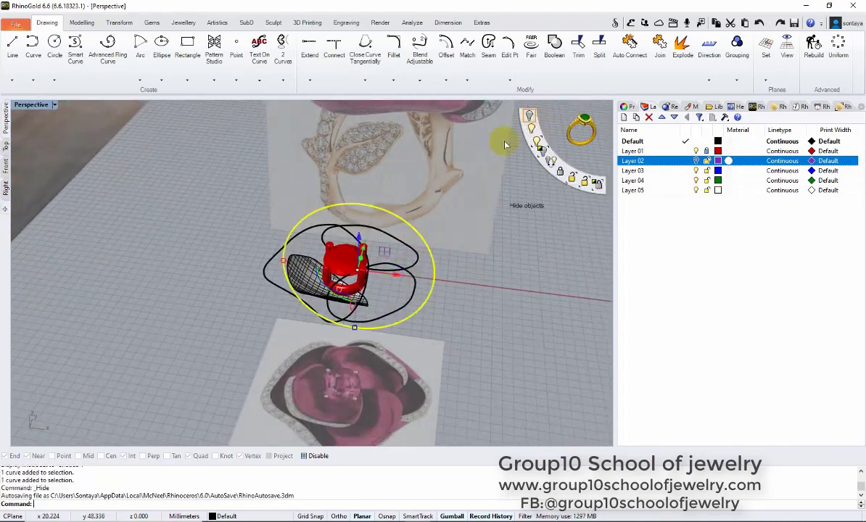
right_click_drag(503, 140, 406, 239)
- Build a patch surface from the lower-right petal outline and delete the leftover object
left_click(383, 253)
left_click(5, 146)
left_click(82, 22)
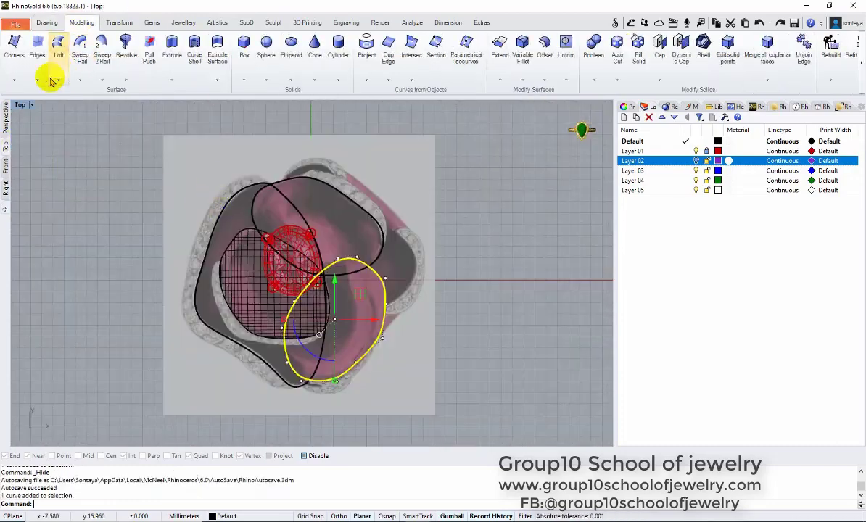
left_click(58, 45)
left_click(387, 349)
key("Delete")
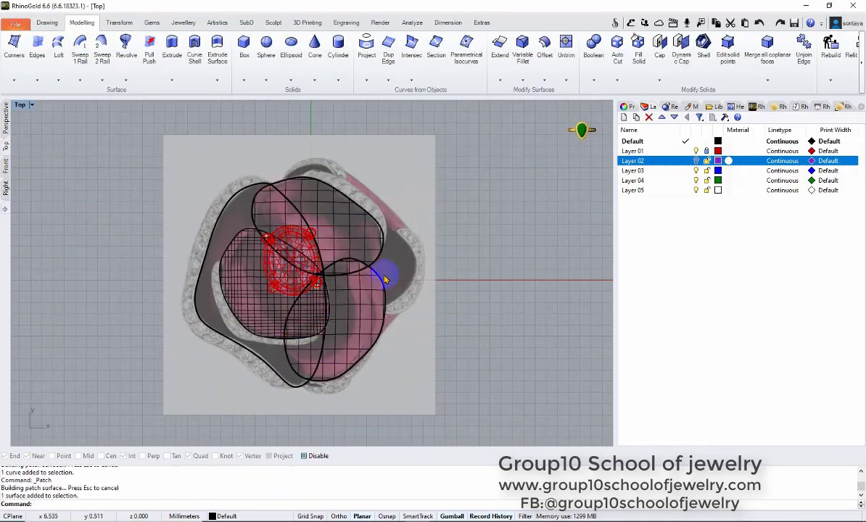
left_click(384, 236)
left_click(413, 262)
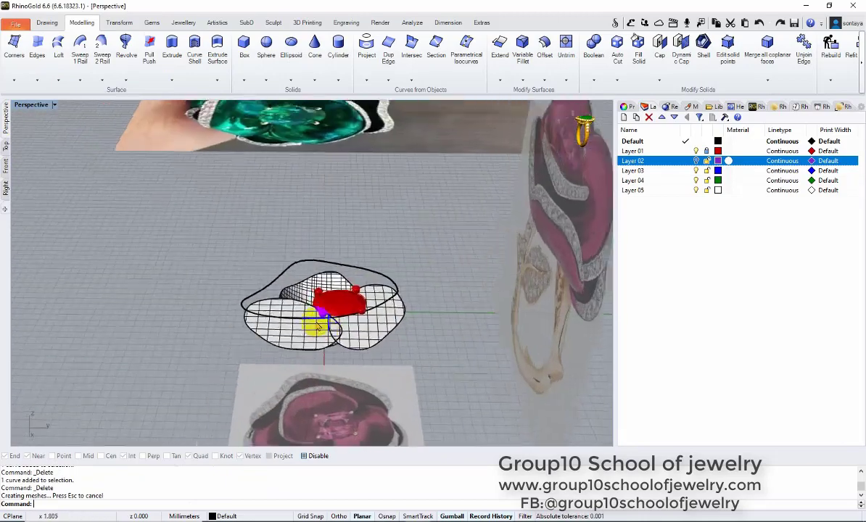
- Switch to shaded display, unlock Layer 01 and lock the left petal surface
left_click(538, 139)
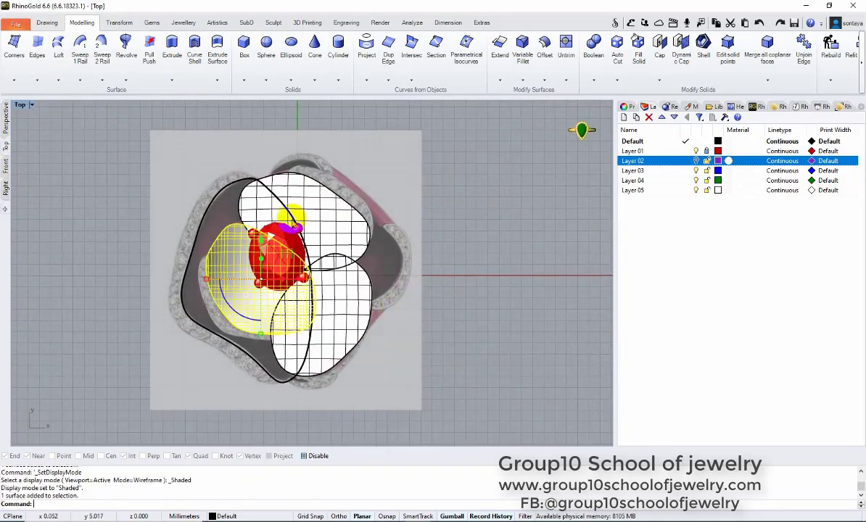
left_click(706, 151)
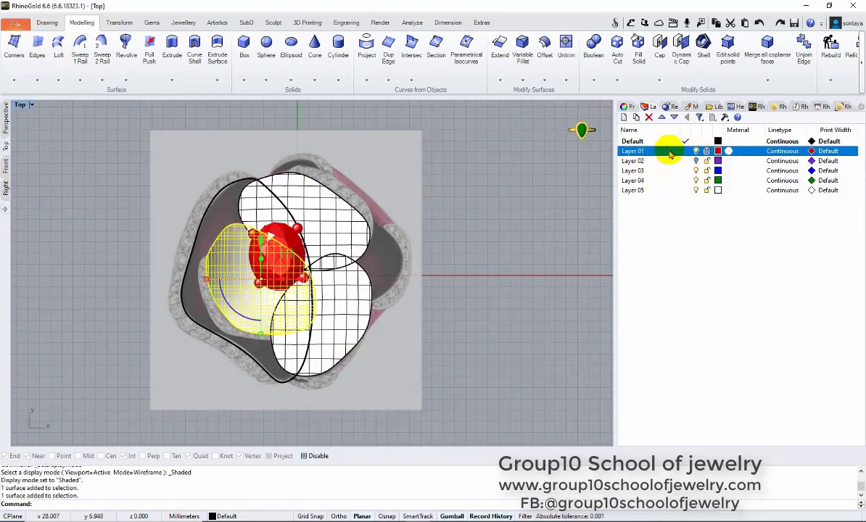
middle_click(558, 171)
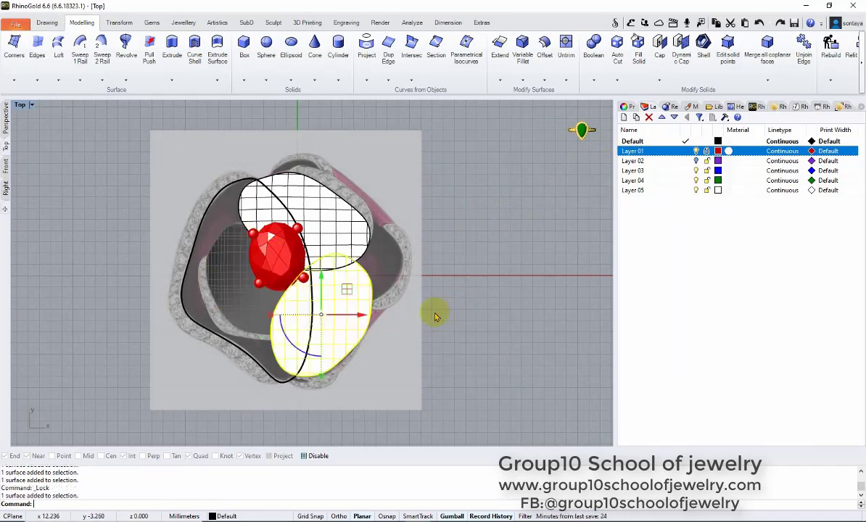
scroll(425, 50, "up", 1)
- Put a Cage Edit cage with the default region around the lower-right petal surface
left_click(82, 23)
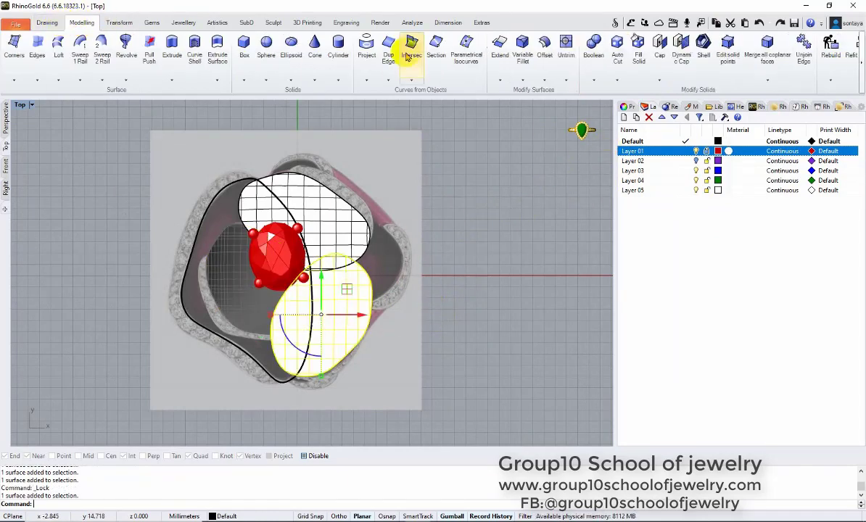
left_click(119, 23)
left_click(643, 47)
left_click(108, 504)
key("Return")
key("Return")
key("Return")
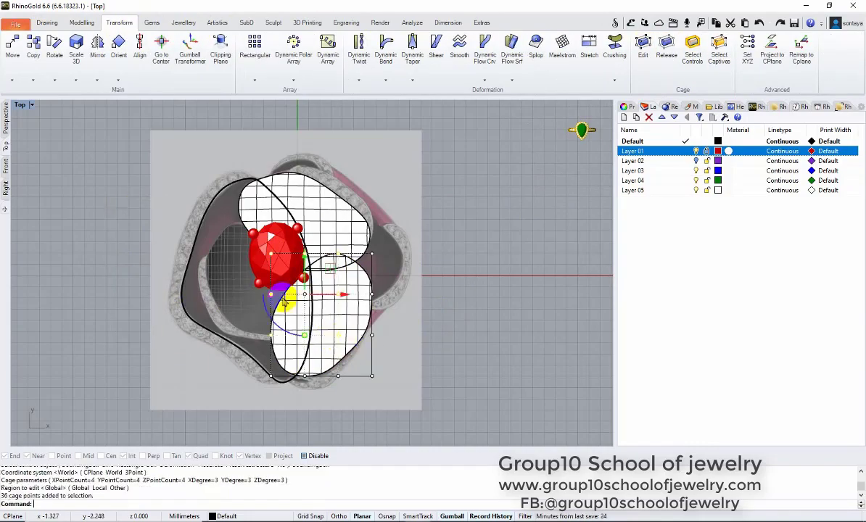
left_click(5, 120)
- Window-select the cage points around the petals and drag them up so the petals cup the gem
left_click_drag(166, 239, 207, 247)
mouse_move(207, 247)
right_mouse_down()
mouse_move(288, 273)
mouse_move(201, 209)
mouse_move(382, 219)
mouse_move(367, 148)
right_mouse_up()
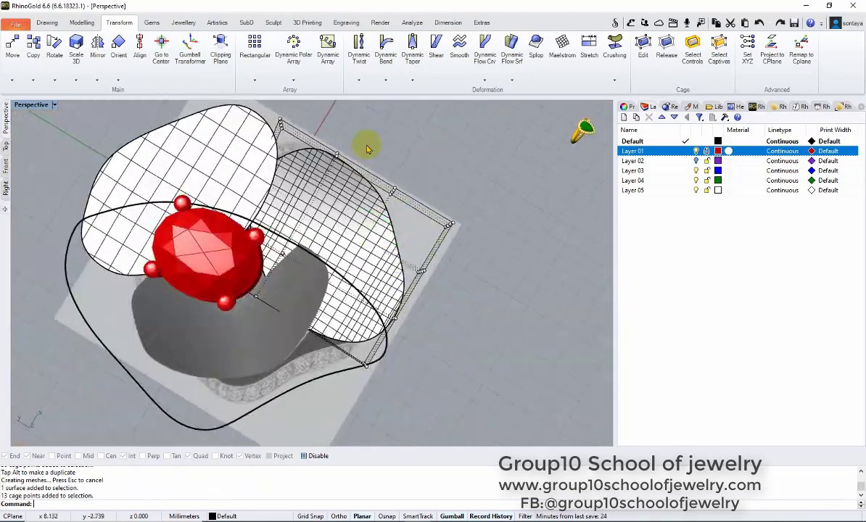
mouse_move(431, 265)
right_mouse_down()
mouse_move(324, 209)
mouse_move(378, 276)
mouse_move(362, 252)
mouse_move(410, 288)
mouse_move(315, 329)
mouse_move(203, 335)
mouse_move(381, 344)
mouse_move(242, 164)
mouse_move(276, 189)
right_mouse_up()
left_click(275, 189)
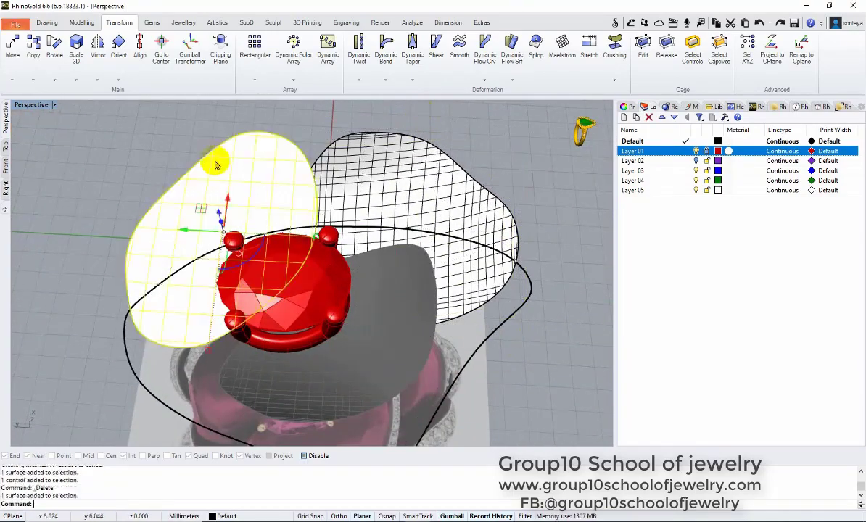
right_click_drag(184, 290, 335, 218)
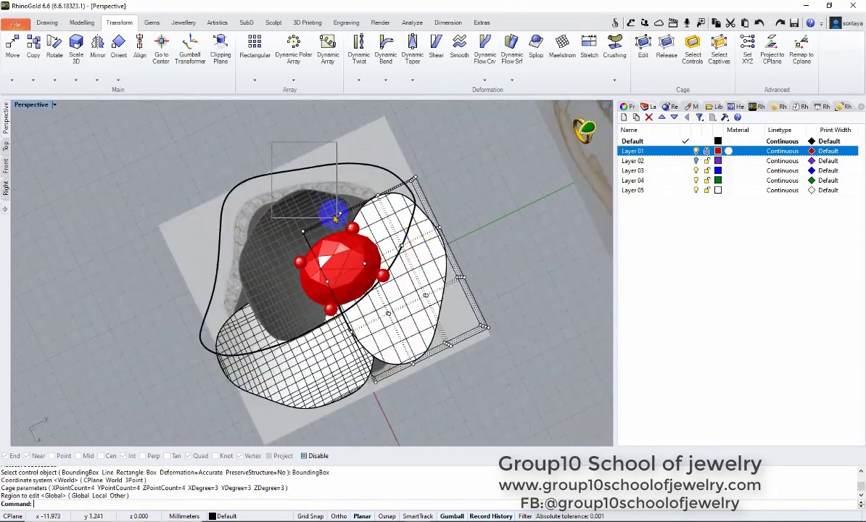
left_click_drag(272, 143, 336, 217)
mouse_move(336, 218)
right_mouse_down()
mouse_move(442, 197)
mouse_move(393, 171)
mouse_move(183, 332)
mouse_move(184, 274)
mouse_move(282, 231)
mouse_move(217, 276)
mouse_move(181, 218)
mouse_move(259, 191)
mouse_move(370, 343)
right_mouse_up()
- Delete the editing cage and unlock the locked petal surfaces
left_click(392, 277)
mouse_move(392, 277)
right_mouse_down()
mouse_move(326, 272)
mouse_move(367, 383)
mouse_move(384, 260)
mouse_move(309, 277)
right_mouse_up()
key("Delete")
left_click(570, 176)
- Tilt one petal surface into a new position with the gumball
left_click(284, 303)
left_click(349, 212)
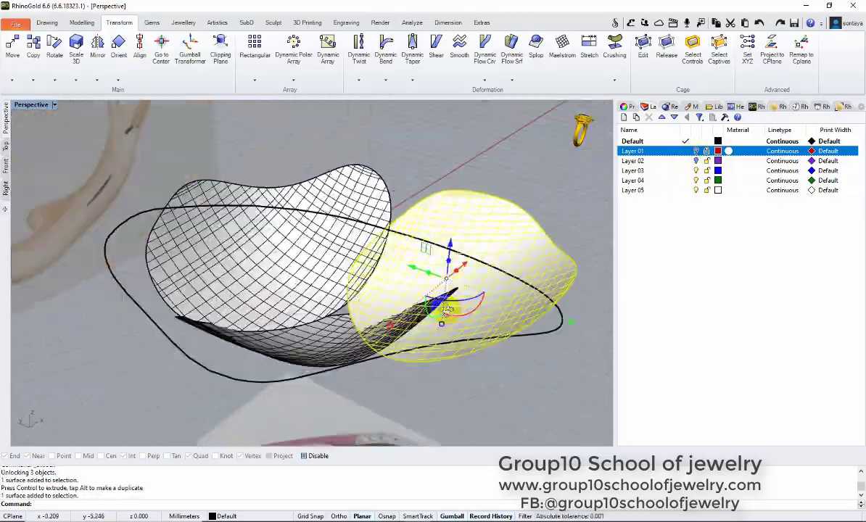
mouse_move(348, 212)
right_mouse_down()
mouse_move(371, 328)
mouse_move(367, 228)
mouse_move(309, 271)
mouse_move(325, 361)
mouse_move(319, 312)
mouse_move(328, 347)
mouse_move(305, 352)
right_mouse_up()
left_click_drag(304, 351, 281, 343)
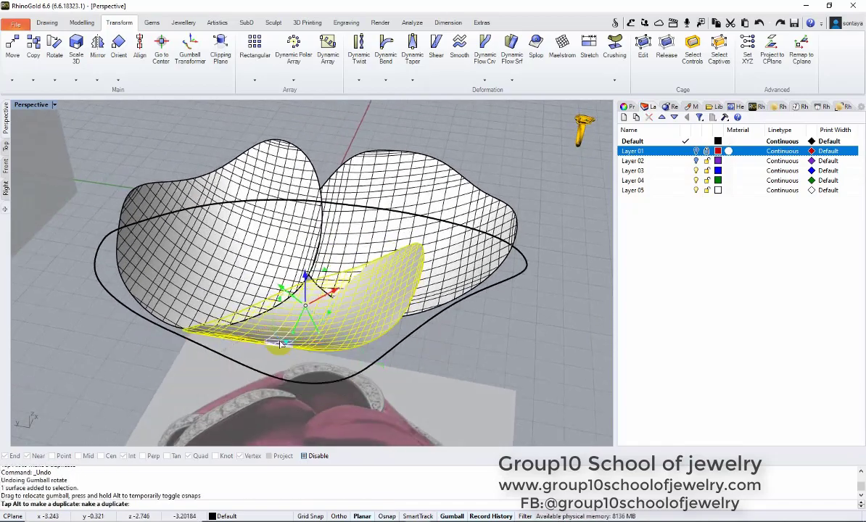
right_click_drag(331, 295, 391, 322)
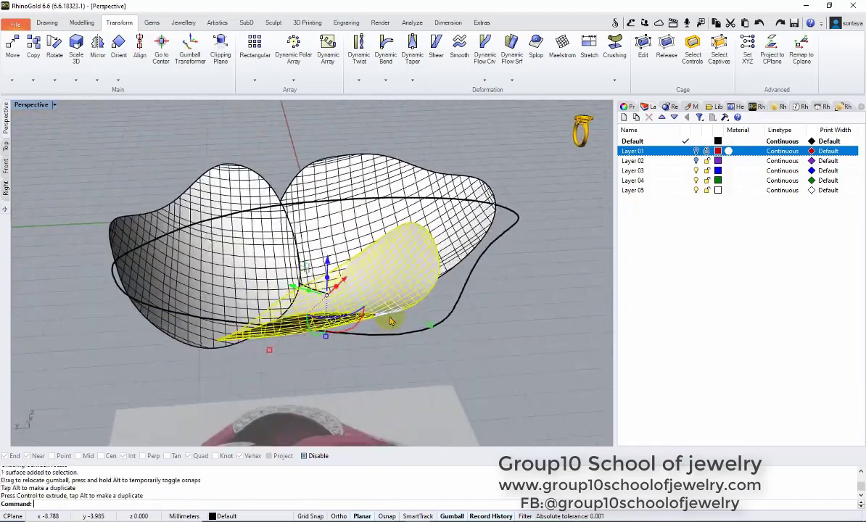
- Rotate another petal to lean outward and shift it to overlap the others
left_click(246, 354)
mouse_move(390, 379)
right_mouse_down()
mouse_move(246, 354)
mouse_move(226, 329)
mouse_move(233, 257)
right_mouse_up()
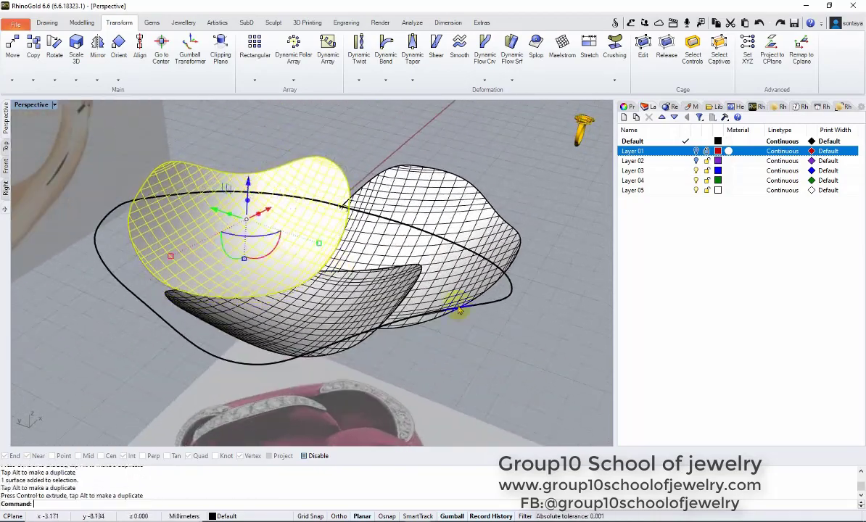
mouse_move(458, 310)
right_mouse_down()
mouse_move(407, 199)
mouse_move(417, 236)
mouse_move(406, 233)
right_mouse_up()
left_click_drag(406, 233, 406, 251)
mouse_move(406, 251)
right_mouse_down()
mouse_move(421, 251)
mouse_move(389, 311)
mouse_move(504, 330)
right_mouse_up()
left_click(406, 320)
key("ctrl+F1")
- Lock the reference picture so it can't be selected
scroll(240, 235, "down", 3)
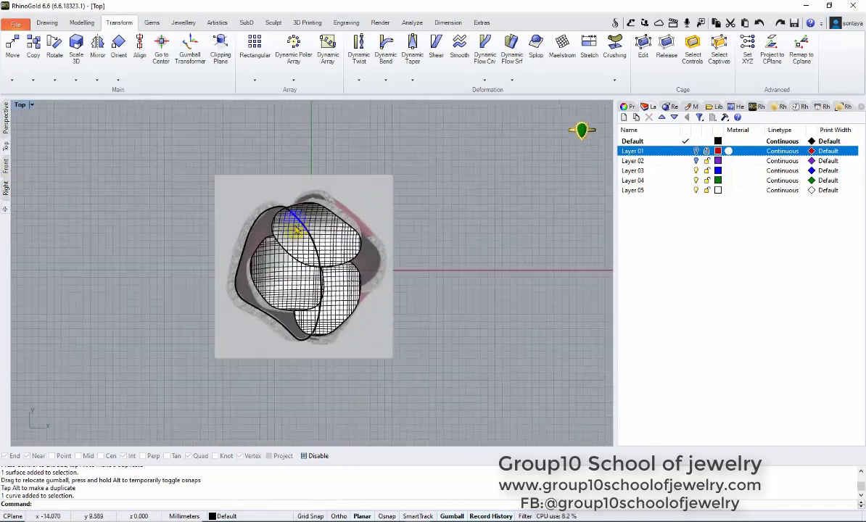
scroll(232, 233, "down", 3)
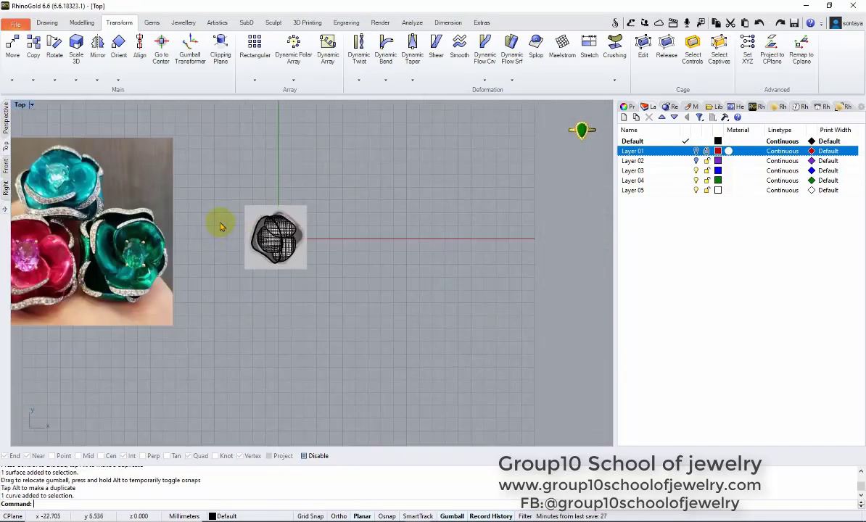
scroll(268, 221, "up", 3)
scroll(319, 231, "down", 3)
scroll(320, 231, "up", 3)
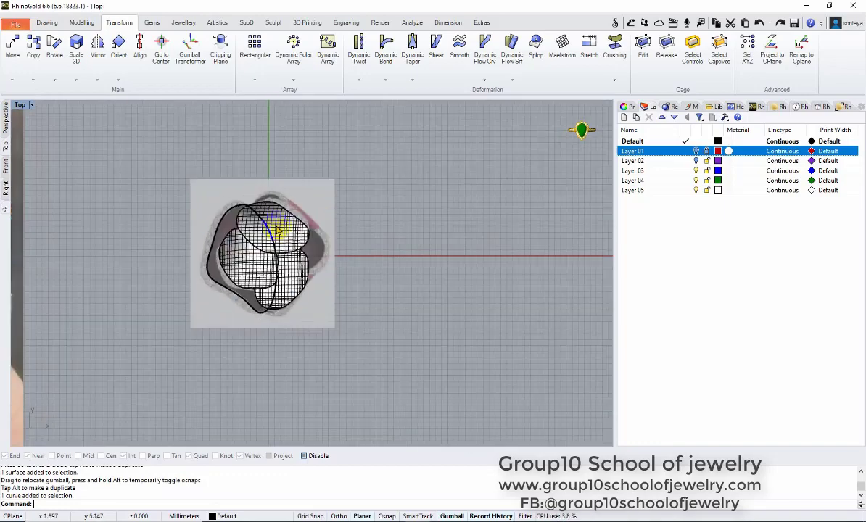
scroll(279, 227, "up", 3)
left_click(274, 210)
left_click(251, 159, "shift")
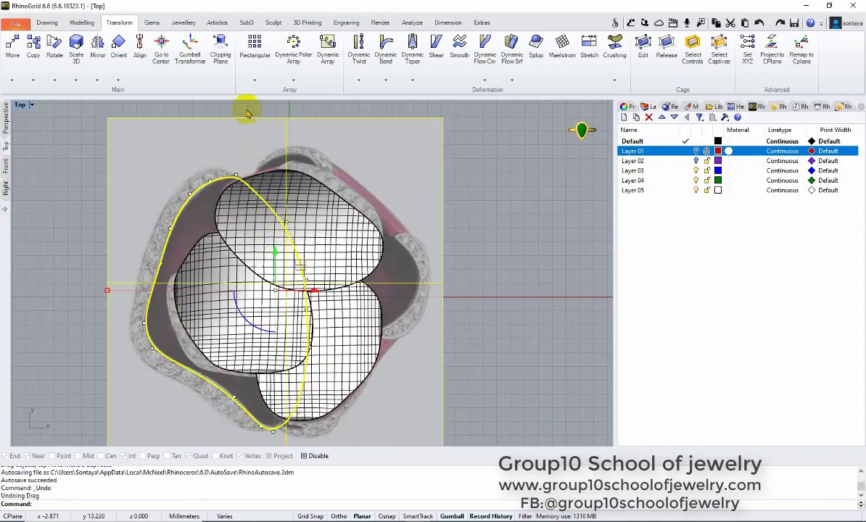
middle_click(561, 136)
- Reshape the large left petal outline by dragging its control points
left_click(222, 184)
left_click_drag(222, 184, 347, 363)
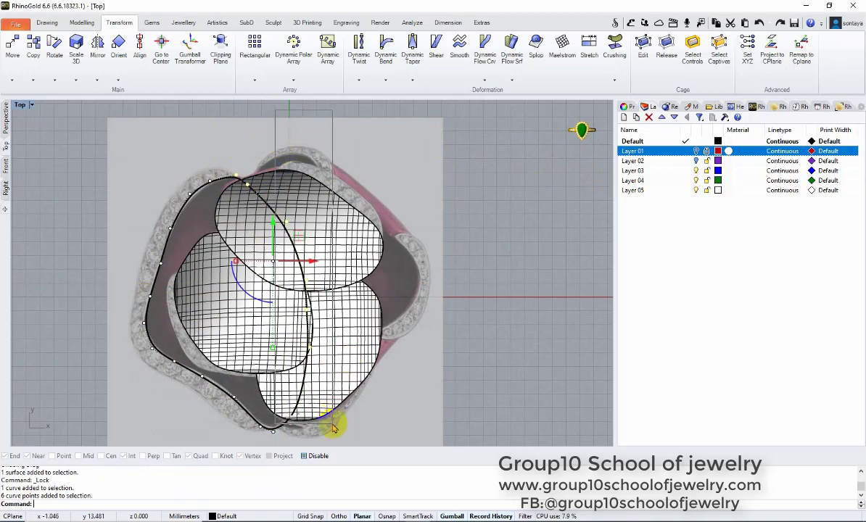
left_click(246, 178)
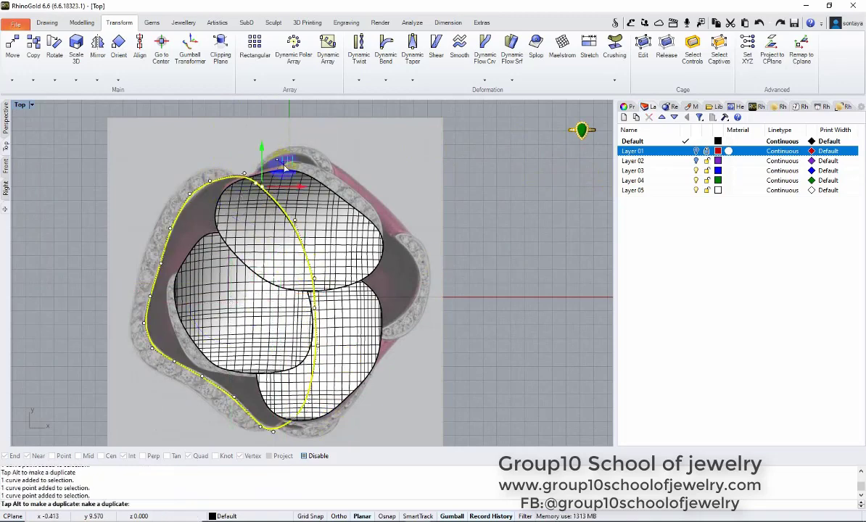
key("Escape")
key("Escape")
scroll(218, 204, "down", 1)
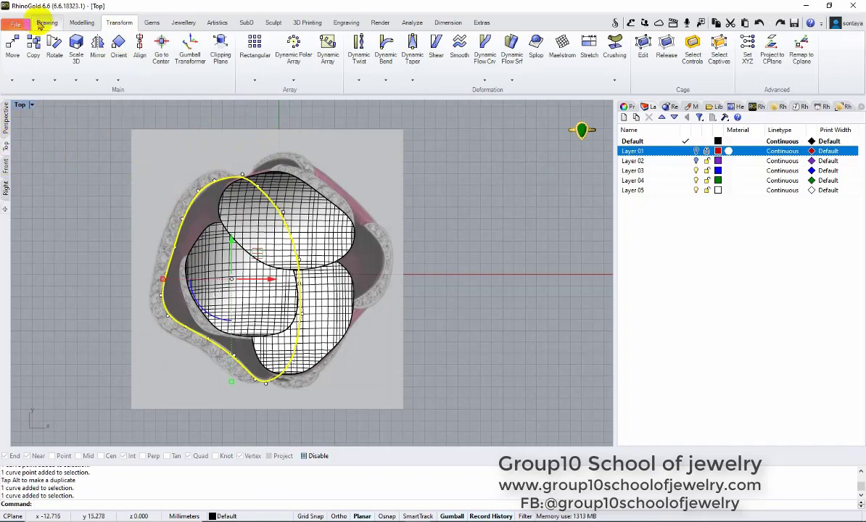
left_click(81, 23)
- Build a patch surface from the left outline curve and select it in the perspective view
left_click(55, 97)
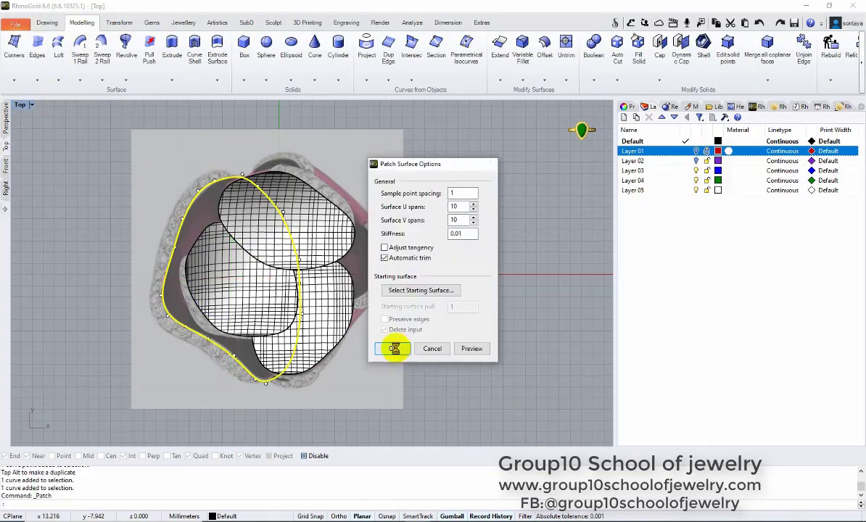
left_click(393, 348)
left_click(6, 117)
left_click(455, 243)
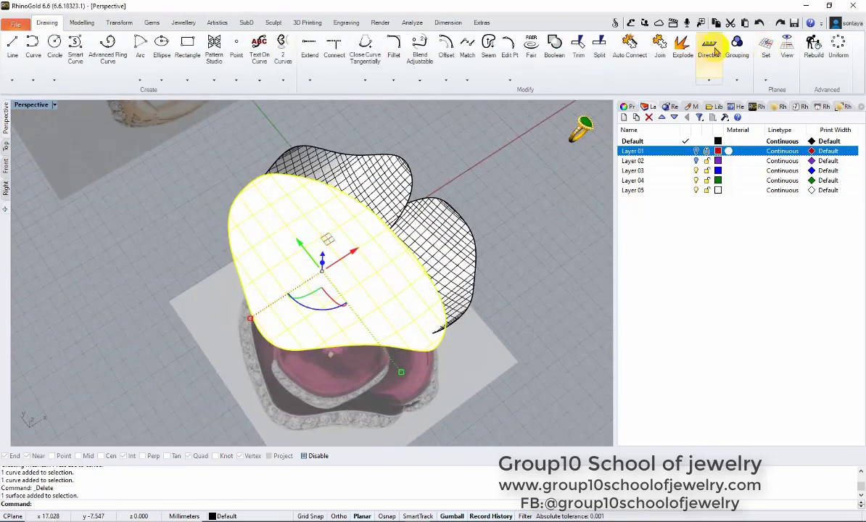
- Wrap the new left petal surface in a bounding-box cage and orbit around it
left_click(119, 22)
left_click(643, 43)
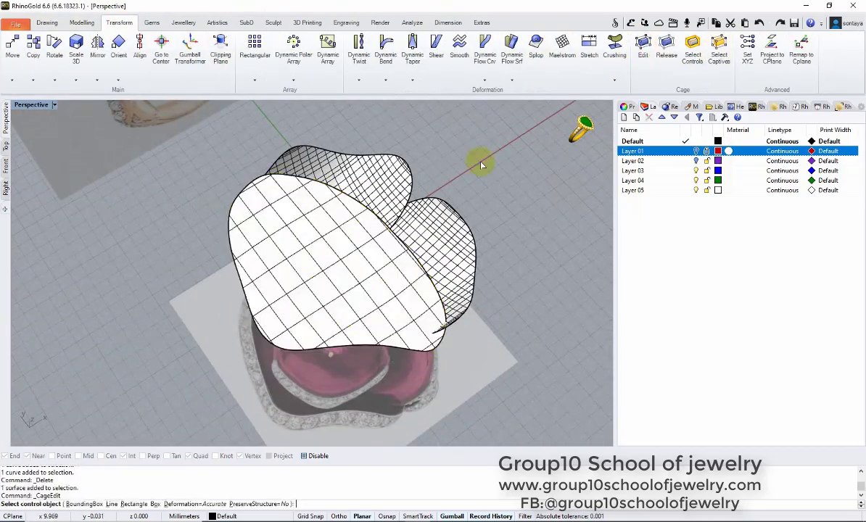
left_click(108, 473)
key("Return")
key("Return")
key("Return")
right_click_drag(160, 271, 262, 246)
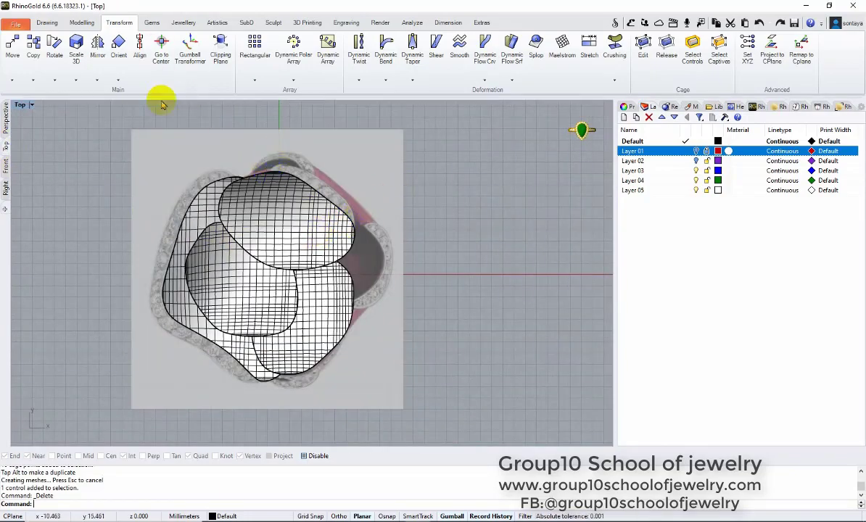
left_click(46, 24)
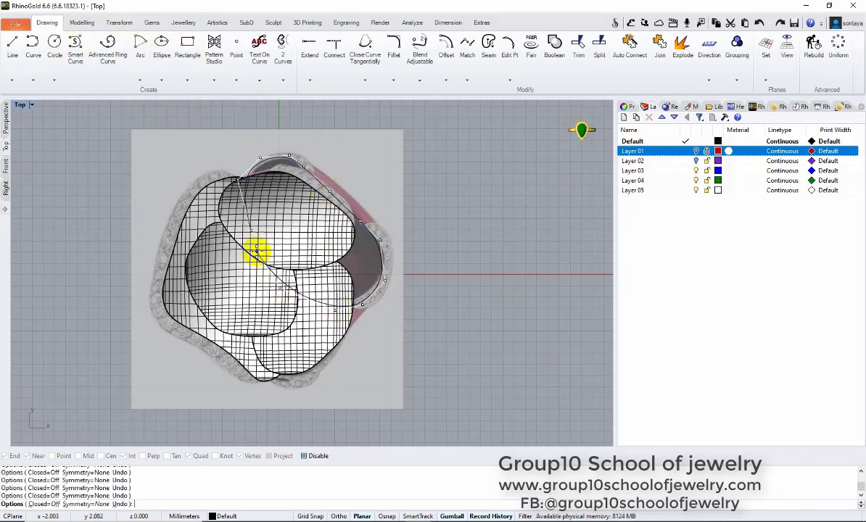
type("c")
- Close the new upper-right petal outline and compare it with the reference in perspective
key("Return")
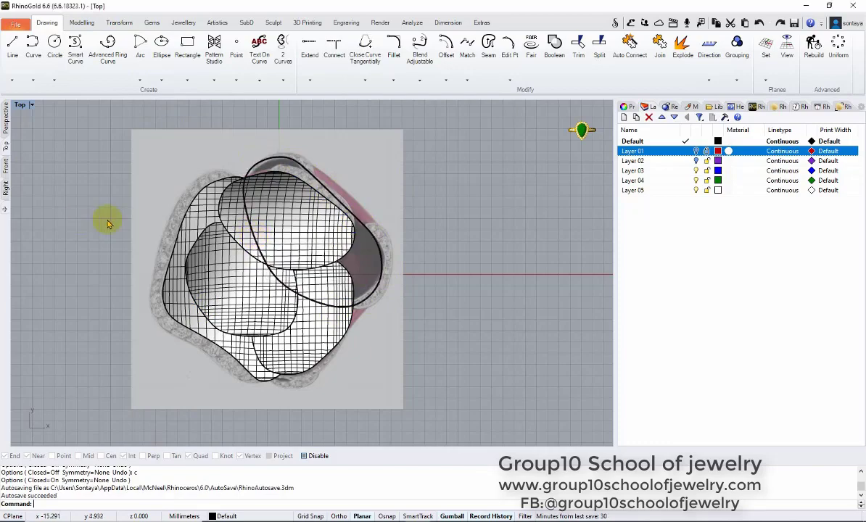
left_click(276, 236)
key("ctrl+F4")
mouse_move(247, 217)
right_mouse_down()
mouse_move(165, 261)
mouse_move(272, 279)
right_mouse_up()
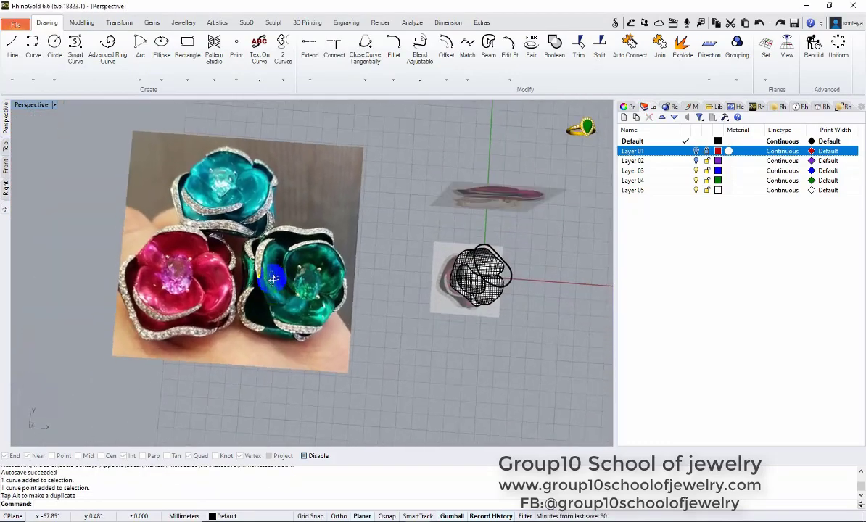
mouse_move(273, 279)
right_mouse_down()
mouse_move(300, 199)
mouse_move(262, 218)
right_mouse_up()
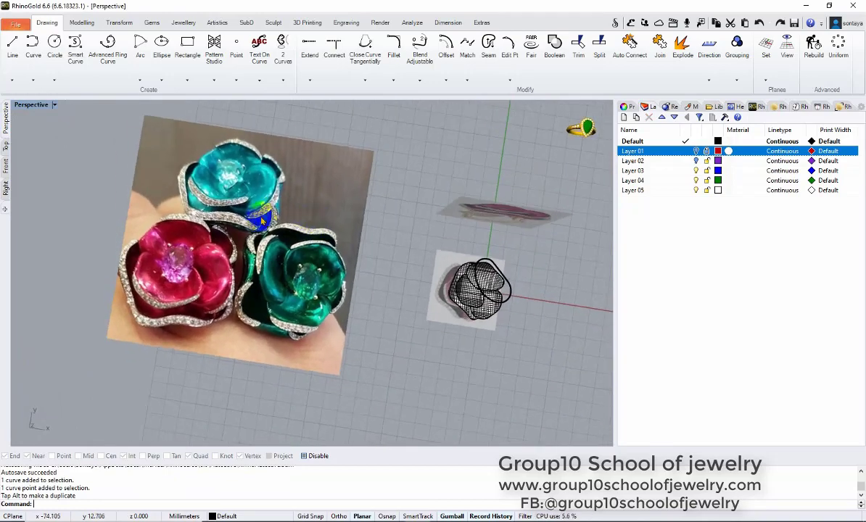
left_click(6, 146)
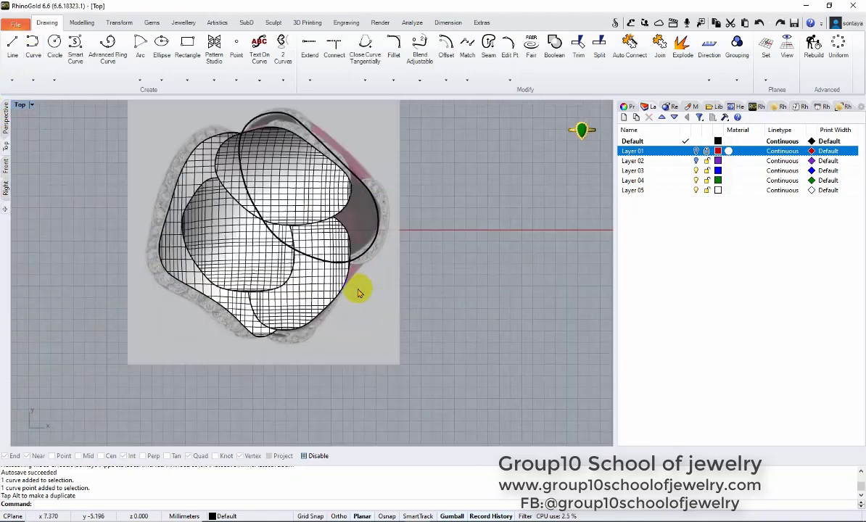
- Move the circle curve out of the ring area
scroll(353, 268, "up", 3)
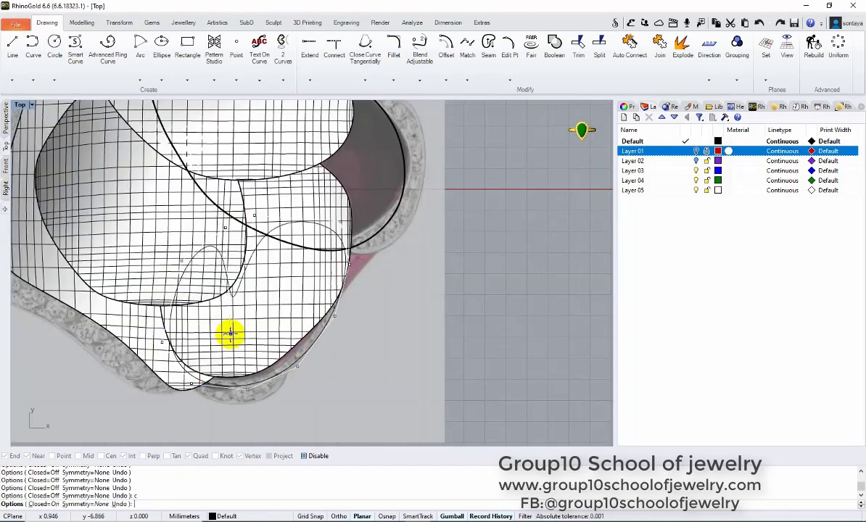
scroll(169, 305, "down", 2)
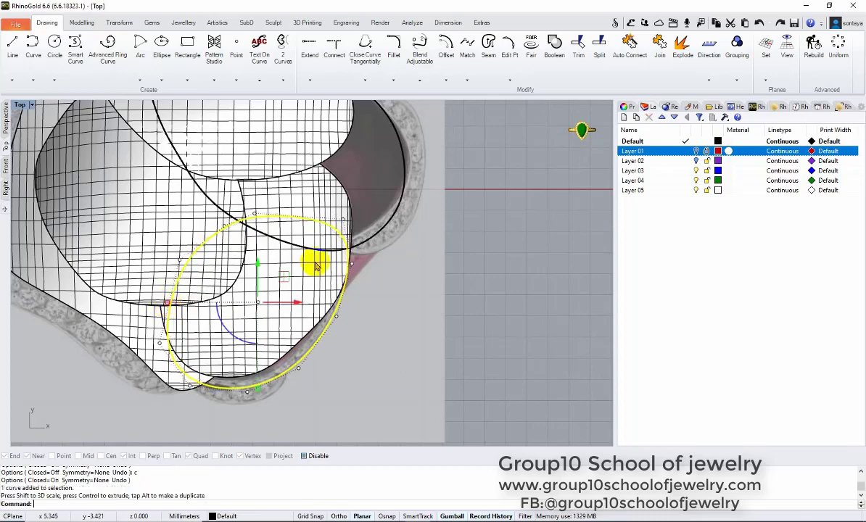
scroll(311, 263, "down", 3)
key("Escape")
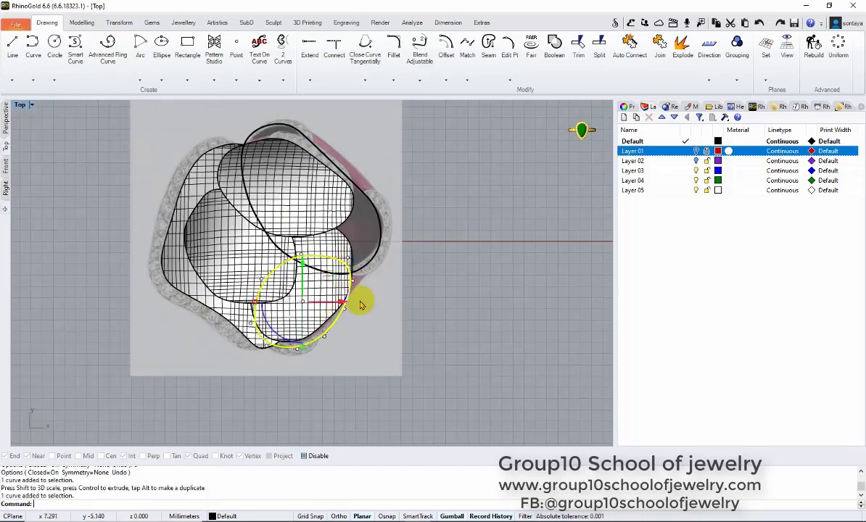
scroll(362, 306, "up", 2)
left_click_drag(328, 309, 388, 226)
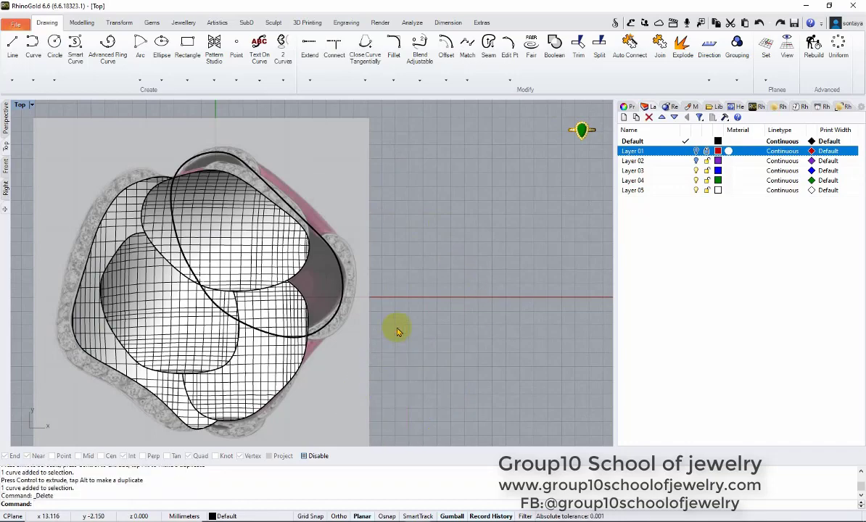
- Draw a new freeform petal curve over the flower sketch
left_click(78, 48)
scroll(304, 290, "up", 2)
scroll(305, 290, "down", 5)
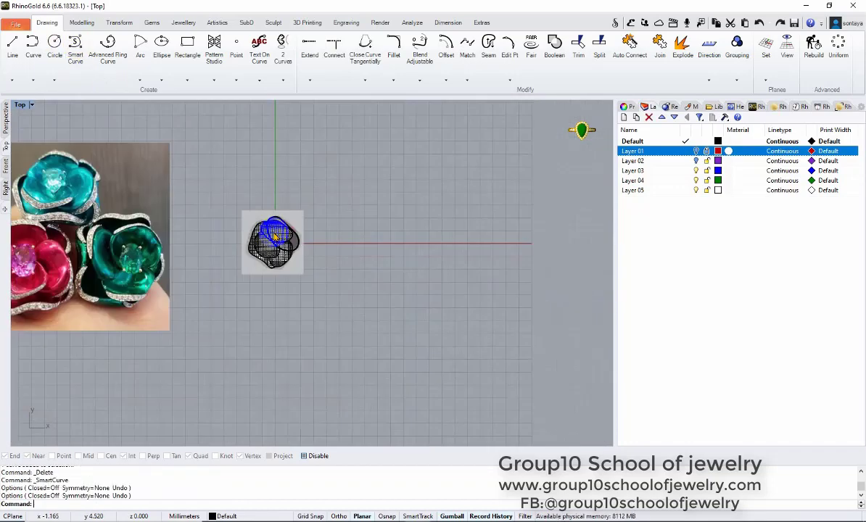
scroll(72, 182, "up", 1)
scroll(72, 178, "up", 1)
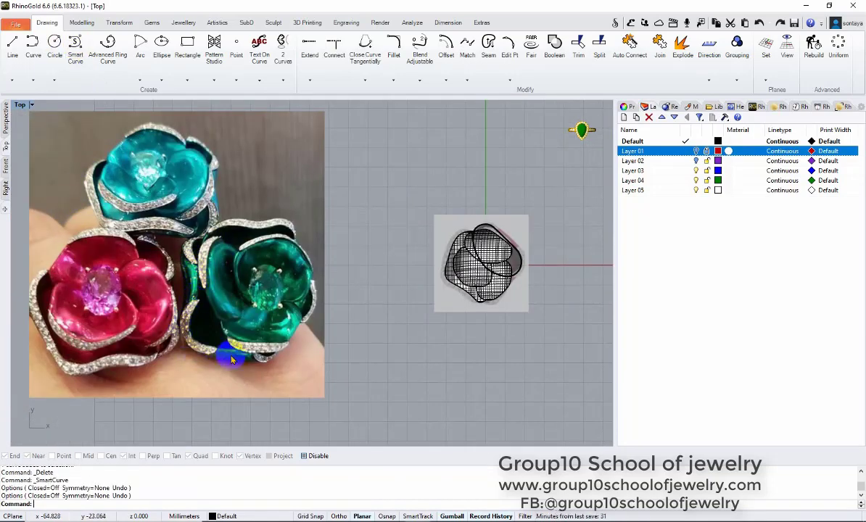
scroll(249, 236, "up", 2)
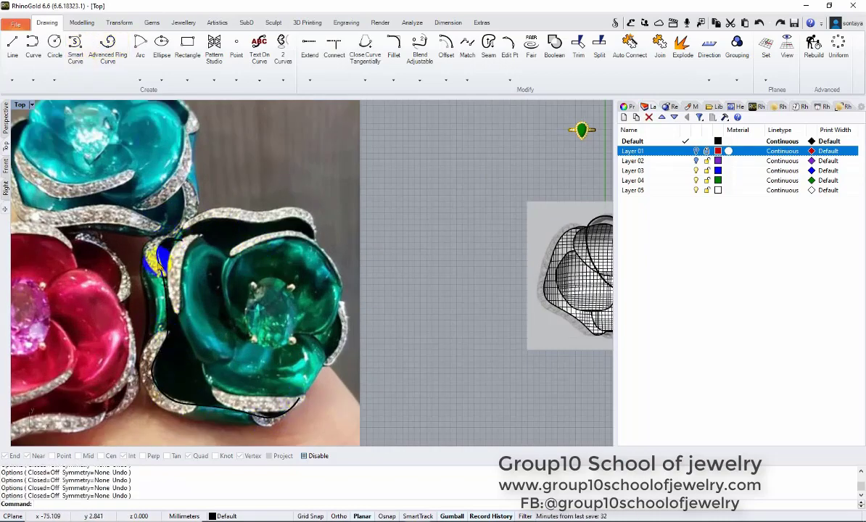
scroll(218, 268, "down", 3)
scroll(441, 200, "up", 3)
scroll(399, 225, "up", 1)
- Scale down the new curve, move it to the top-right edge and rotate it clockwise
left_click(441, 217)
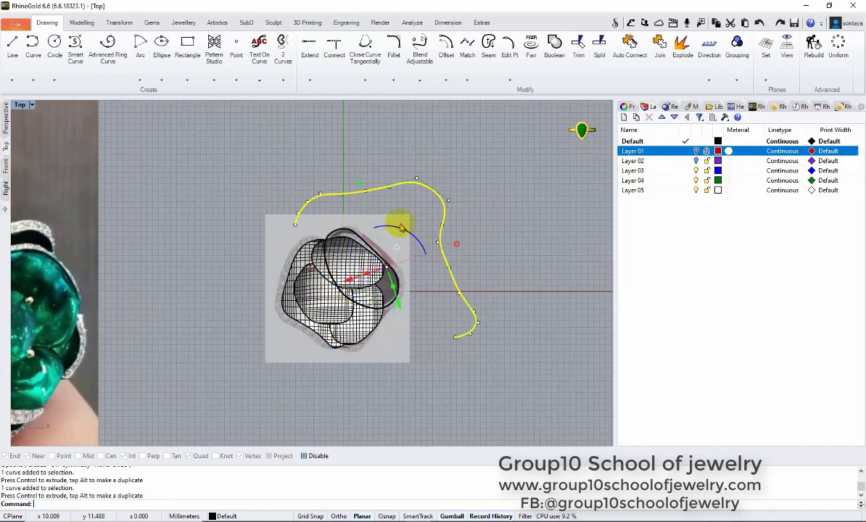
scroll(402, 228, "up", 2)
left_click_drag(341, 172, 418, 276)
scroll(338, 319, "up", 2)
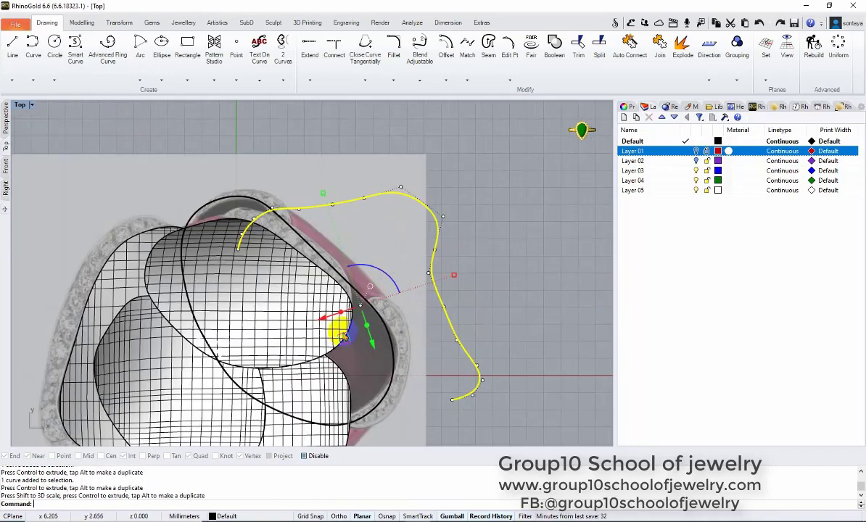
left_click_drag(338, 319, 319, 299)
scroll(341, 249, "down", 1)
left_click_drag(342, 252, 377, 249)
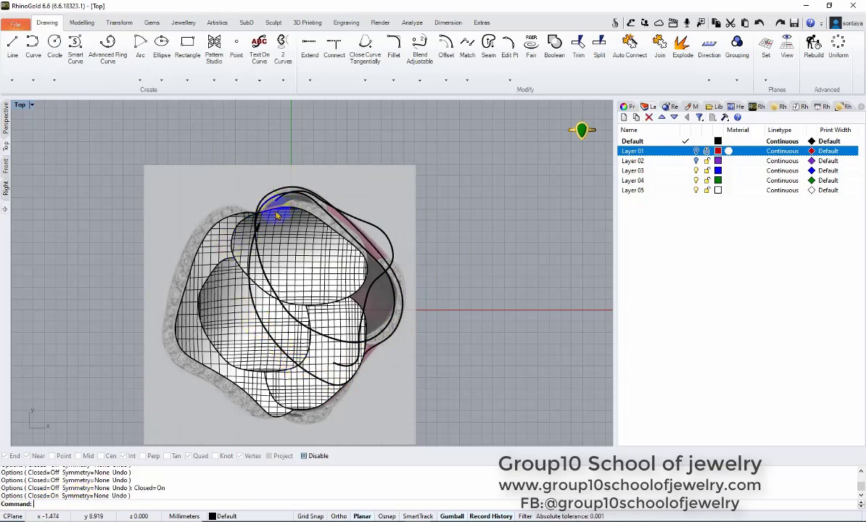
- Select the outer upper-right petal curve from among overlapping objects to expose its points
scroll(276, 214, "up", 2)
left_click(292, 179)
left_click(272, 279)
left_click(270, 195)
scroll(273, 201, "up", 2)
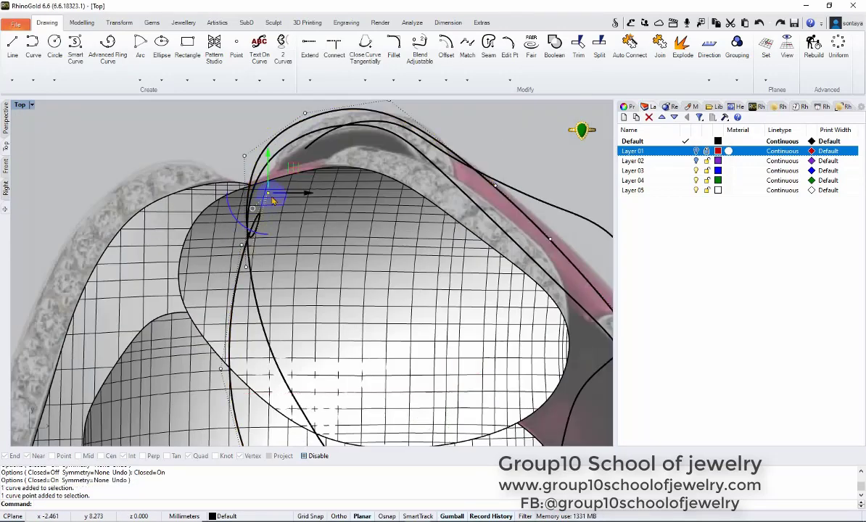
scroll(289, 146, "down", 5)
left_click(289, 145)
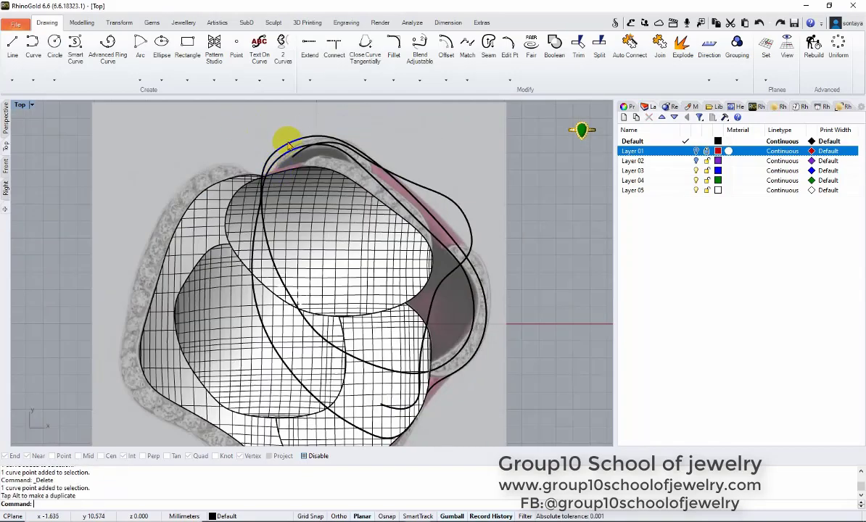
scroll(277, 203, "down", 3)
scroll(404, 333, "up", 3)
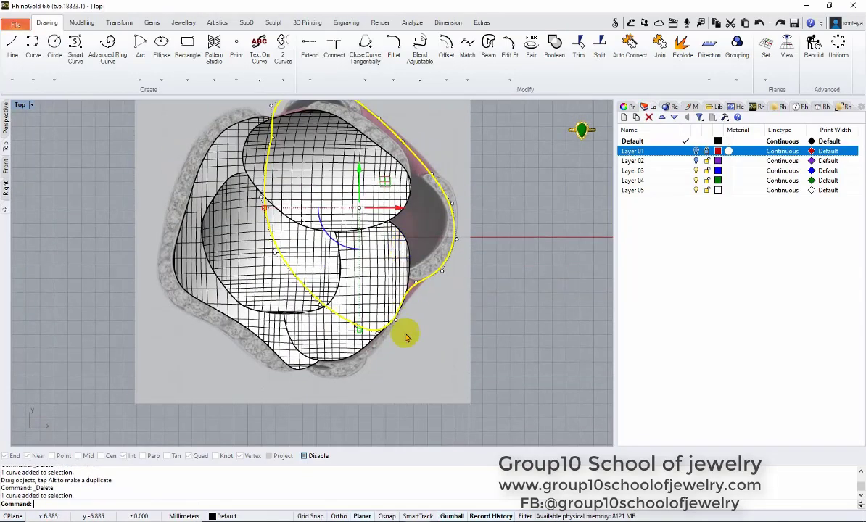
scroll(441, 269, "up", 2)
scroll(355, 179, "down", 5)
left_click(356, 179)
left_click(296, 176)
scroll(296, 177, "up", 2)
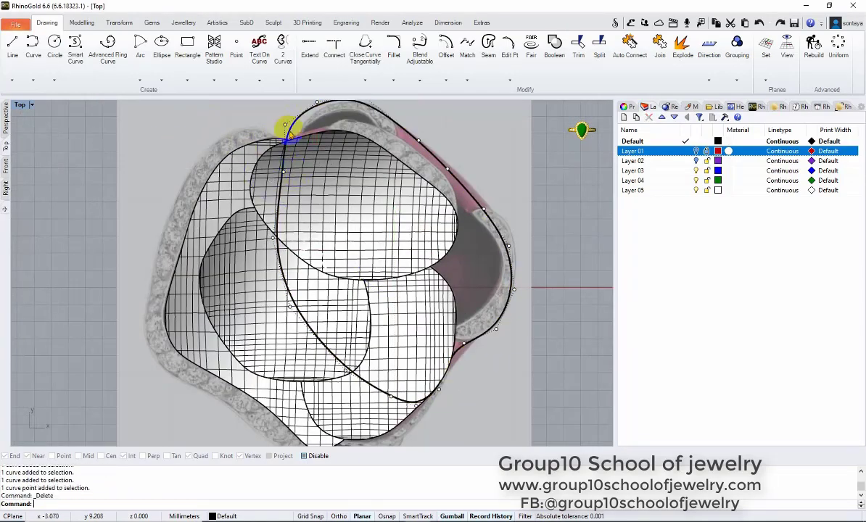
scroll(286, 132, "down", 3)
left_click(313, 144)
key("Escape")
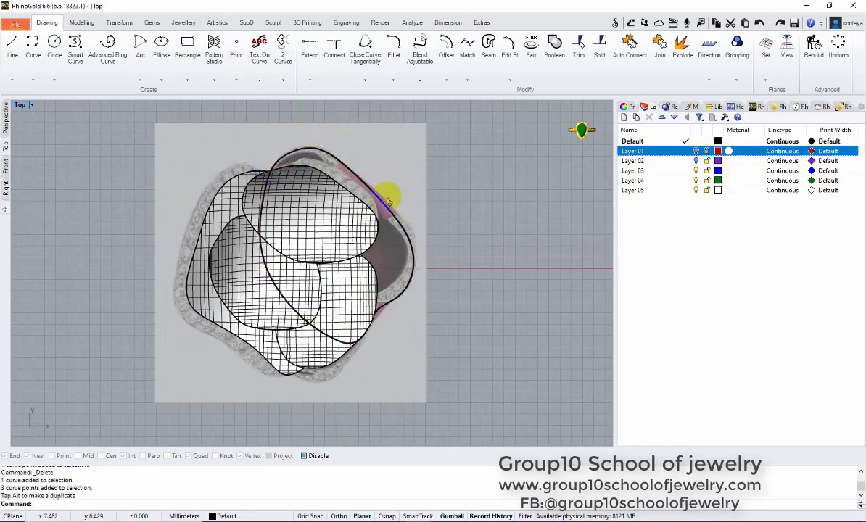
scroll(397, 199, "up", 3)
scroll(313, 137, "down", 2)
left_click(312, 139)
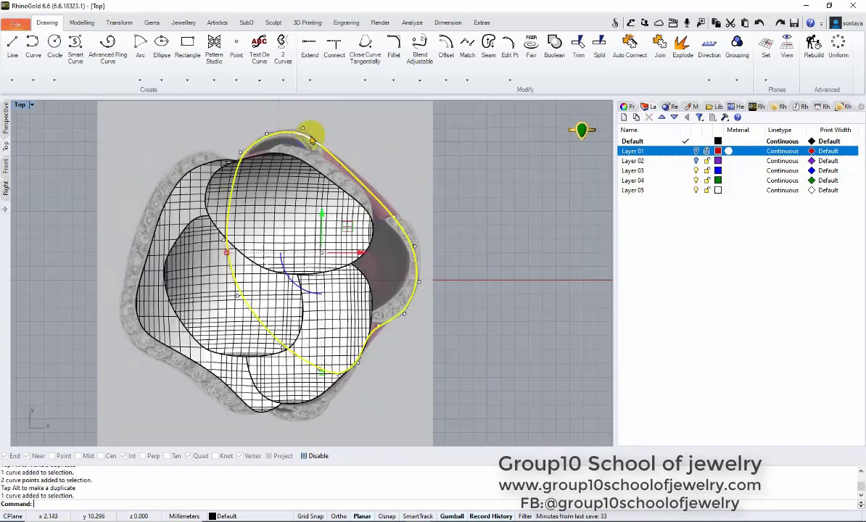
scroll(380, 349, "down", 2)
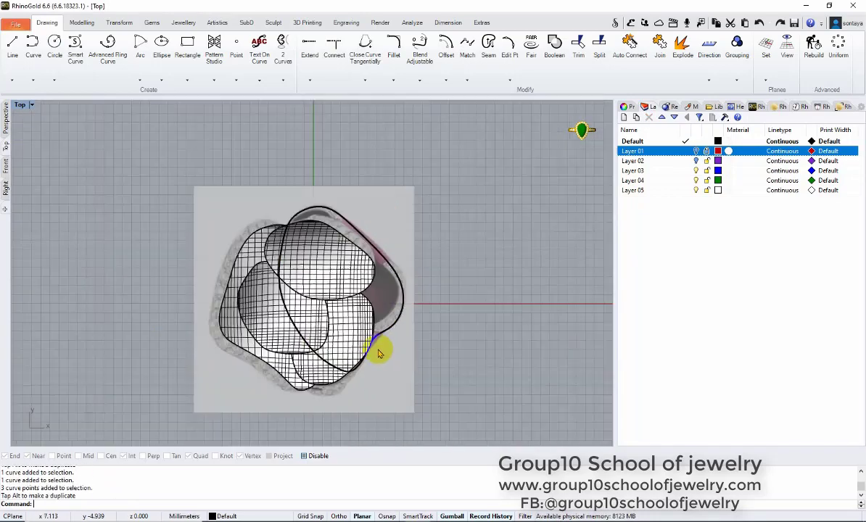
scroll(443, 317, "up", 6)
- Drag a right-edge control point so the outer petal curve hugs the rim
left_click(387, 286)
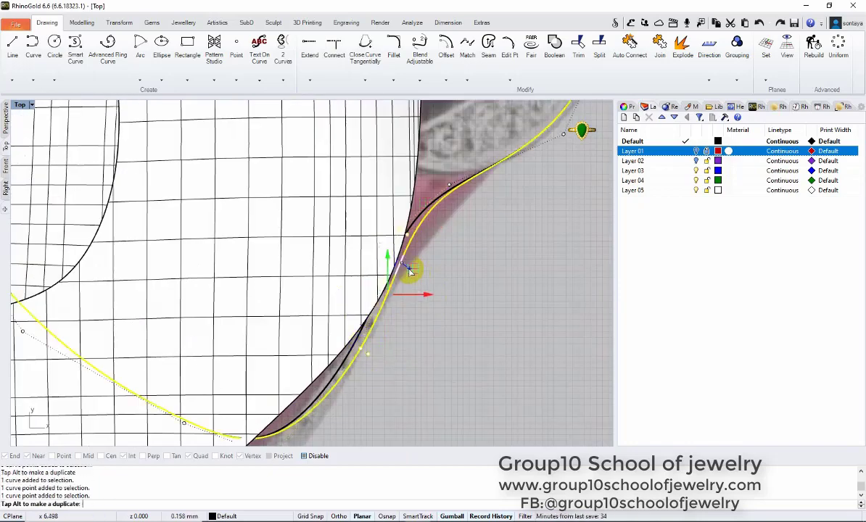
left_click_drag(410, 271, 486, 205)
scroll(390, 286, "up", 2)
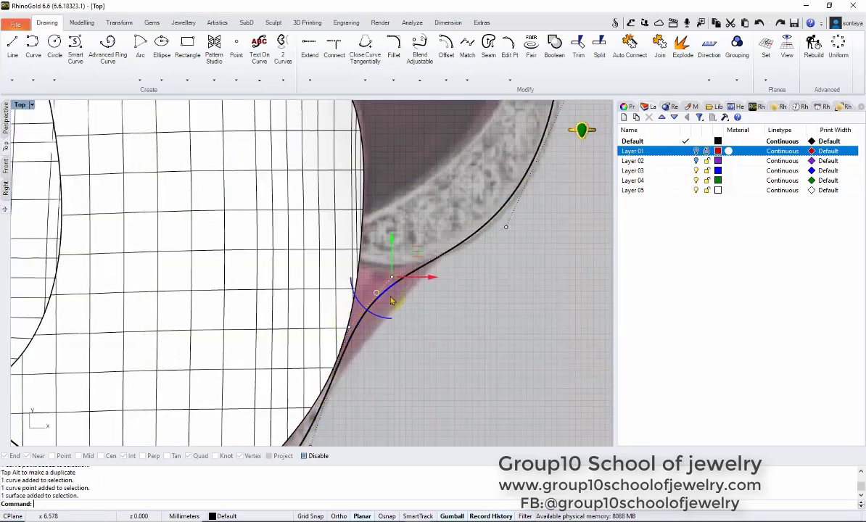
scroll(390, 300, "up", 2)
left_click(350, 323)
scroll(471, 209, "down", 5)
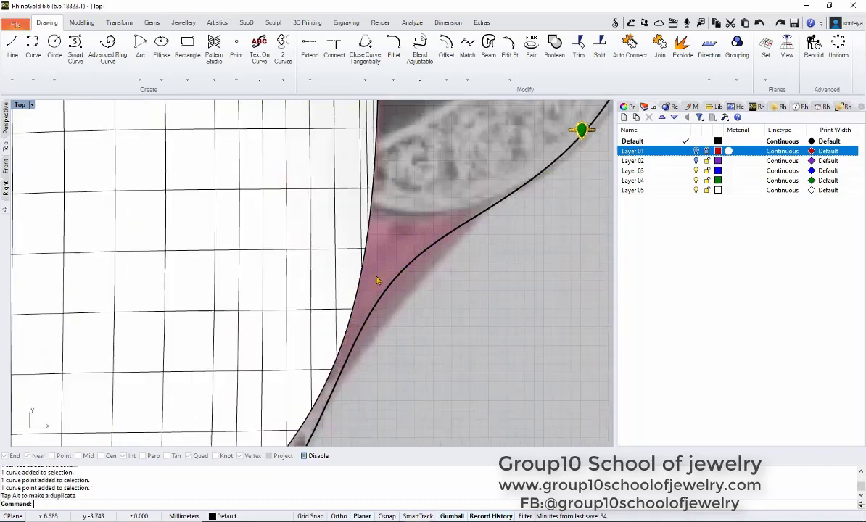
left_click(341, 305)
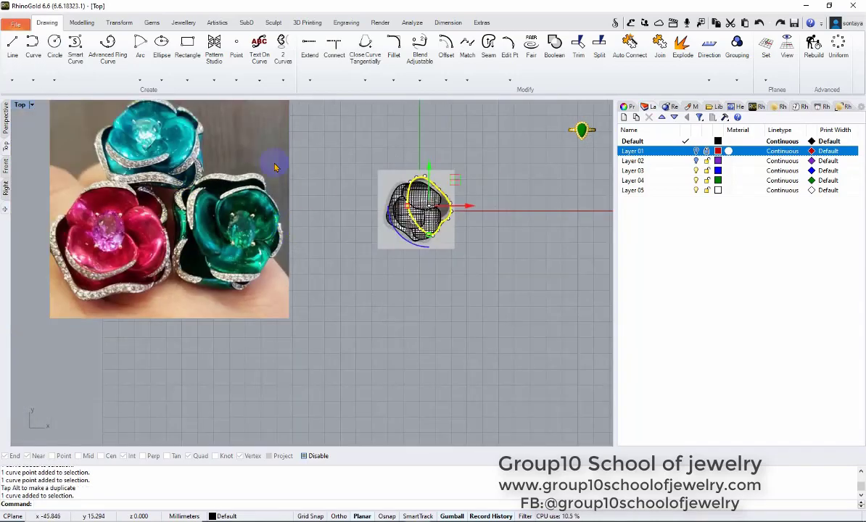
scroll(283, 303, "up", 3)
- Draw a new closed interpolated petal curve near the bottom centre
left_click(33, 48)
left_click(287, 291)
left_click(312, 352)
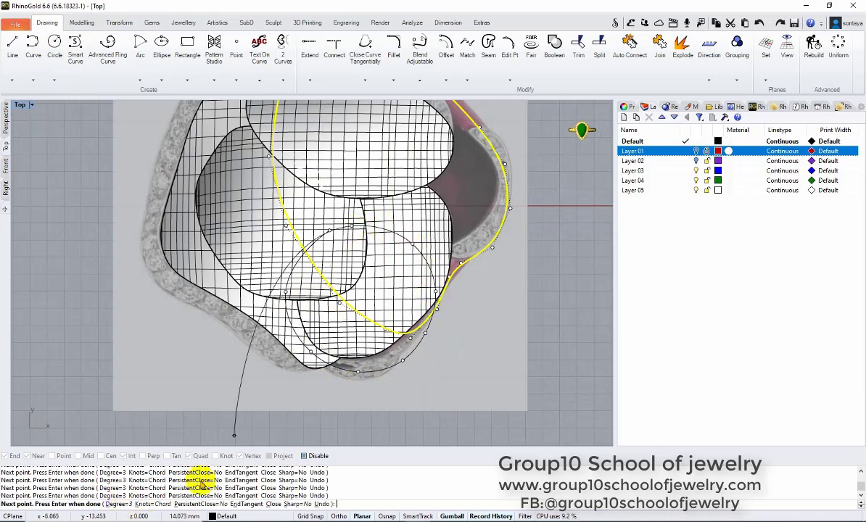
scroll(410, 267, "up", 2)
left_click(383, 217)
scroll(327, 260, "down", 3)
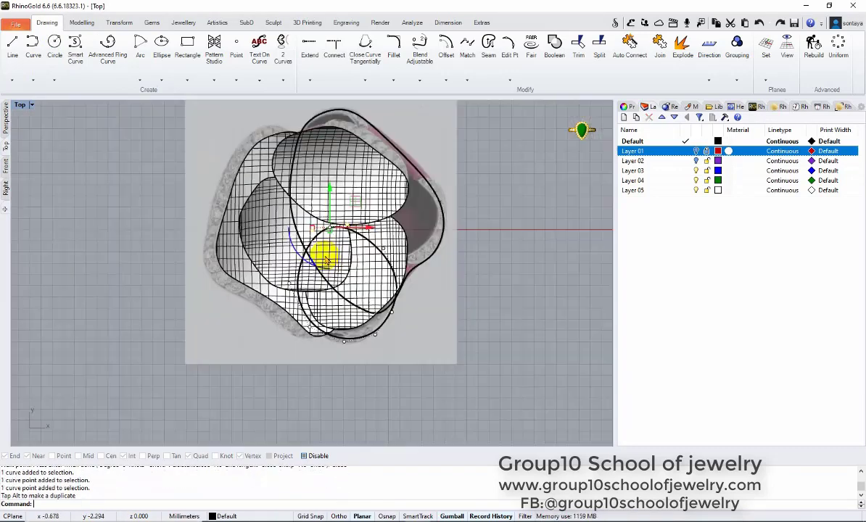
scroll(240, 65, "down", 1)
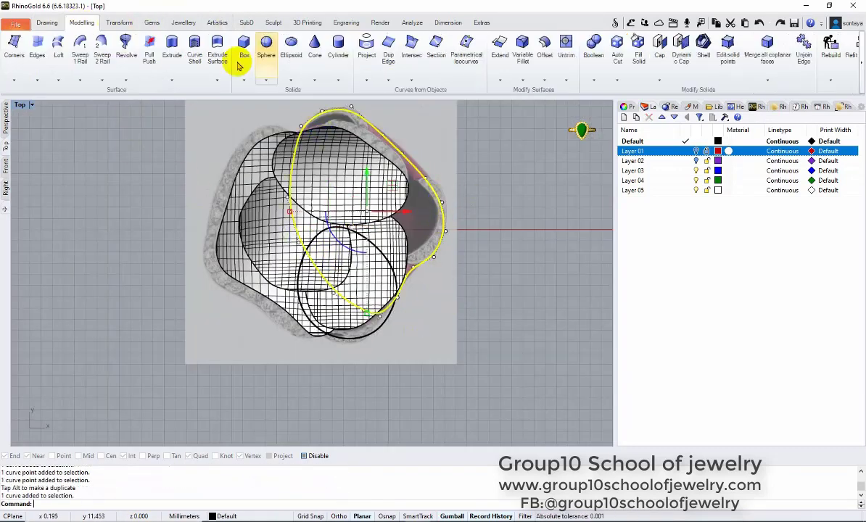
- Build a patch surface from the bottom-centre petal curve and delete the curve
left_click(113, 24)
scroll(72, 66, "up", 1)
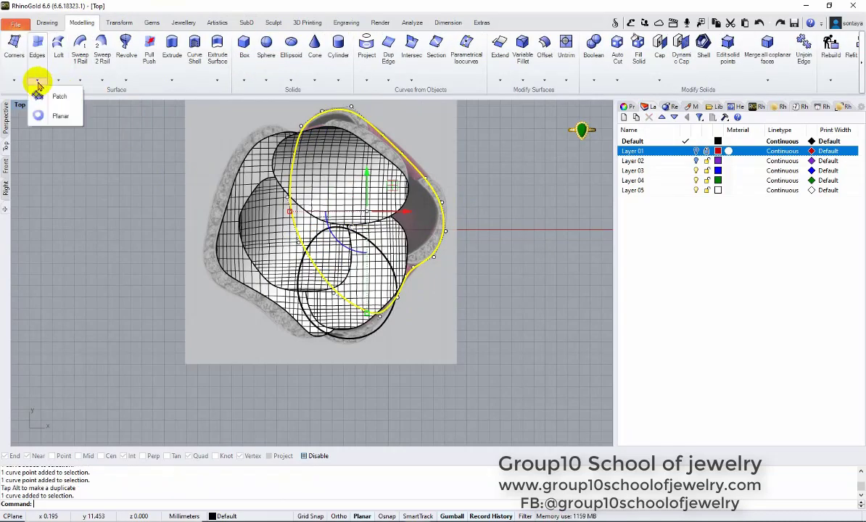
left_click(40, 96)
key("Return")
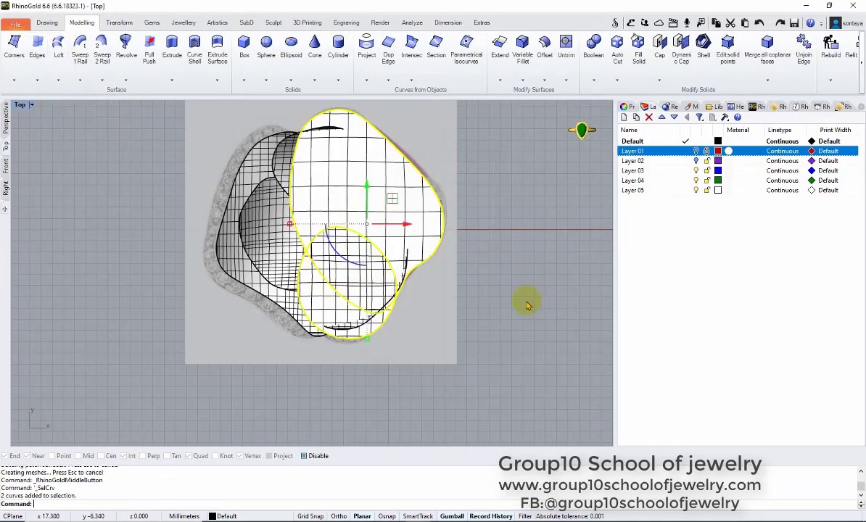
key("Delete")
- Start a default cage edit on the new patch surface in the perspective view
left_click(6, 119)
left_click(345, 224)
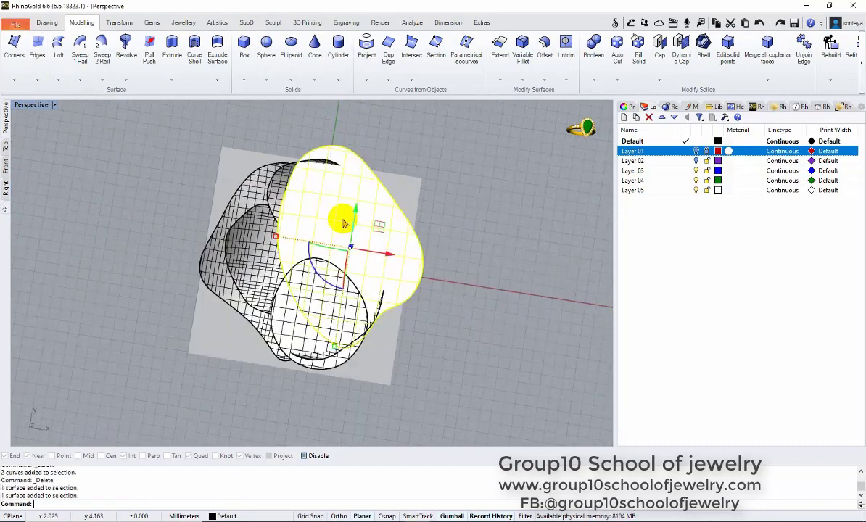
key("Escape")
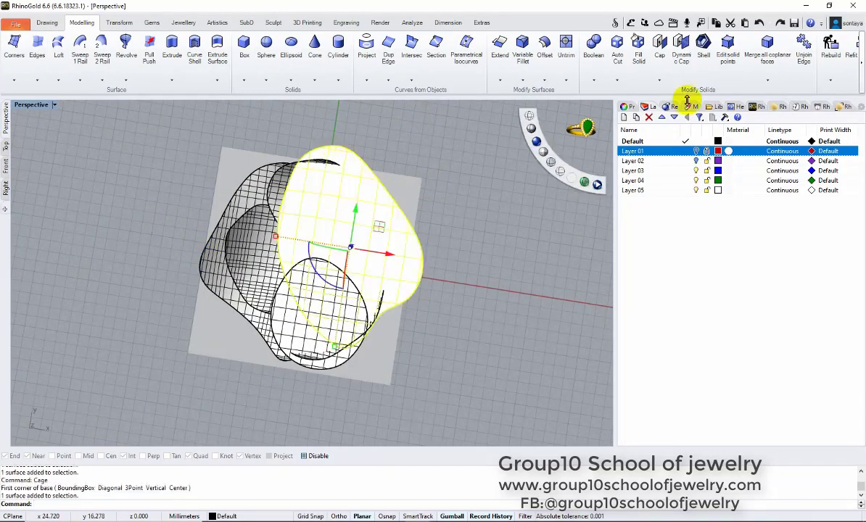
left_click(120, 22)
left_click(643, 47)
key("Return")
key("Return")
key("Return")
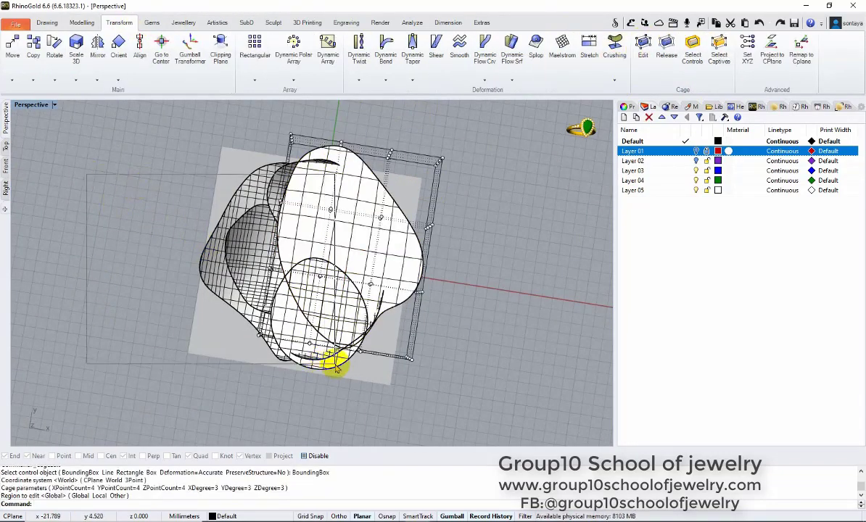
left_click(216, 229)
mouse_move(383, 360)
right_mouse_down()
mouse_move(326, 261)
mouse_move(255, 332)
mouse_move(199, 315)
mouse_move(373, 227)
mouse_move(294, 251)
mouse_move(184, 319)
mouse_move(172, 245)
mouse_move(251, 236)
mouse_move(387, 259)
mouse_move(372, 261)
mouse_move(465, 259)
mouse_move(441, 234)
mouse_move(319, 184)
mouse_move(464, 277)
mouse_move(329, 349)
right_mouse_up()
- Delete the old cage lattice, cage a petal surface afresh and select all cage points
left_click(173, 245)
left_click(441, 233)
key("Delete")
left_click(359, 210)
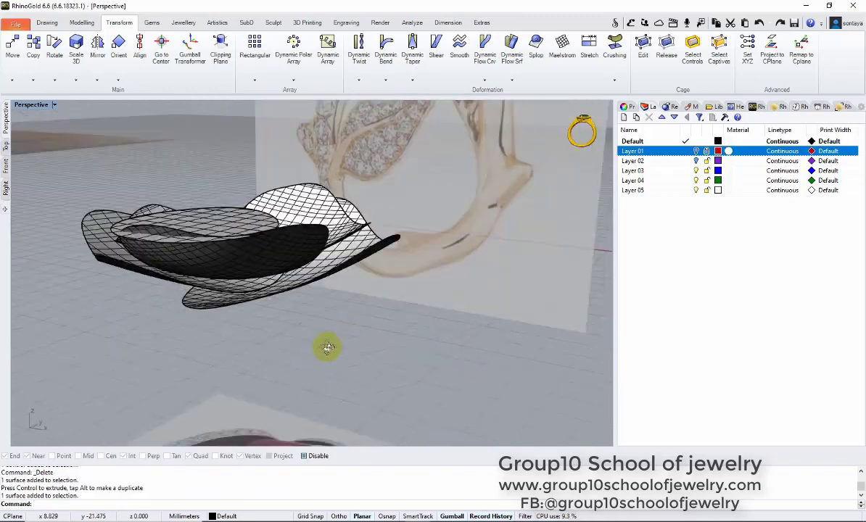
scroll(329, 348, "up", 3)
left_click(290, 265)
scroll(290, 265, "up", 2)
key("Return")
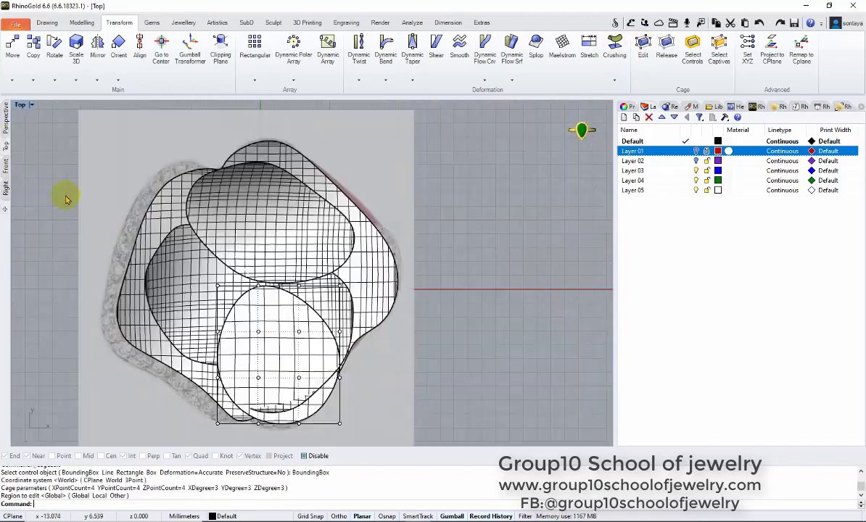
left_click_drag(307, 394, 210, 279)
- Delete the cage, then try rotating a petal surface and undo it
key("ctrl+F4")
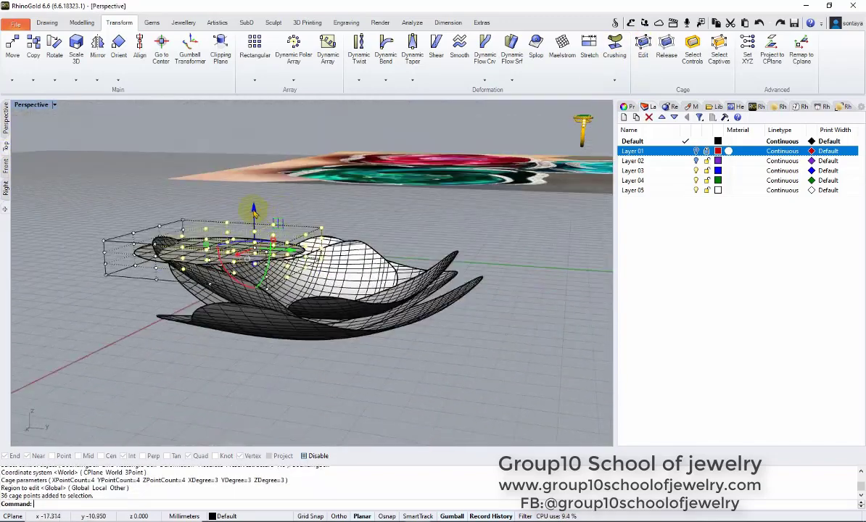
right_click_drag(228, 185, 246, 215)
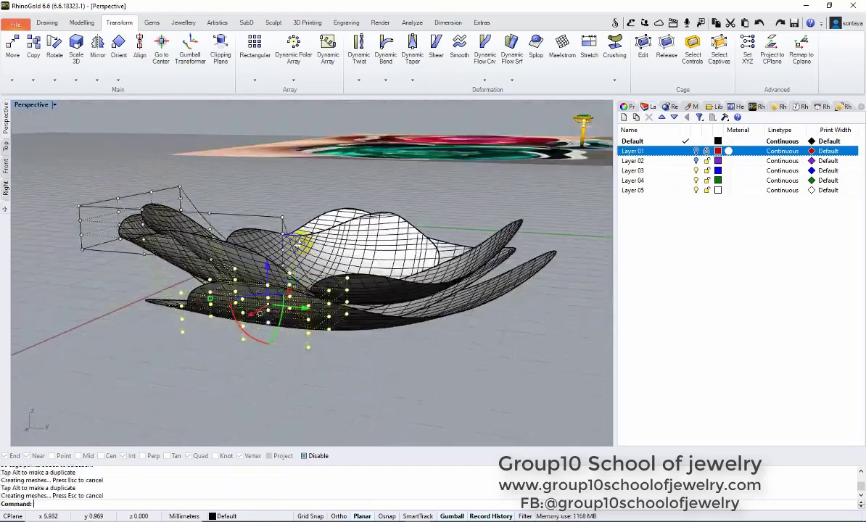
left_click(287, 265)
key("Delete")
right_click_drag(286, 265, 290, 309)
left_click(419, 362)
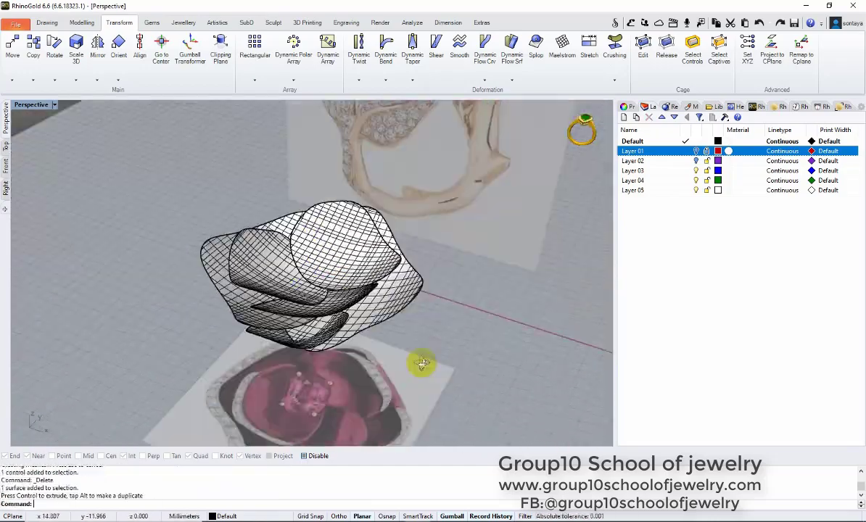
mouse_move(419, 361)
right_mouse_down()
mouse_move(506, 253)
mouse_move(379, 350)
right_mouse_up()
left_click(379, 349)
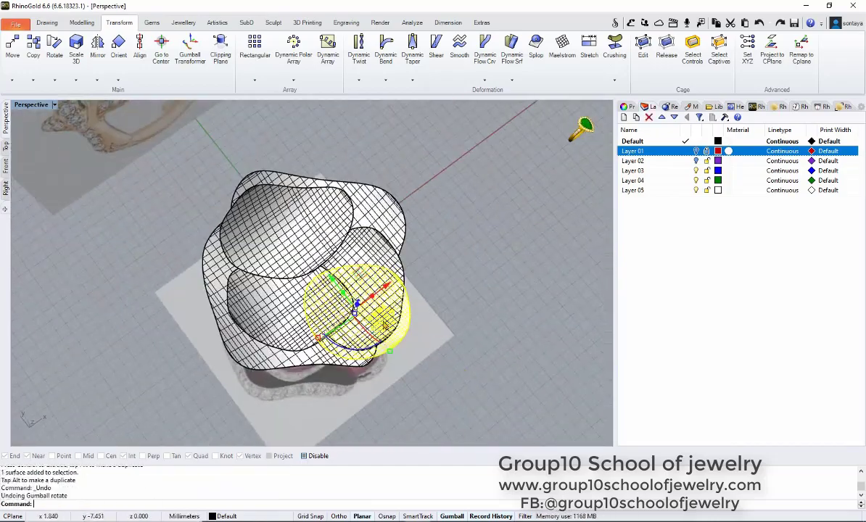
left_click_drag(366, 312, 349, 345)
key("ctrl+z")
- Orbit to a lower side angle and select other petal surfaces to inspect them
mouse_move(368, 302)
right_mouse_down()
mouse_move(306, 347)
mouse_move(445, 340)
right_mouse_up()
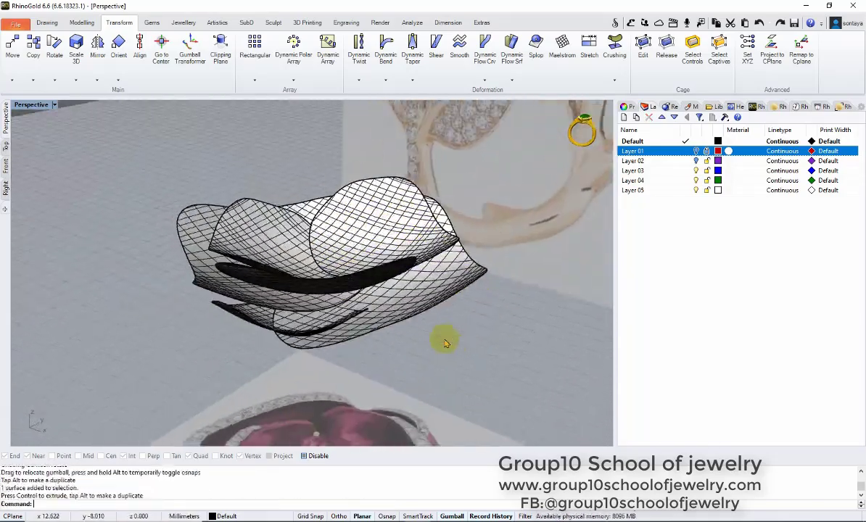
left_click(250, 313)
right_click_drag(250, 319, 252, 339)
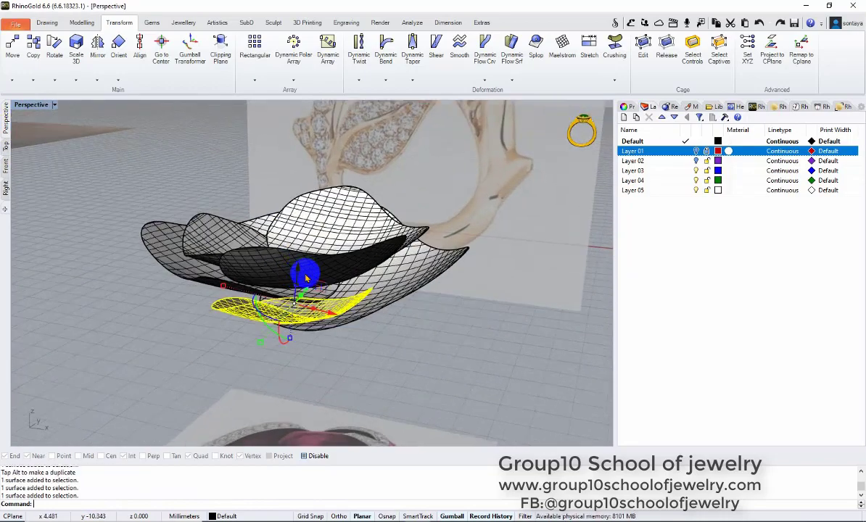
left_click(275, 229)
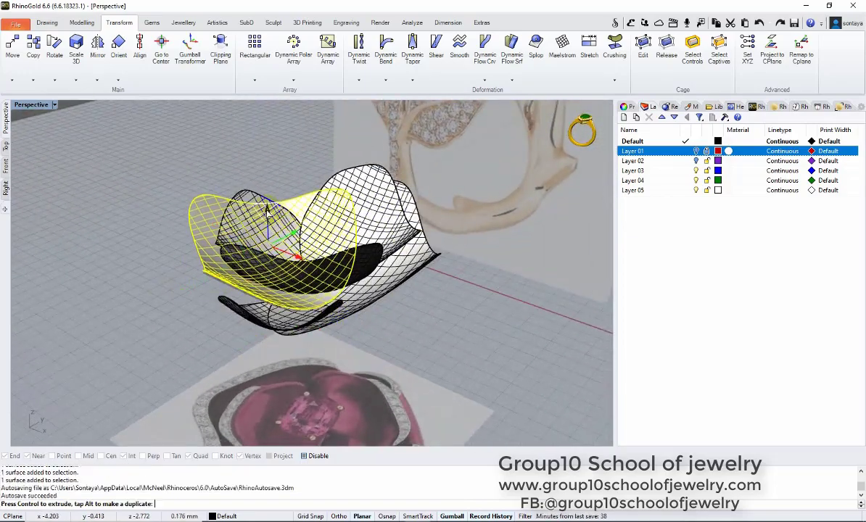
right_click_drag(288, 279, 304, 259)
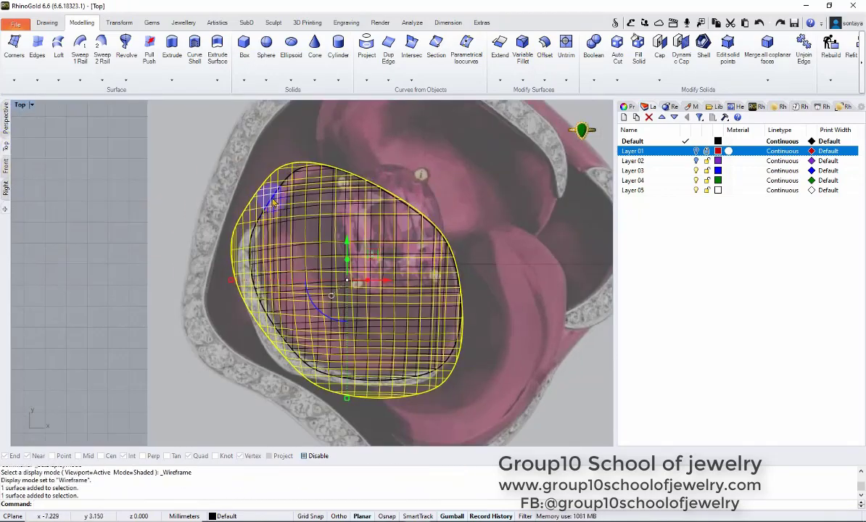
- Stretch the inner petal in one direction with Scale1D to match the reference outline
left_click(119, 23)
left_click(76, 79)
left_click(102, 116)
left_click(348, 280)
left_click(450, 378)
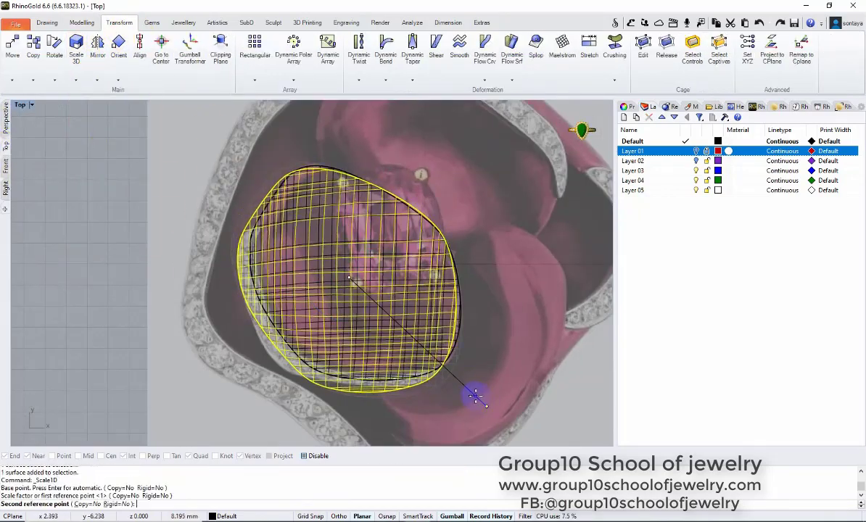
left_click(210, 254)
- Put a bounding-box control cage around the inner petal with default settings
left_click(338, 286)
left_click(477, 385)
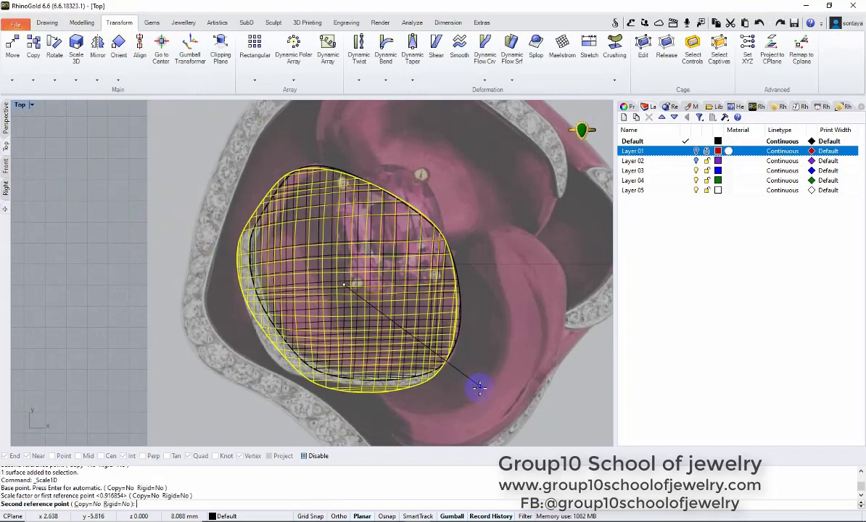
left_click(276, 249)
right_click(116, 304)
left_click(257, 215)
- Drag the left and lower cage points to bend the petal edge to the outline
left_click(344, 136)
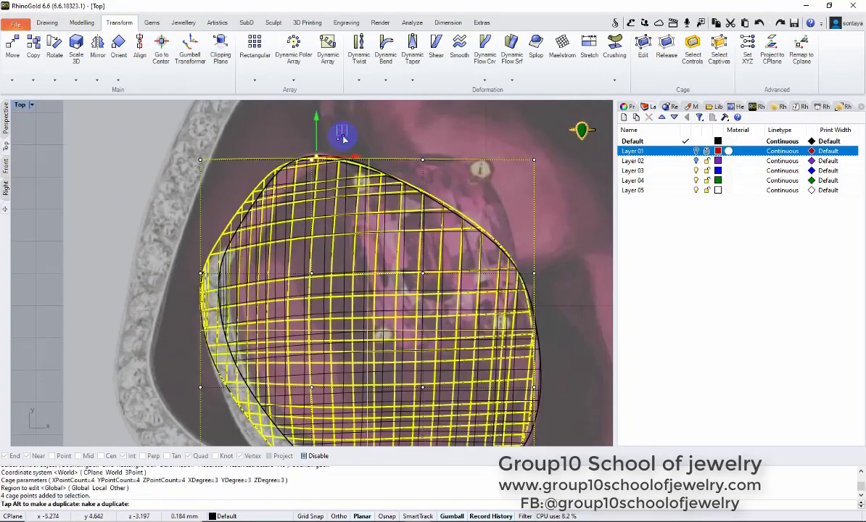
left_click(267, 201)
left_click_drag(502, 263, 469, 287)
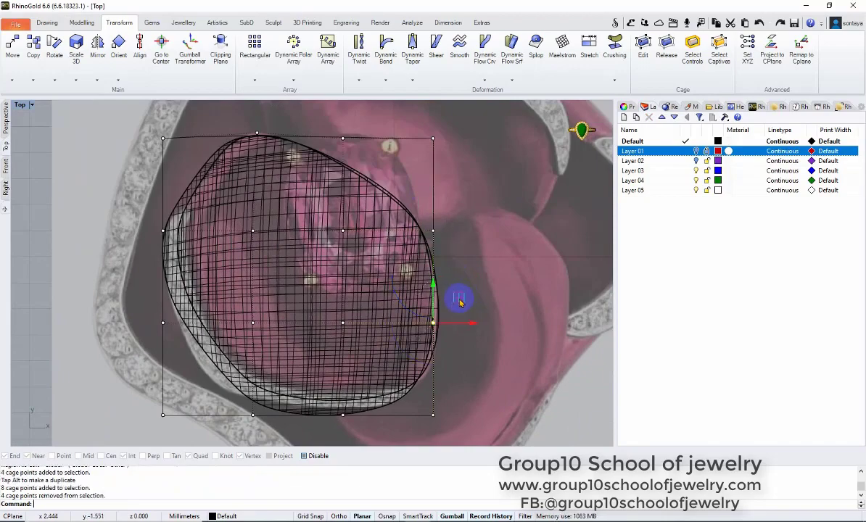
scroll(435, 363, "up", 2)
left_click(181, 283, "shift")
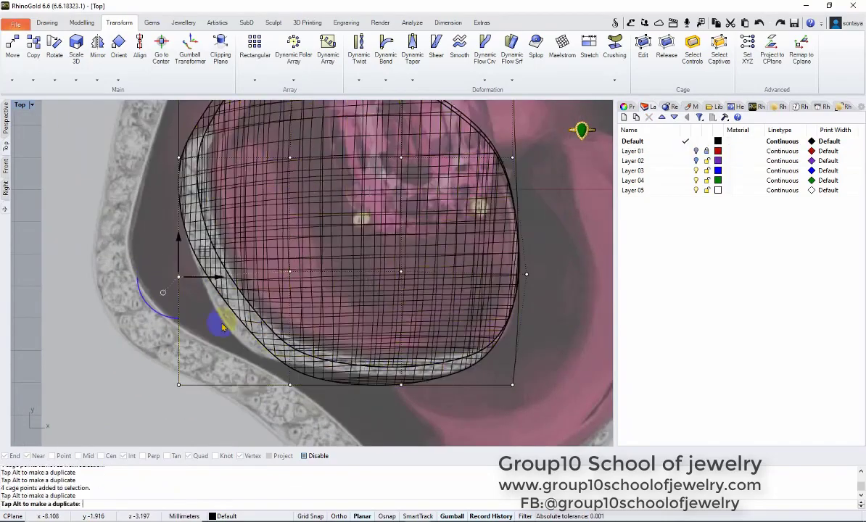
left_click_drag(214, 361, 197, 405)
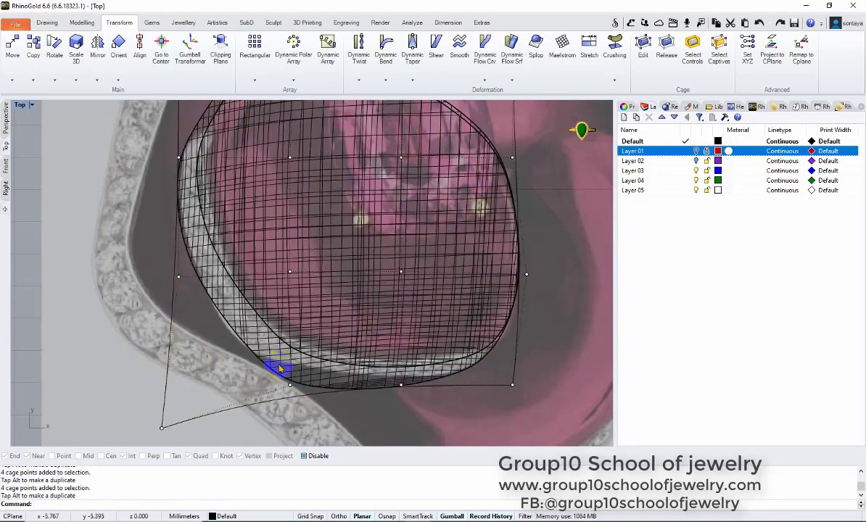
left_click_drag(315, 369, 412, 394)
left_click_drag(388, 285, 357, 410)
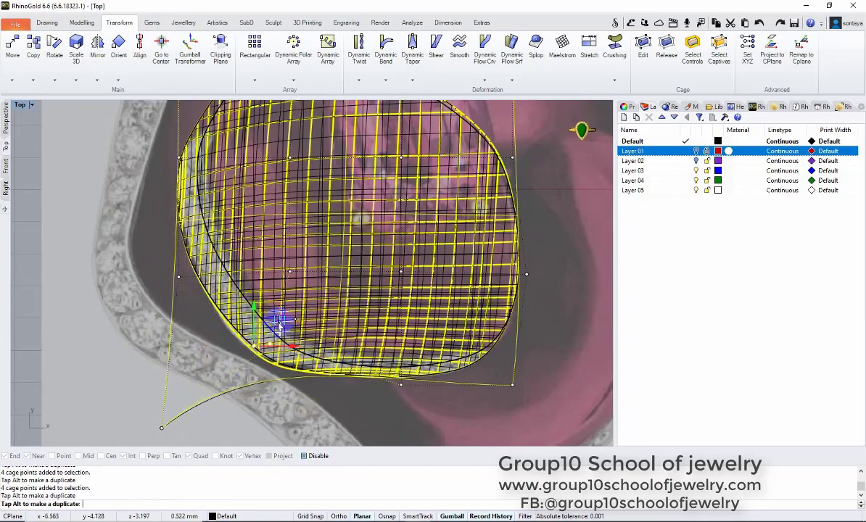
left_click(178, 232)
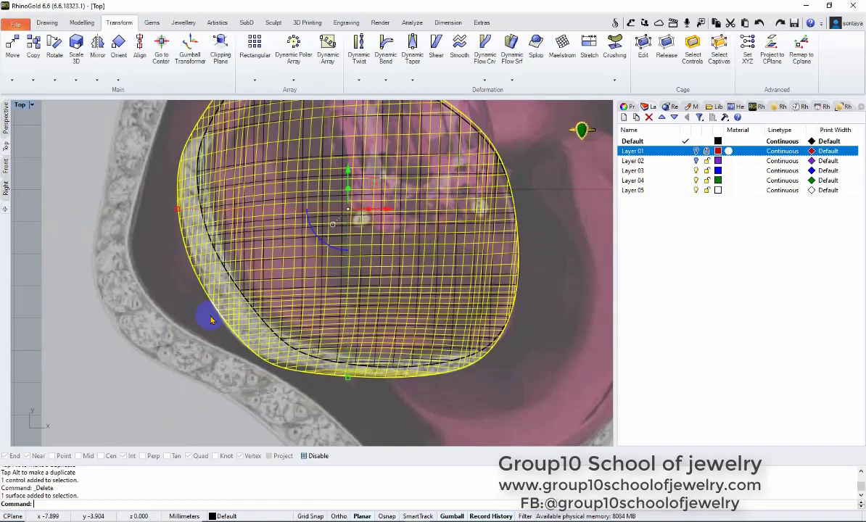
- Start a Blend Surface between the inner petal edge and the outer petal edge
key("ctrl+F4")
mouse_move(305, 290)
right_mouse_down()
mouse_move(358, 277)
mouse_move(423, 154)
right_mouse_up()
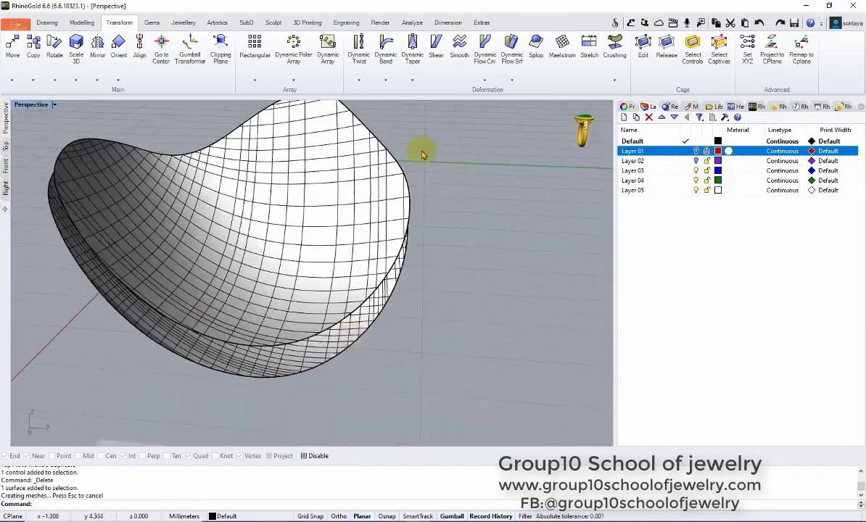
left_click(84, 26)
left_click(522, 80)
left_click(528, 170)
left_click(336, 266)
left_click(448, 276)
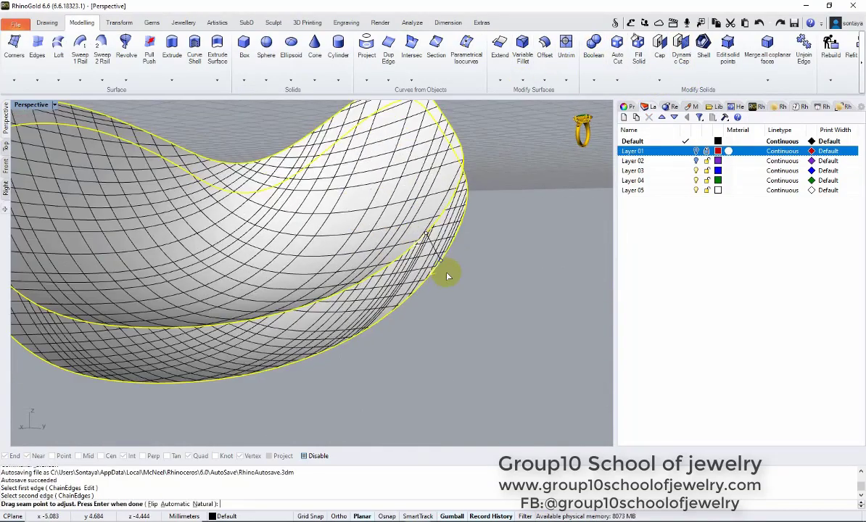
key("Return")
- Set both blend edges to tangency, bulge 0.369, and accept the blended rim
right_click_drag(280, 276, 319, 283)
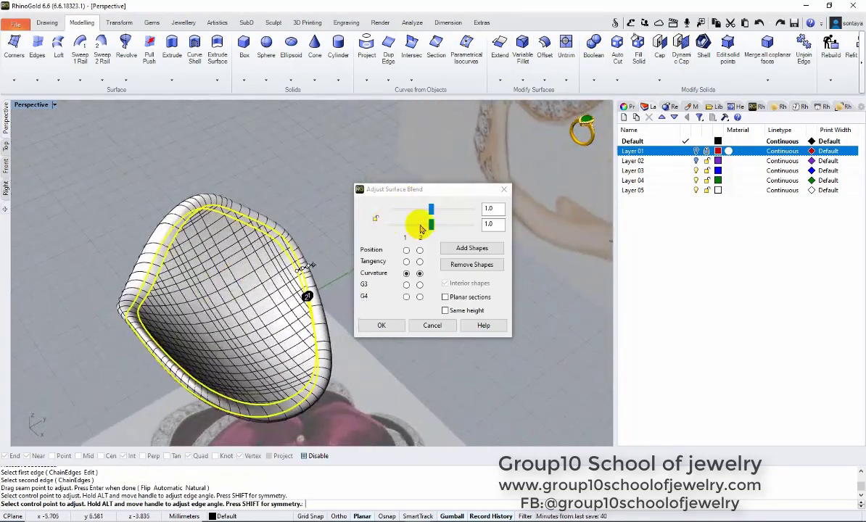
left_click_drag(421, 230, 403, 209)
left_click(419, 261)
left_click(406, 262)
mouse_move(341, 276)
right_mouse_down()
mouse_move(181, 296)
mouse_move(319, 287)
mouse_move(257, 200)
mouse_move(396, 209)
mouse_move(289, 169)
right_mouse_up()
key("Return")
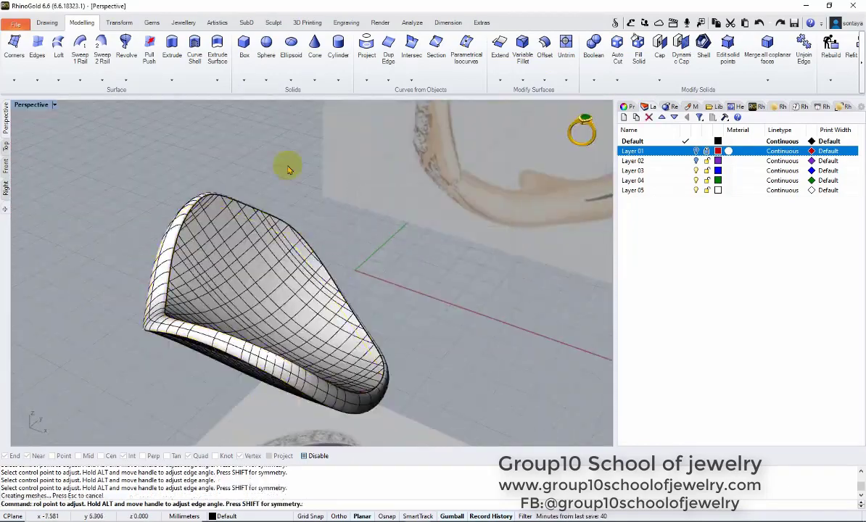
mouse_move(190, 206)
right_mouse_down()
mouse_move(367, 247)
mouse_move(551, 145)
right_mouse_up()
- Review the blended petal in rendered and shaded top views, then begin offsetting its surface
key("ctrl+a")
key("Escape")
key("ctrl+alt+r")
key("ctrl+alt+s")
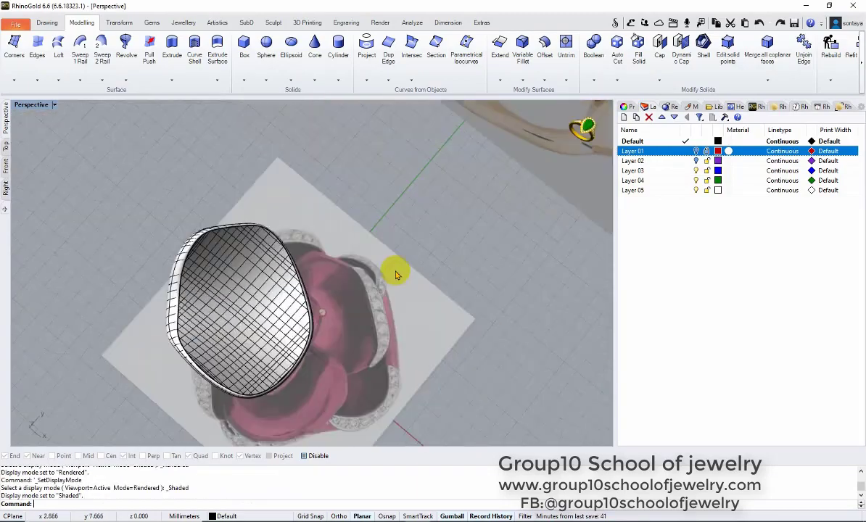
key("ctrl+F1")
key("ctrl+alt+r")
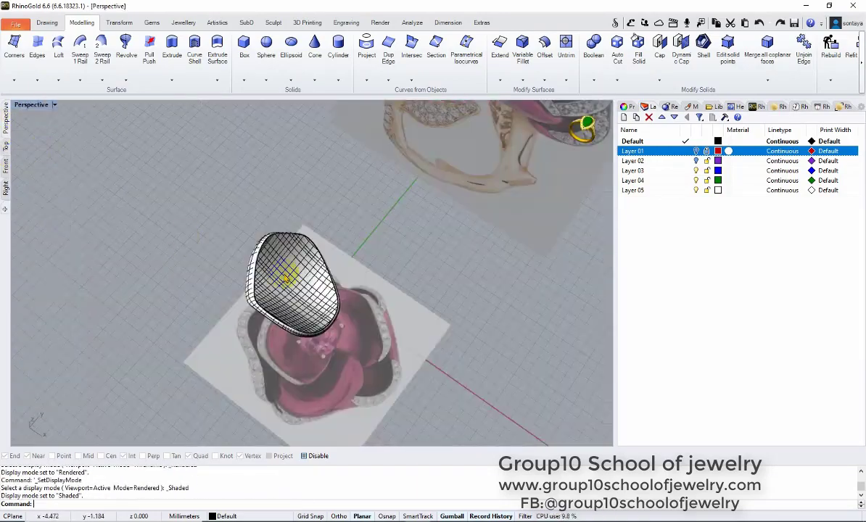
left_click(538, 70)
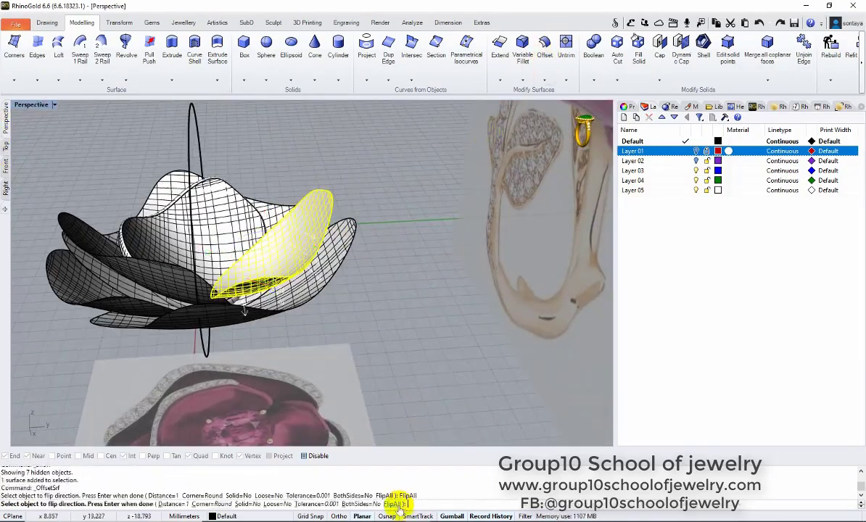
right_click_drag(446, 308, 387, 284)
- Finish the petal offset, hide everything else, and select it in wireframe Top view
key("ctrl+i")
key("ctrl+h")
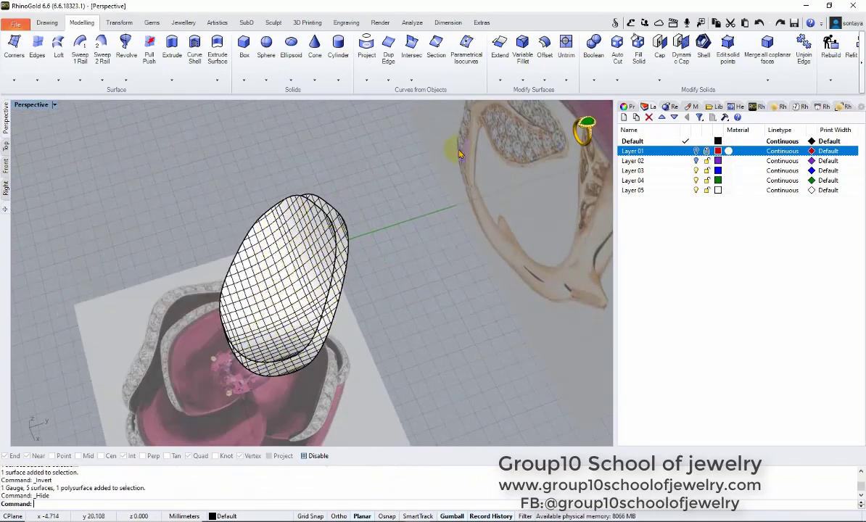
key("ctrl+F1")
key("ctrl+alt+w")
scroll(265, 191, "up", 2)
left_click(266, 192)
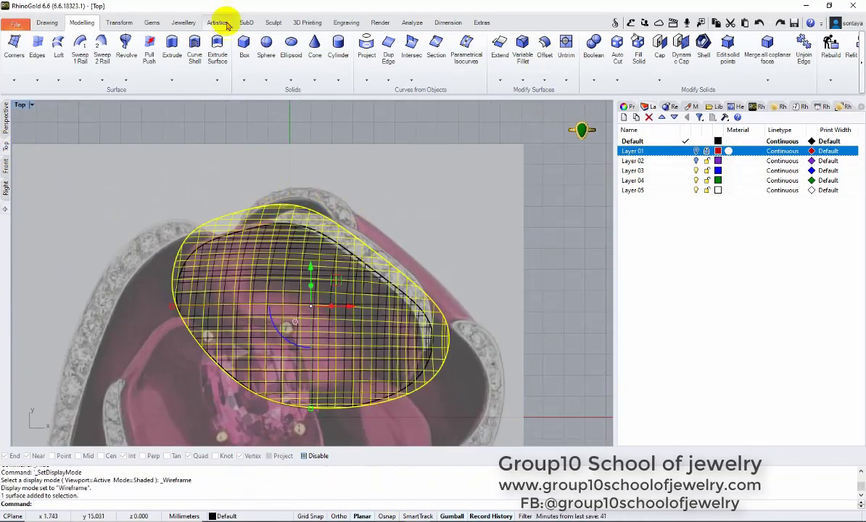
- Widen the offset petal in one direction with Scale1D
left_click(119, 23)
left_click(75, 47)
left_click(77, 88)
left_click(300, 309)
left_click(427, 283)
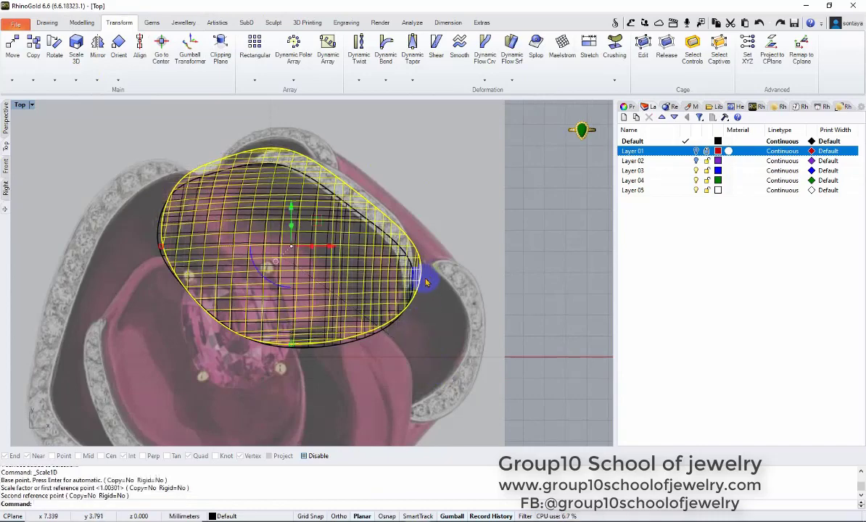
- Cage-edit the offset petal, pulling the right-side cage points inward to reshape it
left_click(499, 150)
left_click(642, 48)
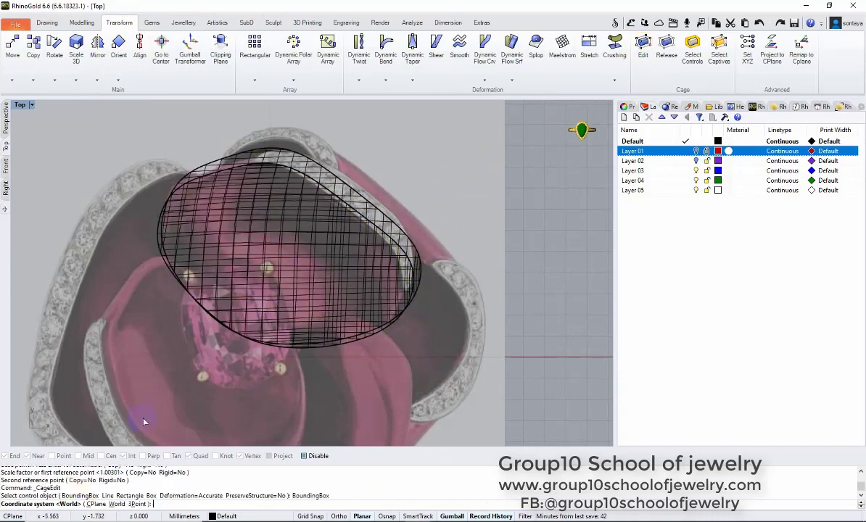
key("Return")
key("Return")
key("Return")
mouse_move(127, 140)
left_mouse_down()
mouse_move(196, 211)
mouse_move(303, 141)
left_mouse_up()
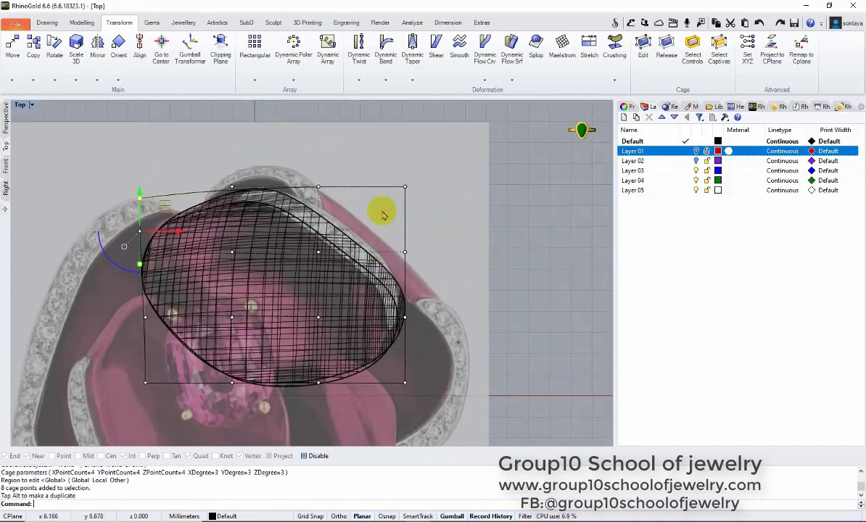
left_click_drag(392, 212, 443, 155)
scroll(344, 303, "up", 3)
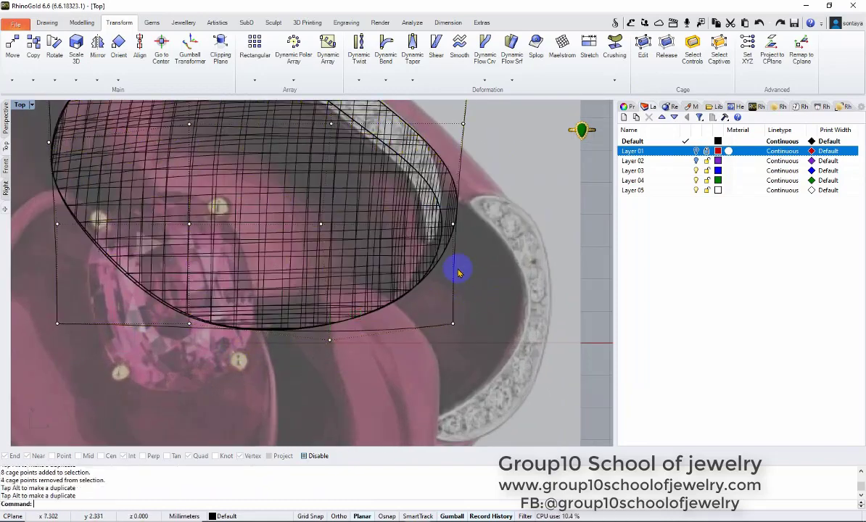
scroll(458, 267, "down", 3)
left_click_drag(487, 187, 509, 235)
right_click_drag(506, 252, 471, 310)
left_click(419, 230)
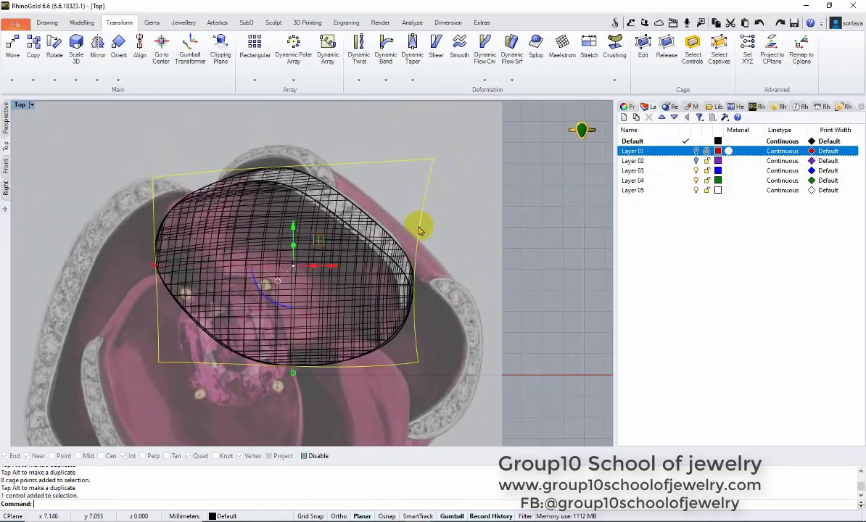
right_click_drag(135, 163, 433, 121)
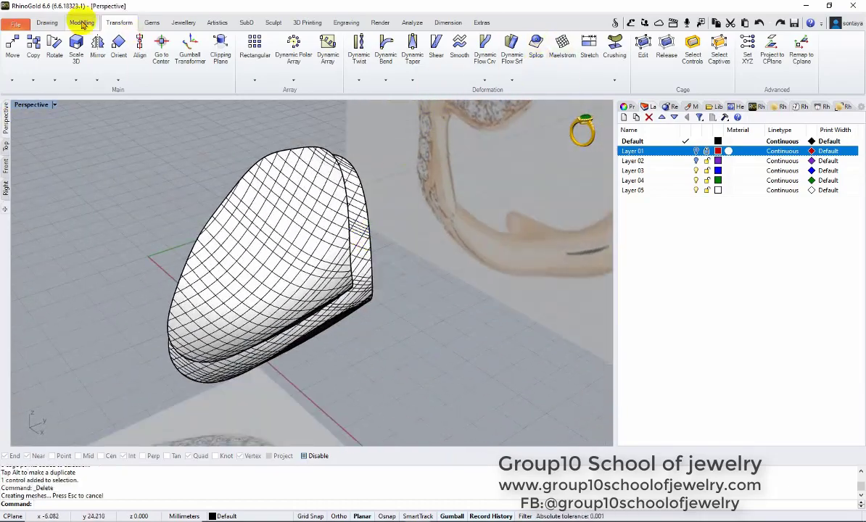
- Blend the two petal edges into a rim with bulge 0.435
left_click(82, 22)
left_click(523, 80)
left_click(541, 193)
left_click(357, 233)
left_click(286, 209)
right_click_drag(286, 209, 92, 242)
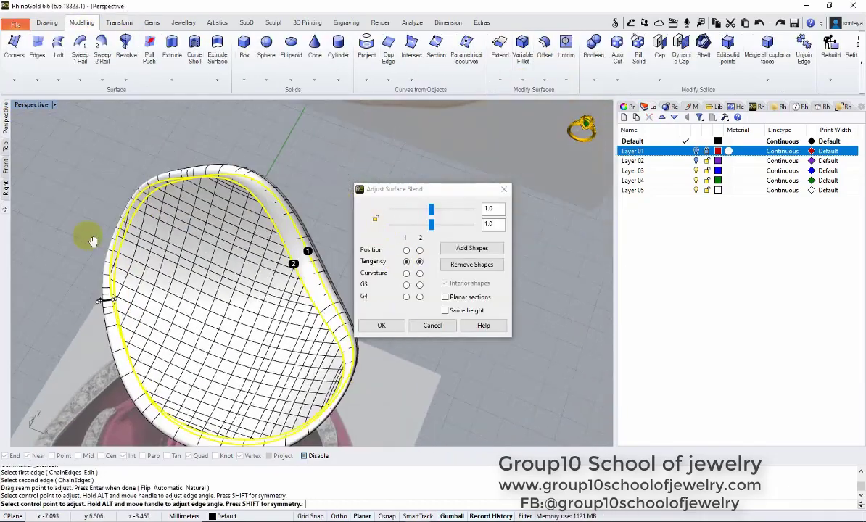
left_click_drag(431, 211, 408, 211)
left_click(6, 145)
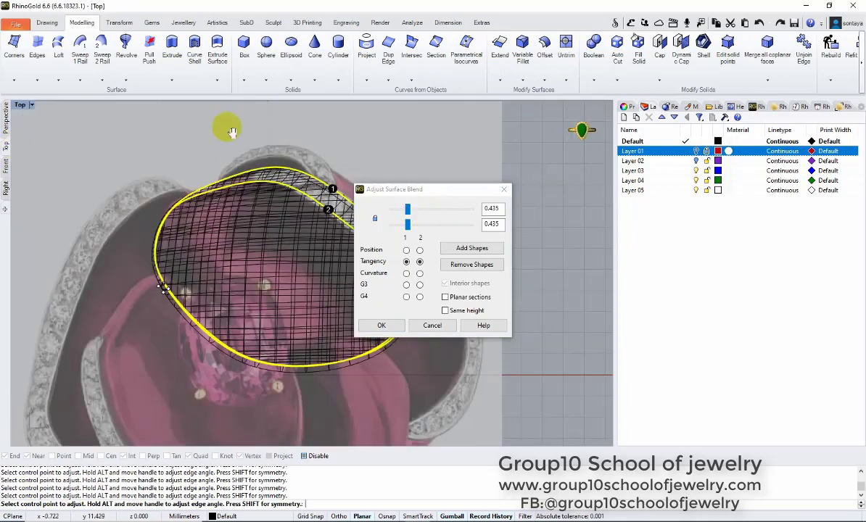
left_click(382, 325)
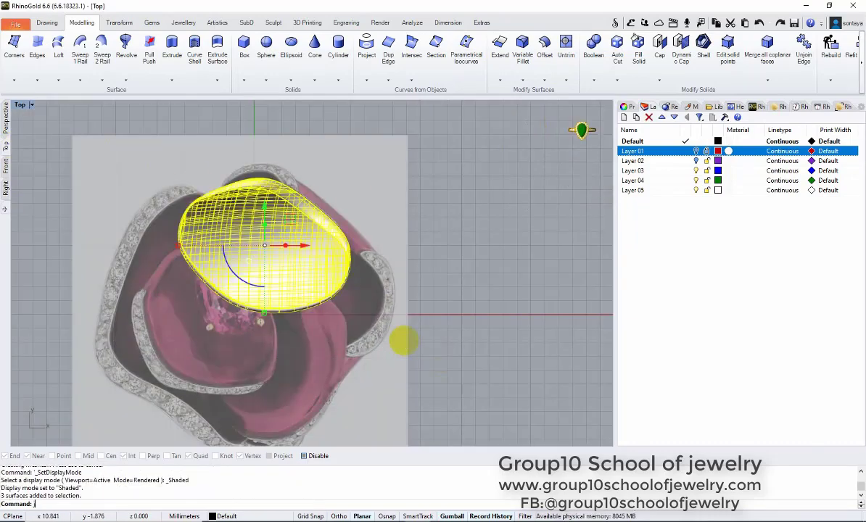
- Show the hidden objects again and offset the blended petal surface
left_click(309, 299)
left_click(561, 154)
left_click(426, 180)
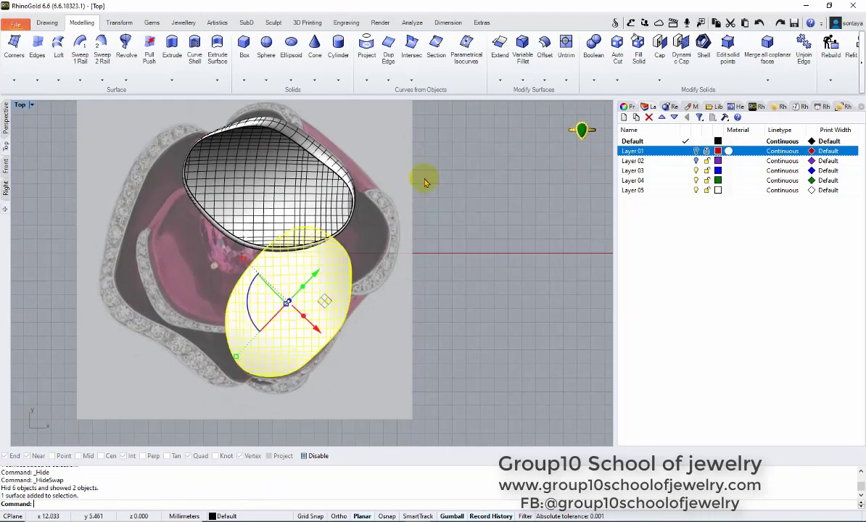
left_click(271, 199)
key("Return")
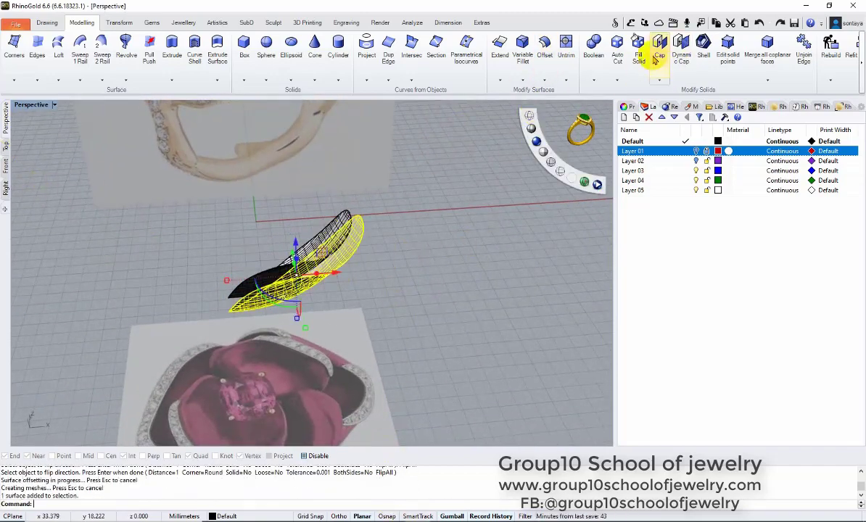
left_click(119, 22)
- Cage-edit the offset petal in wireframe Top view, stretching its top outward, then remove the cage
left_click(187, 48)
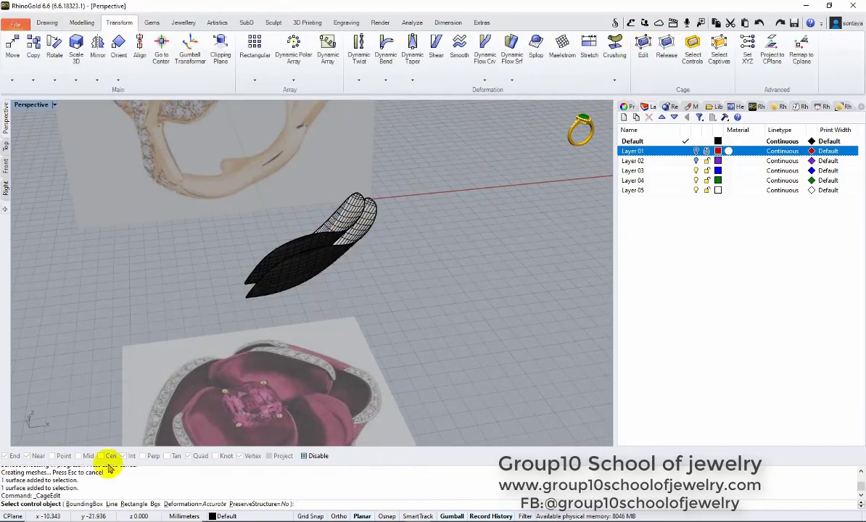
left_click(83, 504)
key("Return")
key("Return")
key("Return")
scroll(174, 309, "up", 5)
left_click_drag(188, 212, 508, 276)
scroll(32, 143, "up", 3)
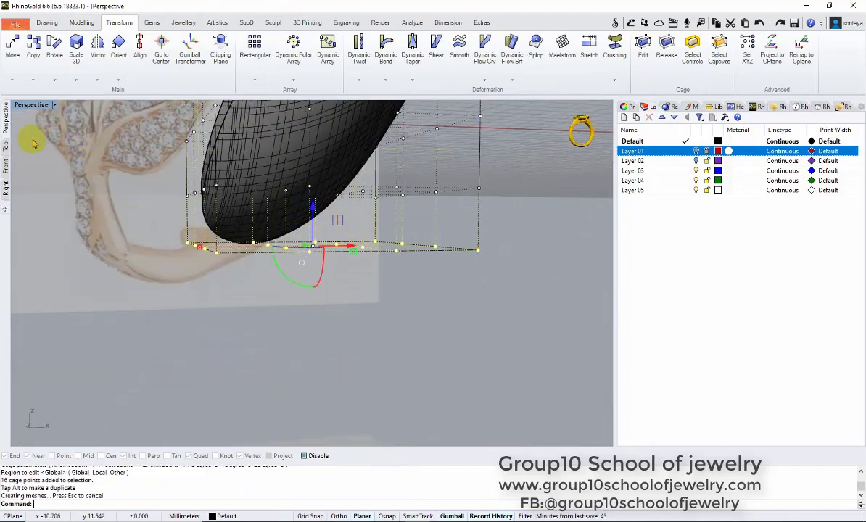
left_click(5, 145)
left_click(535, 110)
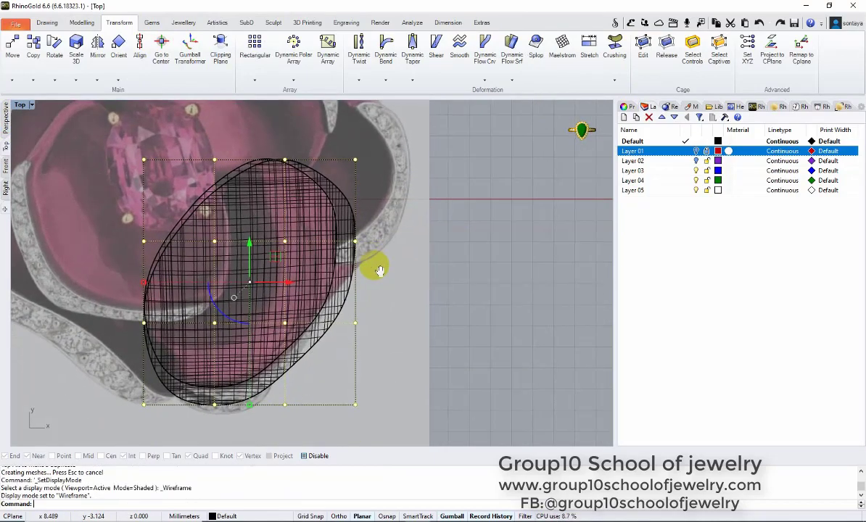
left_click_drag(247, 176, 368, 170)
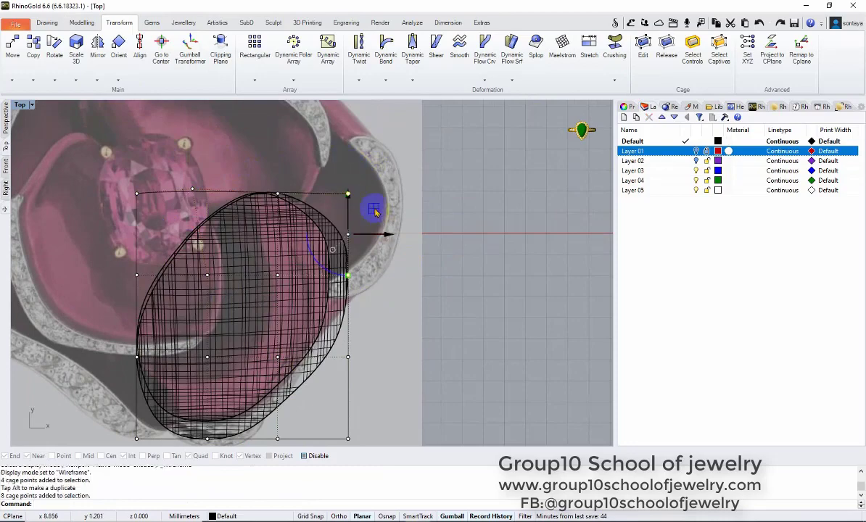
mouse_move(367, 265)
left_mouse_down()
mouse_move(310, 294)
mouse_move(381, 277)
left_mouse_up()
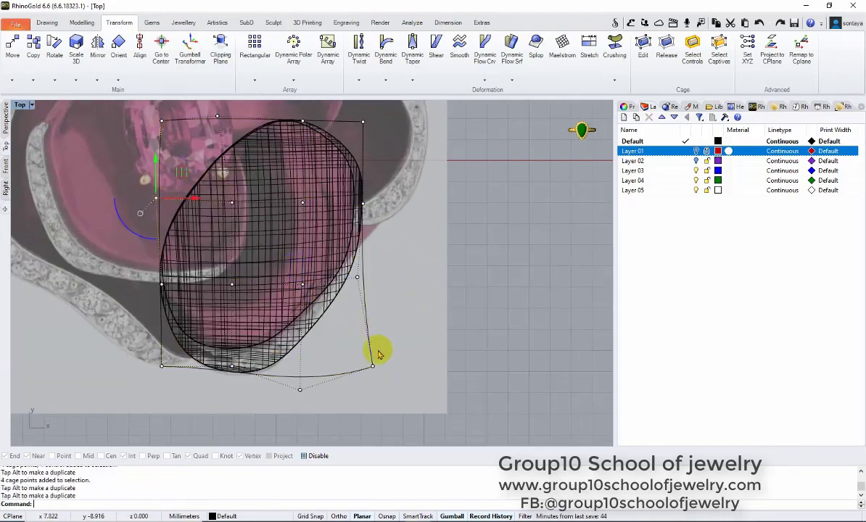
key("ctrl+F4")
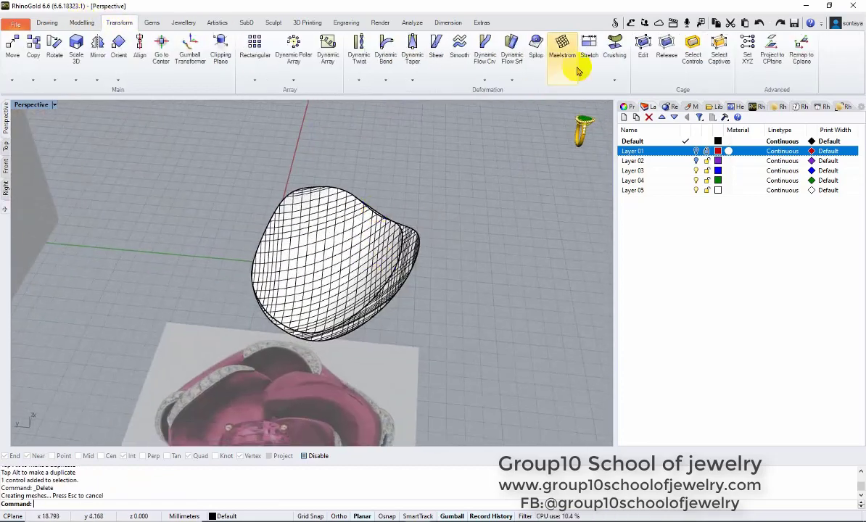
left_click(512, 49)
- Blend the outer and inner petal edges with bulge 0.321 and move the petal into place
left_click(82, 23)
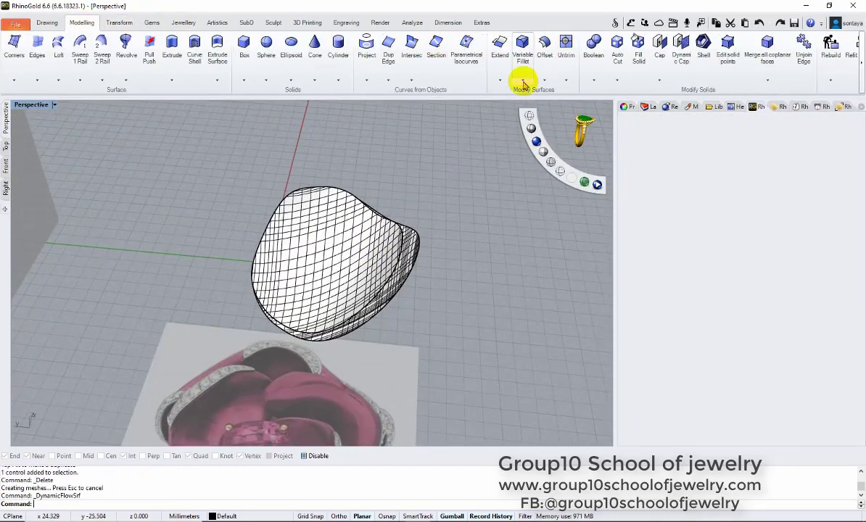
left_click(522, 79)
left_click(523, 170)
left_click(254, 276)
left_click(407, 232)
key("Return")
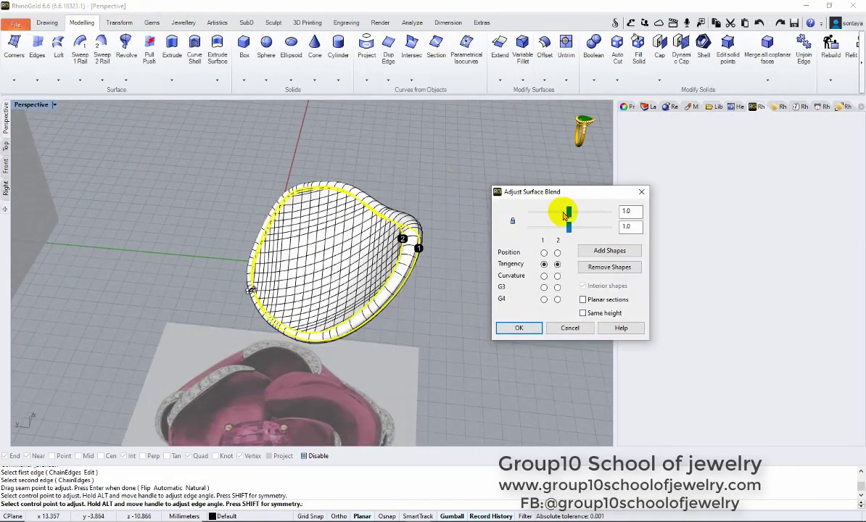
left_click_drag(568, 210, 533, 211)
left_click(520, 329)
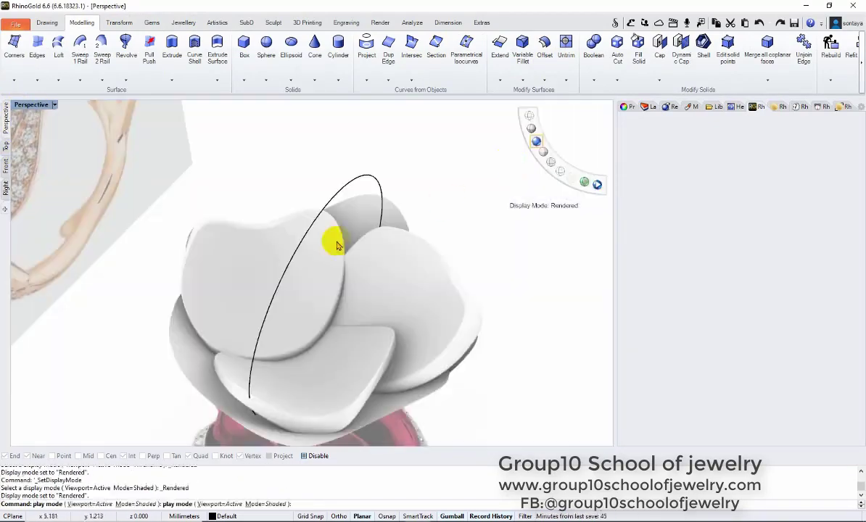
left_click(254, 192)
left_click_drag(254, 192, 348, 185)
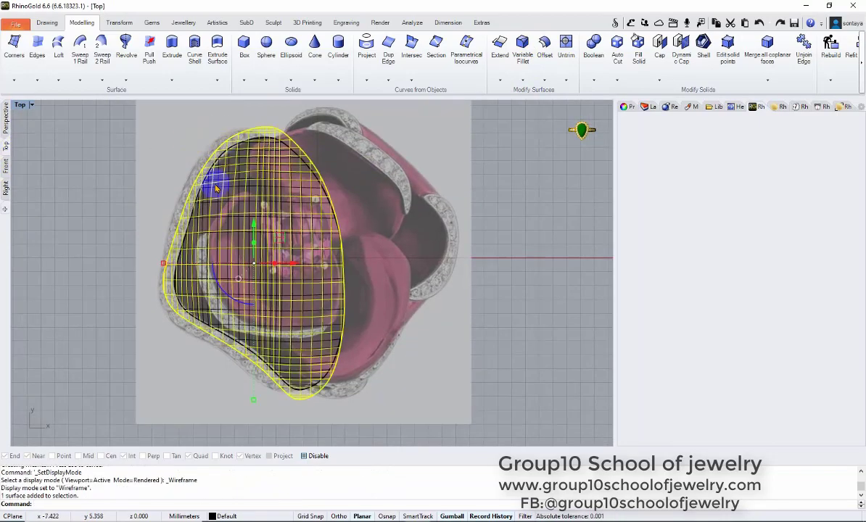
- Scale the copied petal in one direction and select all points of its control cage
left_click(120, 22)
left_click(77, 135)
left_click(303, 419)
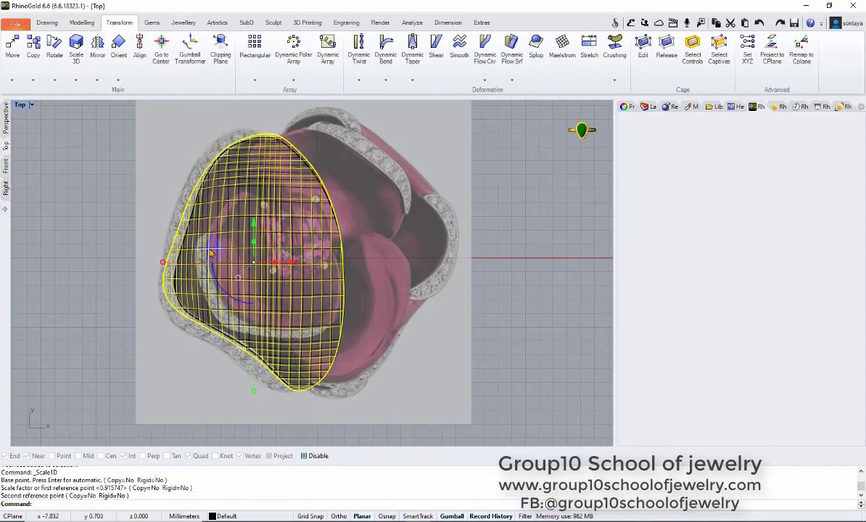
key("Return")
left_click_drag(93, 134, 406, 407)
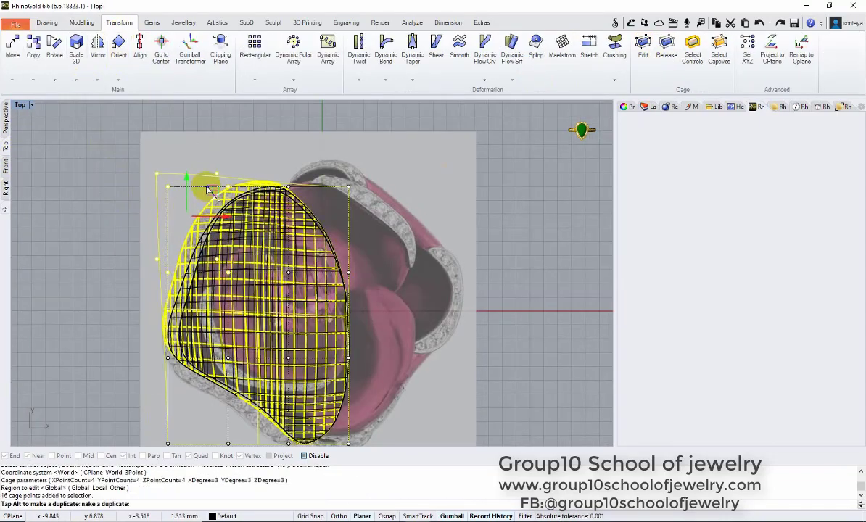
scroll(285, 289, "up", 2)
left_click_drag(162, 226, 232, 252)
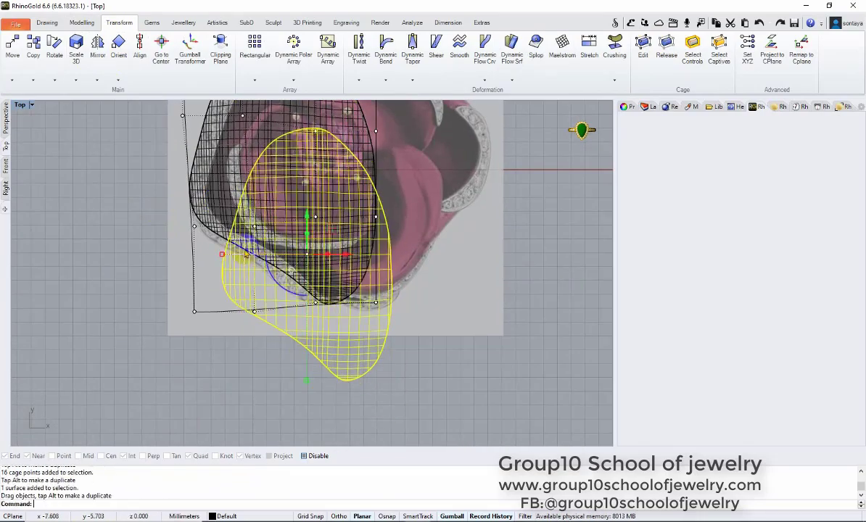
key("ctrl+z")
- Pull the lower cage points to reshape the petal, delete the cage, and refine the edge with a new cage
left_click_drag(372, 311, 267, 338)
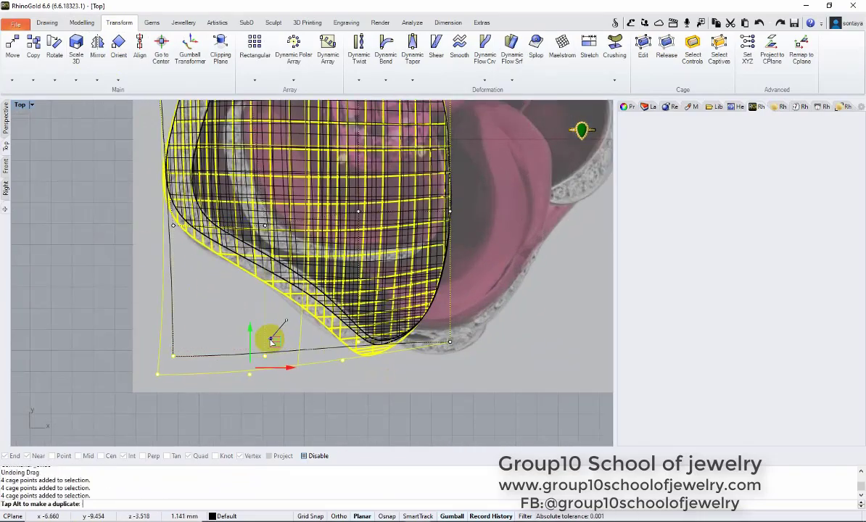
scroll(283, 297, "down", 3)
key("Delete")
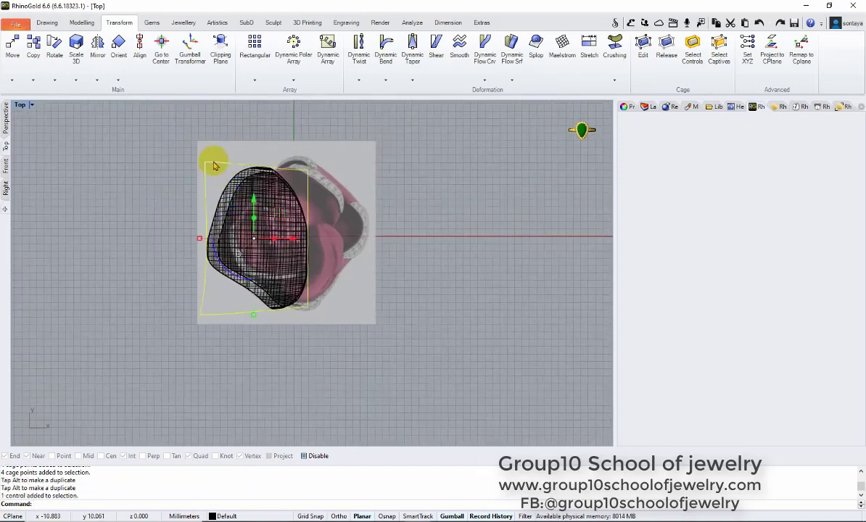
scroll(164, 145, "up", 3)
left_click(643, 47)
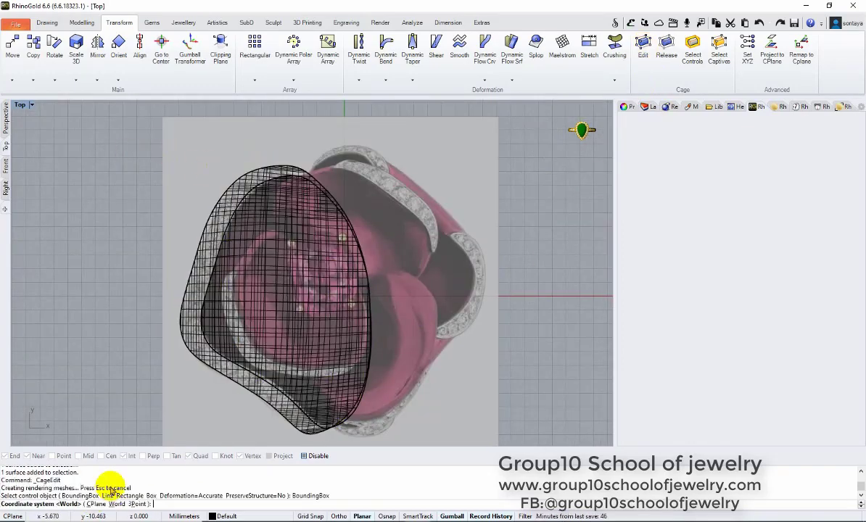
scroll(382, 372, "up", 2)
mouse_move(401, 345)
left_mouse_down()
mouse_move(393, 333)
mouse_move(395, 370)
left_mouse_up()
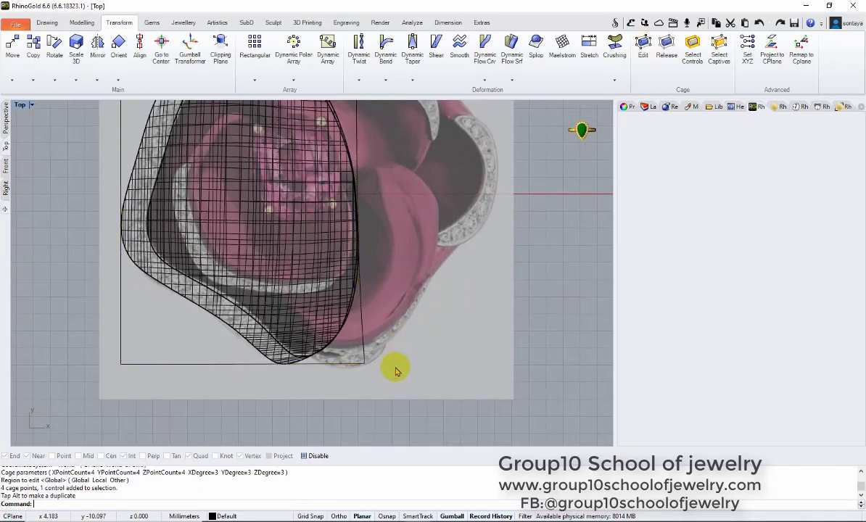
left_click(6, 116)
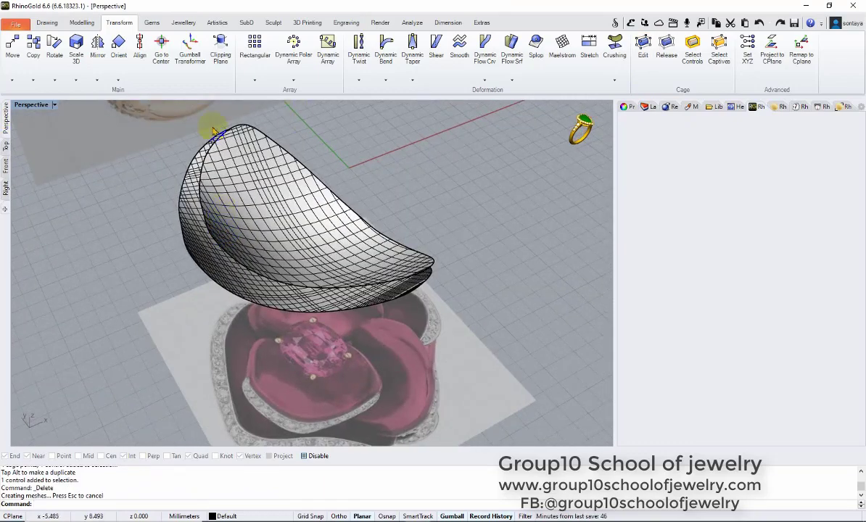
- Blend Surface between the outer and inner petal edges with a bulge of about 0.26
left_click(82, 22)
left_click(523, 80)
left_click(553, 155)
left_click(417, 279)
left_click(385, 275)
key("Return")
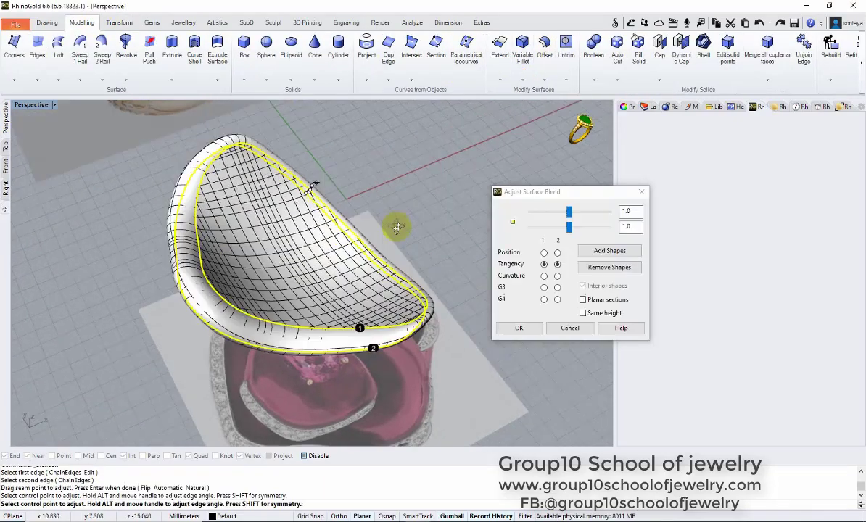
left_click_drag(569, 219, 530, 218)
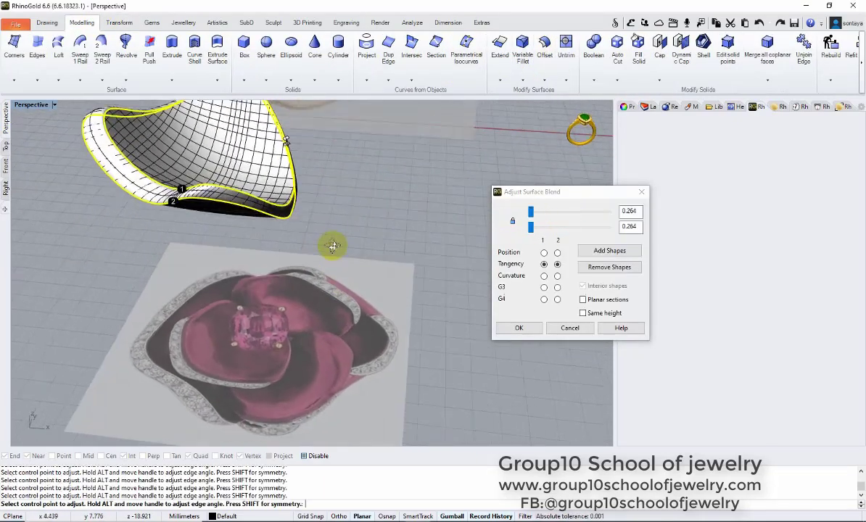
right_click_drag(333, 246, 210, 330)
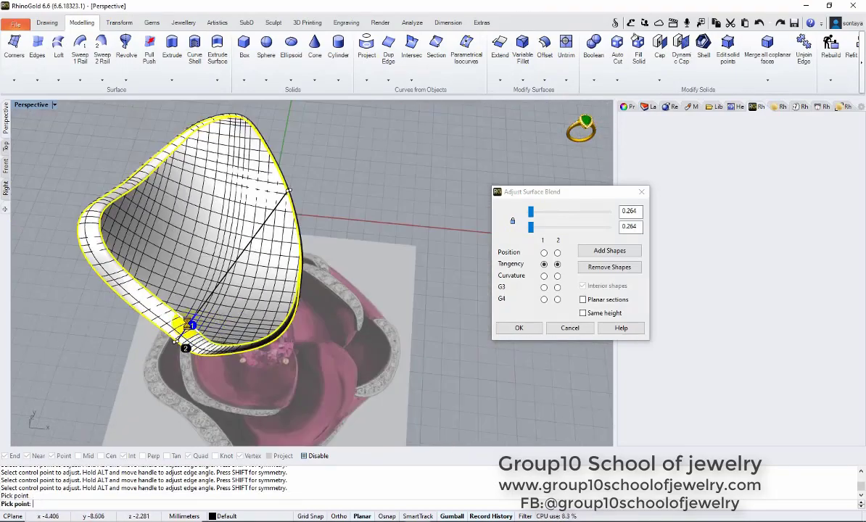
right_click(368, 304)
- Blend the second edge with bulge about 0.27, adding an interior shape section, and accept
left_click(282, 331)
key("Return")
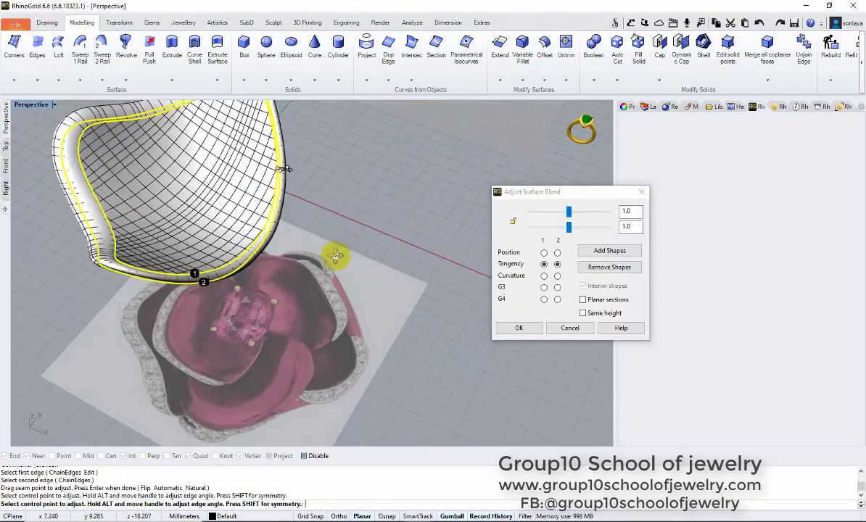
right_click_drag(392, 266, 290, 168)
left_click_drag(566, 228, 533, 212)
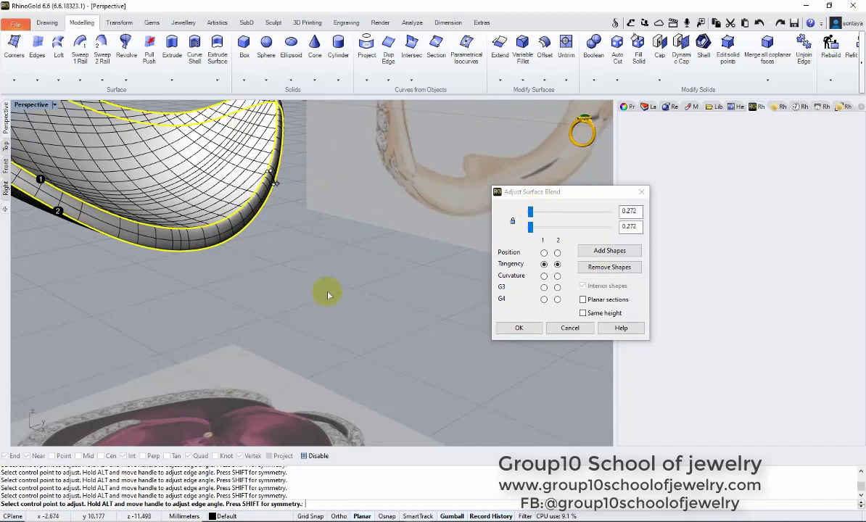
right_click_drag(328, 295, 435, 240)
left_click(609, 251)
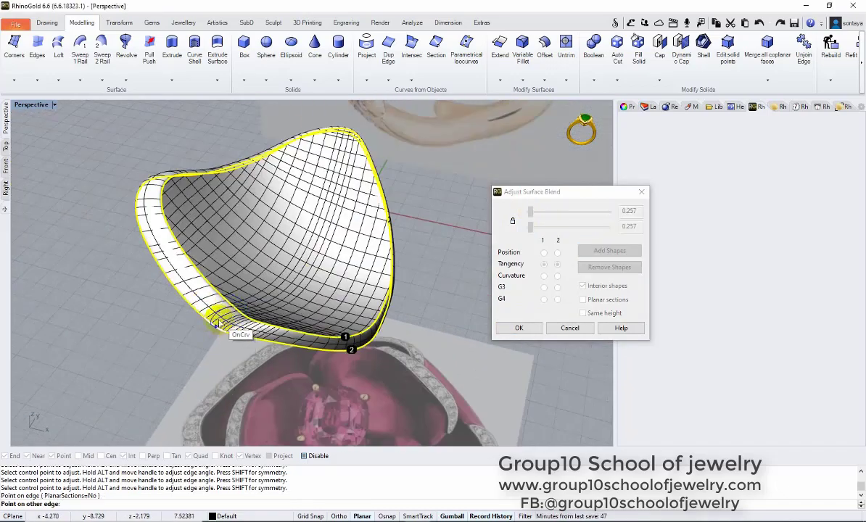
right_click_drag(216, 325, 399, 257)
left_click(519, 328)
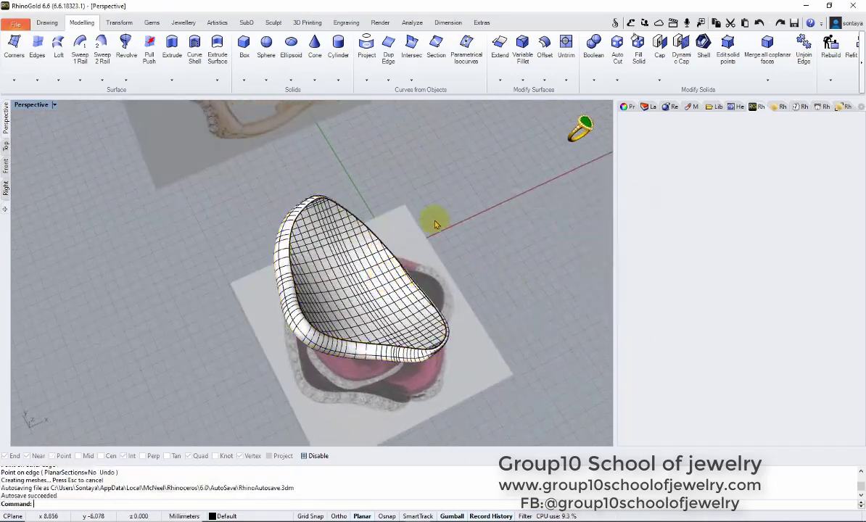
- Switch to shaded display and show all the hidden petals again
mouse_move(435, 223)
right_mouse_down()
mouse_move(401, 277)
mouse_move(508, 167)
right_mouse_up()
left_click(531, 138)
left_click(280, 203)
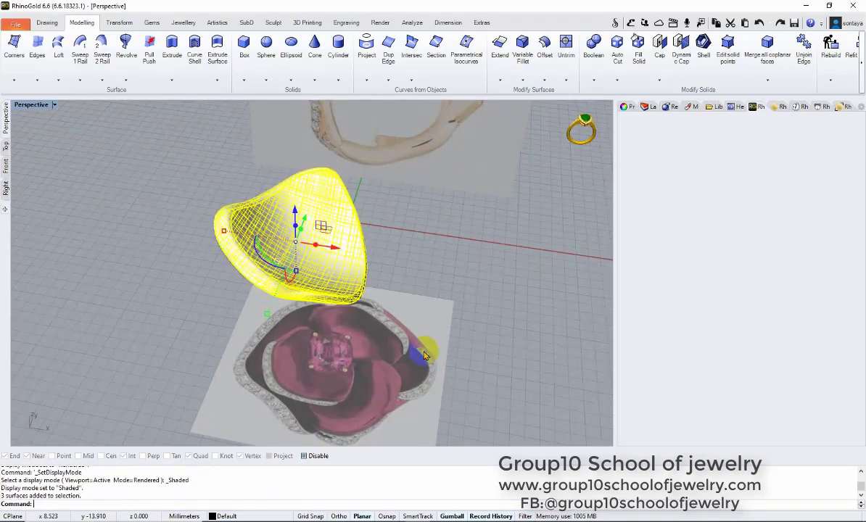
key("ctrl+alt+h")
scroll(429, 200, "down", 3)
right_click_drag(429, 199, 400, 253)
scroll(344, 224, "up", 5)
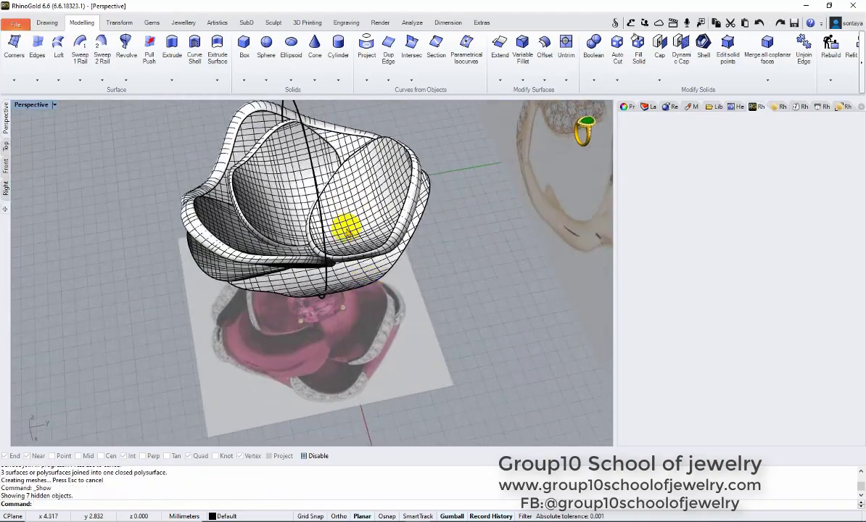
right_click_drag(344, 224, 406, 239)
- Offset the next petal surface, then hide everything except that petal pair in Top view
key("Return")
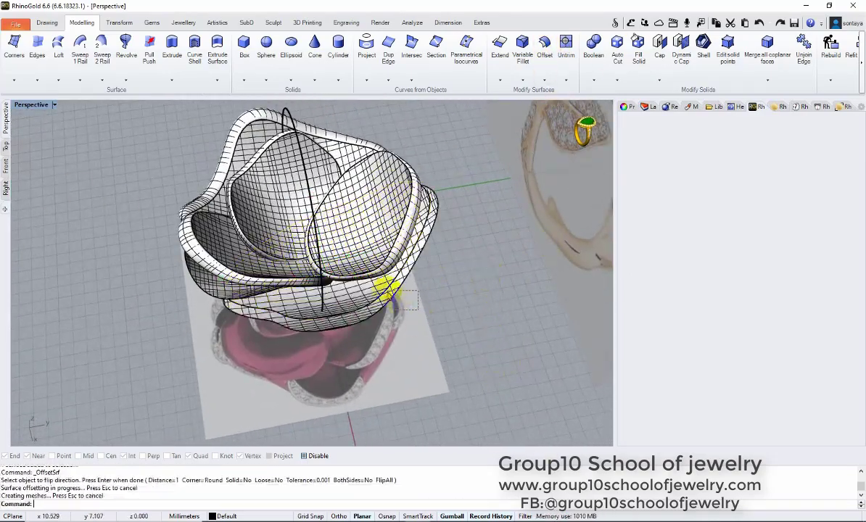
left_click(386, 287)
key("ctrl+i")
key("ctrl+h")
key("ctrl+F1")
scroll(280, 225, "up", 4)
- Stretch both new petal surfaces in one direction with Scale1D
left_click(360, 178)
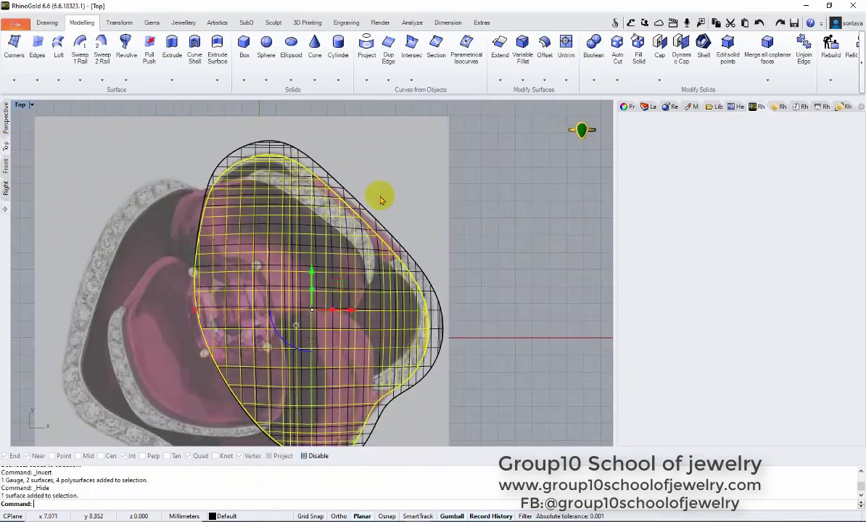
scroll(384, 193, "down", 3)
mouse_move(440, 209)
left_mouse_down()
mouse_move(361, 264)
mouse_move(421, 218)
left_mouse_up()
left_click(119, 22)
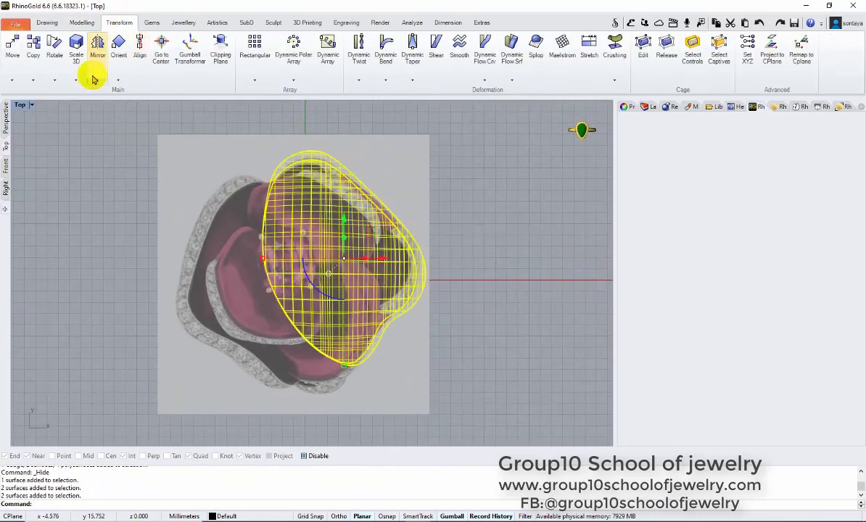
left_click(76, 45)
left_click(331, 255)
left_click(421, 379)
left_click(415, 374)
- Cage-edit the petal, dragging its top cage points to reshape the outline, then return to Perspective
scroll(377, 290, "up", 3)
scroll(347, 153, "down", 2)
left_click(347, 148)
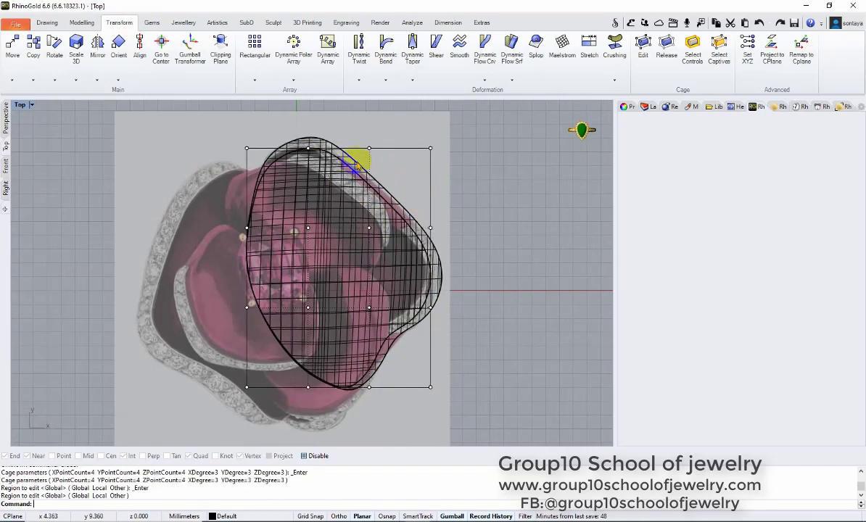
scroll(358, 166, "up", 2)
scroll(364, 251, "down", 2)
left_click_drag(435, 164, 473, 290)
scroll(389, 182, "up", 1)
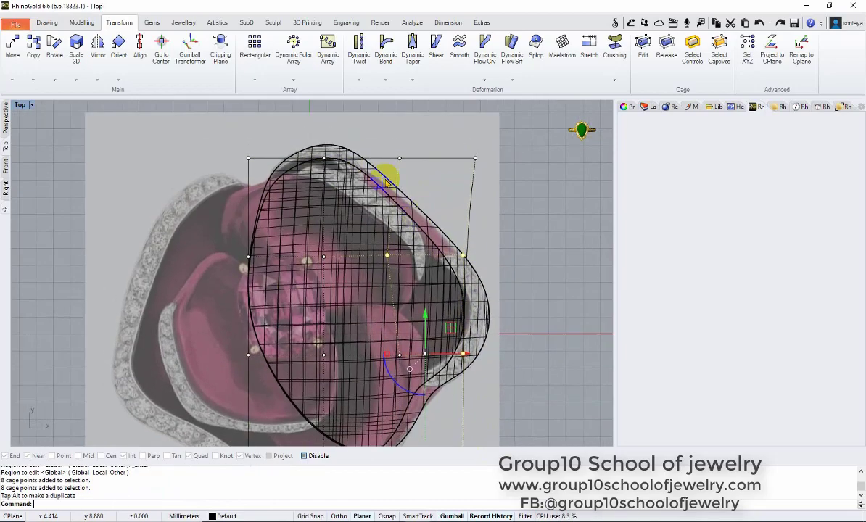
left_click_drag(381, 136, 399, 212)
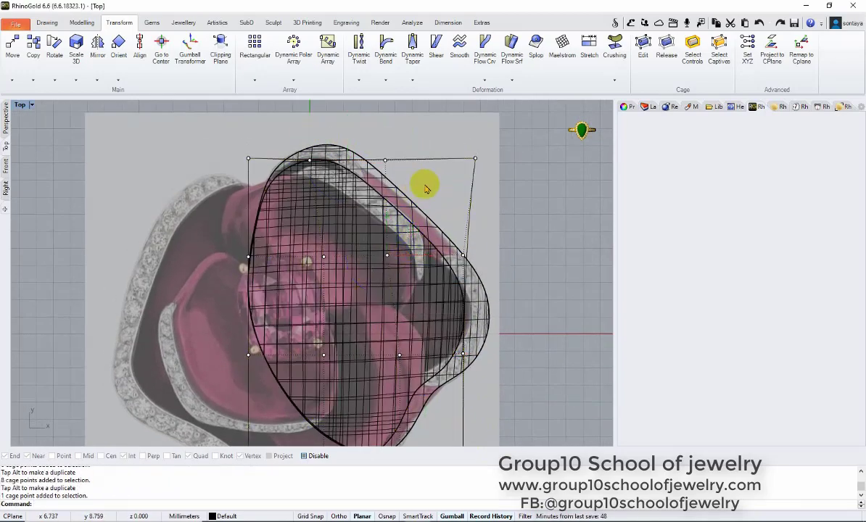
left_click(380, 165)
mouse_move(396, 246)
left_mouse_down()
mouse_move(383, 258)
mouse_move(386, 191)
left_mouse_up()
left_click_drag(356, 261, 357, 263)
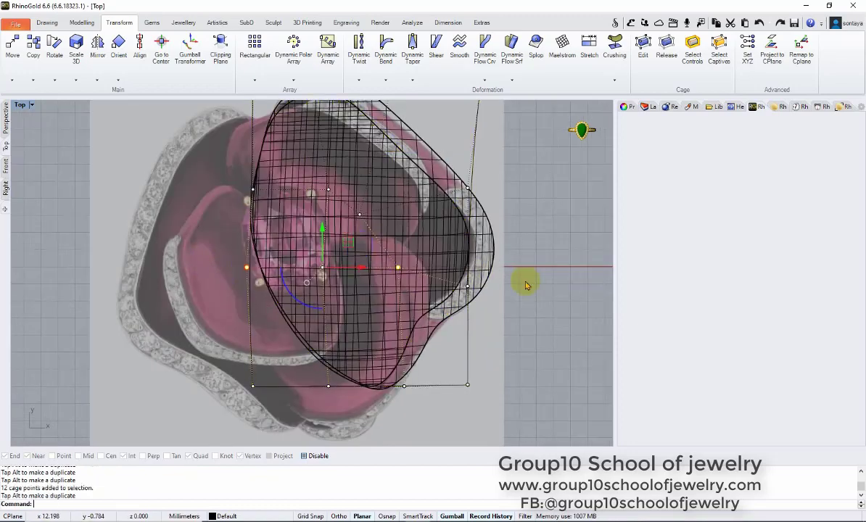
scroll(471, 167, "down", 2)
left_click(6, 117)
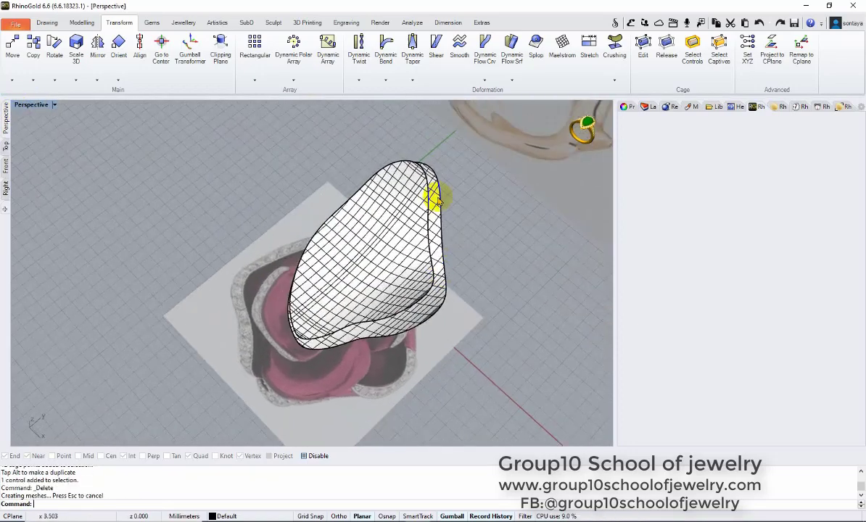
- Blend Surface between the two petal edges to form the first rounded rim
left_click(83, 25)
left_click(500, 79)
left_click(552, 154)
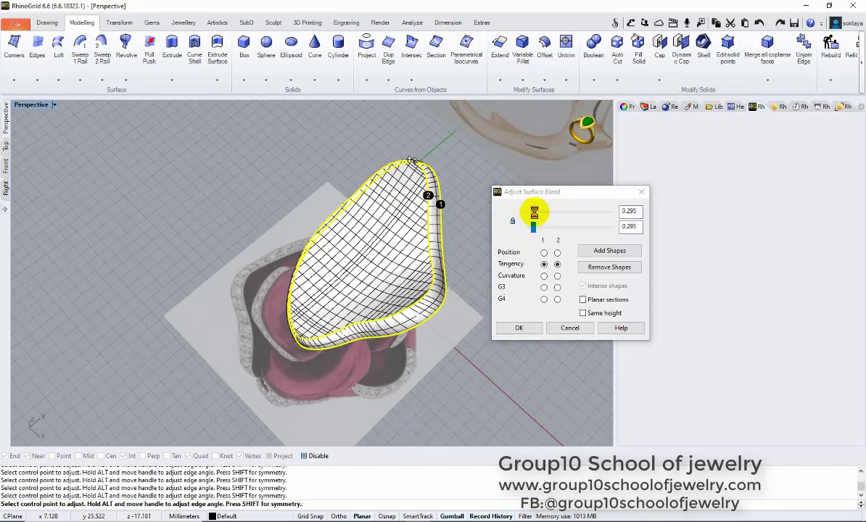
left_click(519, 329)
right_click_drag(519, 330, 404, 228)
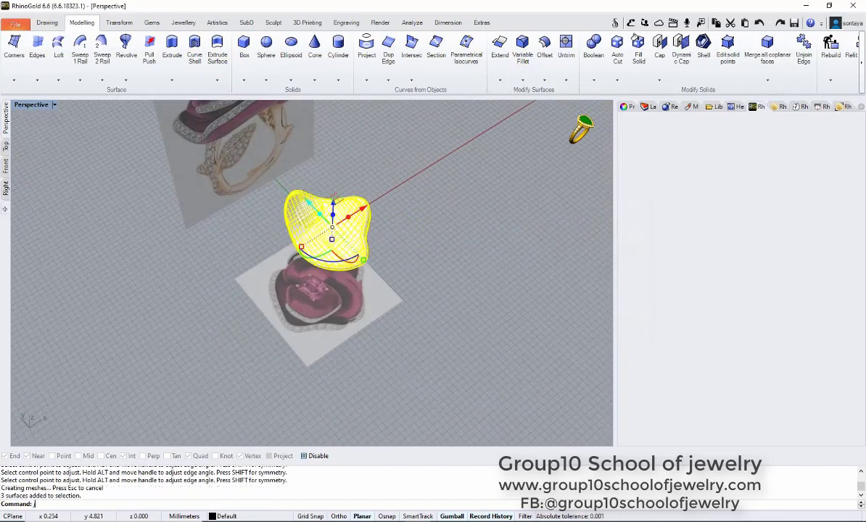
- Show the hidden objects and offset the chosen petal surface
left_click(546, 131)
left_click(456, 283)
left_click(544, 51)
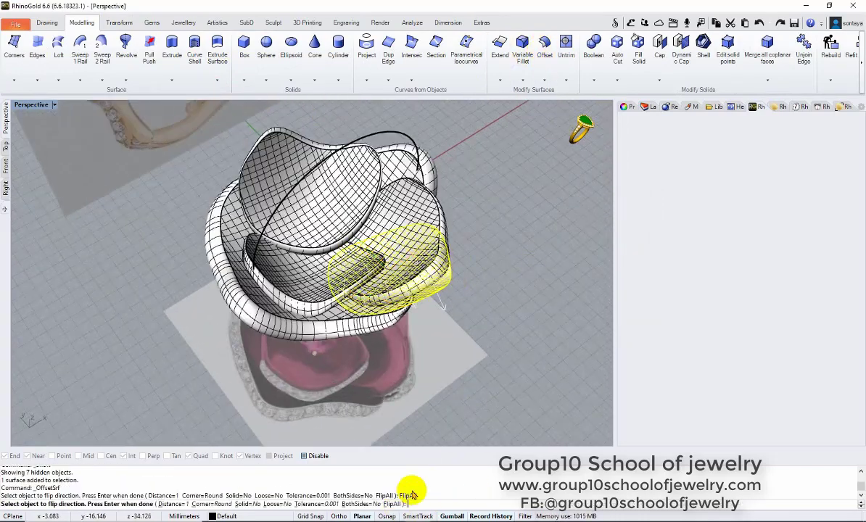
key("Return")
scroll(508, 267, "up", 3)
- Blend the second edge pair to close the rim and join the three surfaces into one petal
left_click(500, 79)
left_click(552, 153)
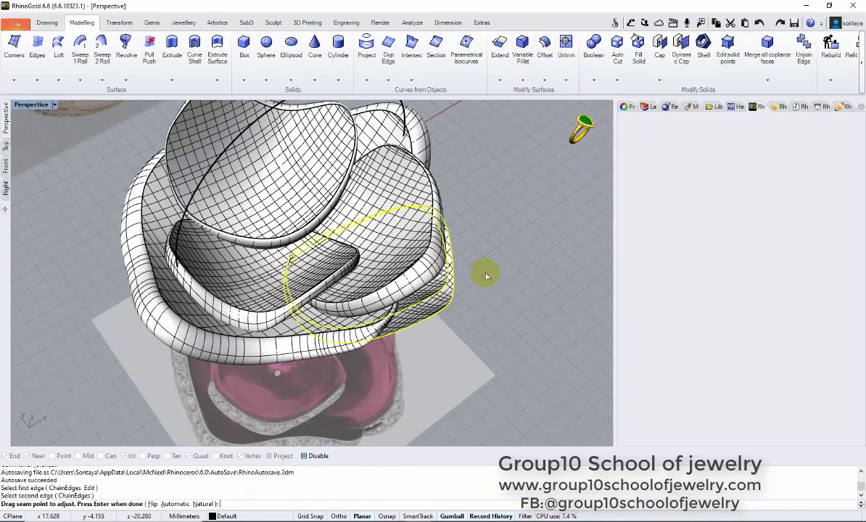
key("Return")
left_click(519, 328)
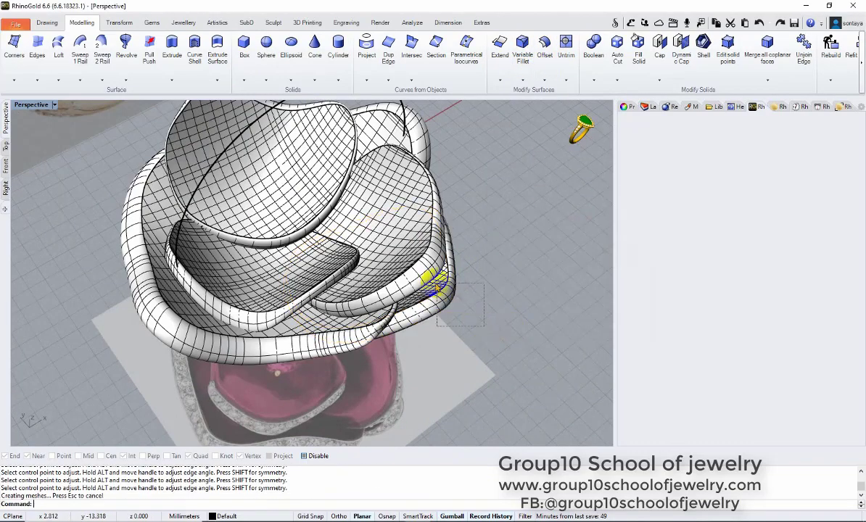
type("Join")
key("Return")
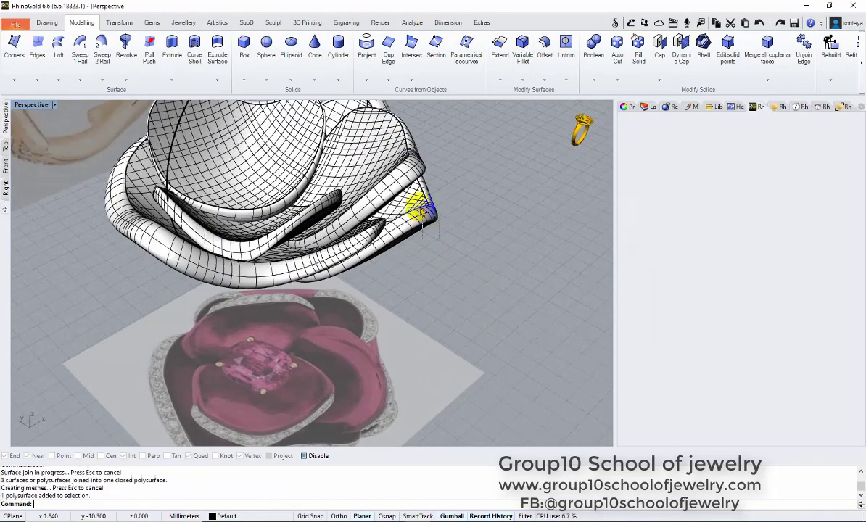
- Switch to Rendered display and orbit to inspect the petals from below and around
mouse_move(500, 259)
right_mouse_down()
mouse_move(396, 199)
mouse_move(435, 275)
right_mouse_up()
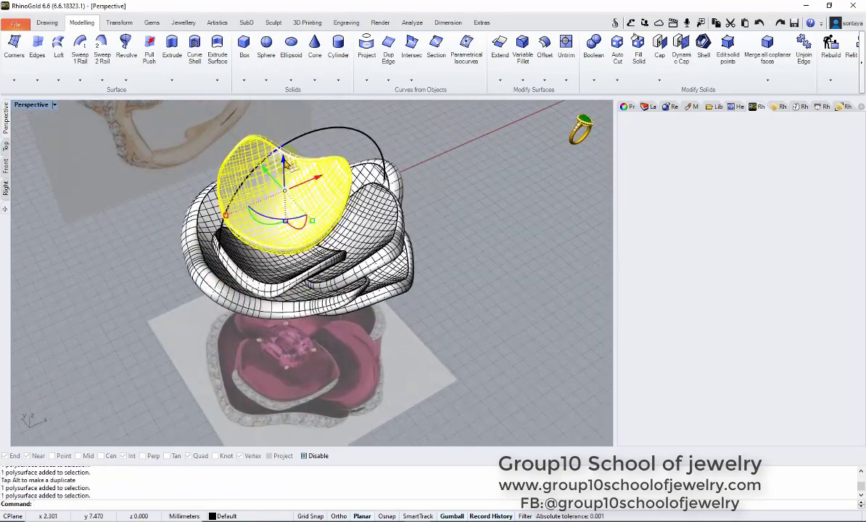
right_click_drag(275, 225, 402, 183)
key("ctrl+alt+r")
mouse_move(442, 211)
right_mouse_down()
mouse_move(327, 189)
mouse_move(331, 298)
mouse_move(43, 163)
right_mouse_up()
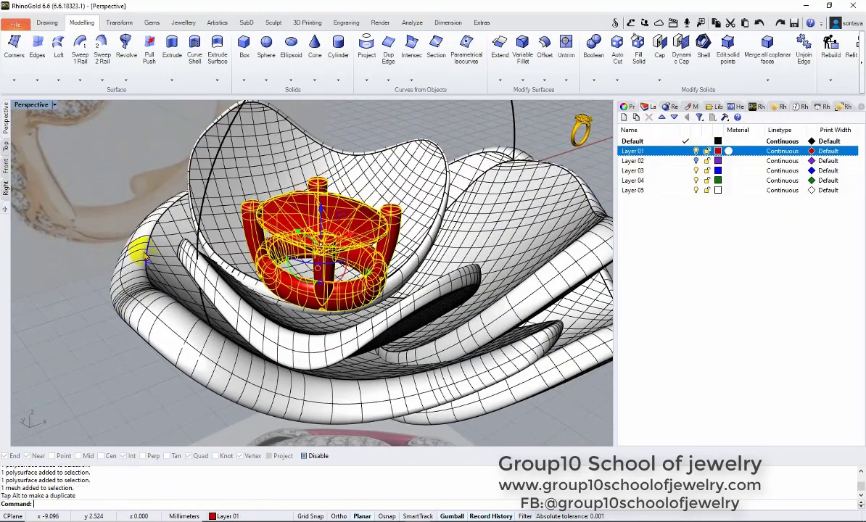
- Edit the prong head in Head Studio: shrink the lower ring and lengthen the prongs slightly
middle_click(250, 212)
left_click(370, 248)
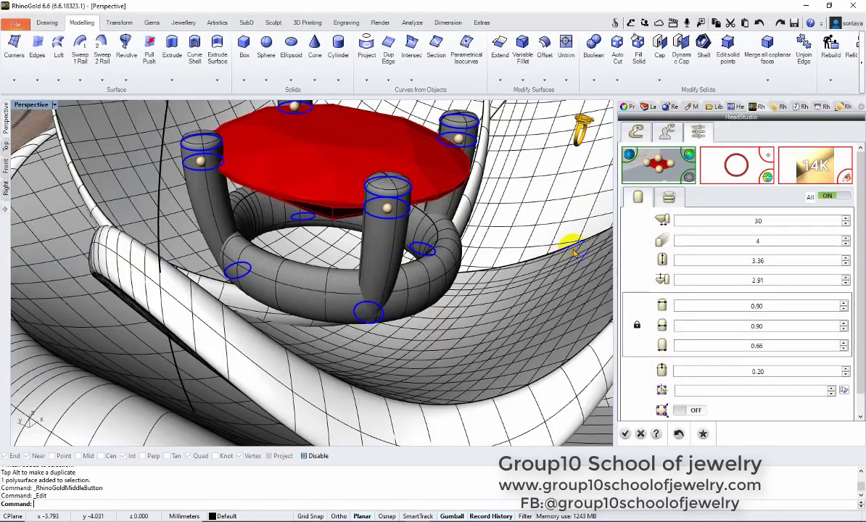
left_click(412, 290)
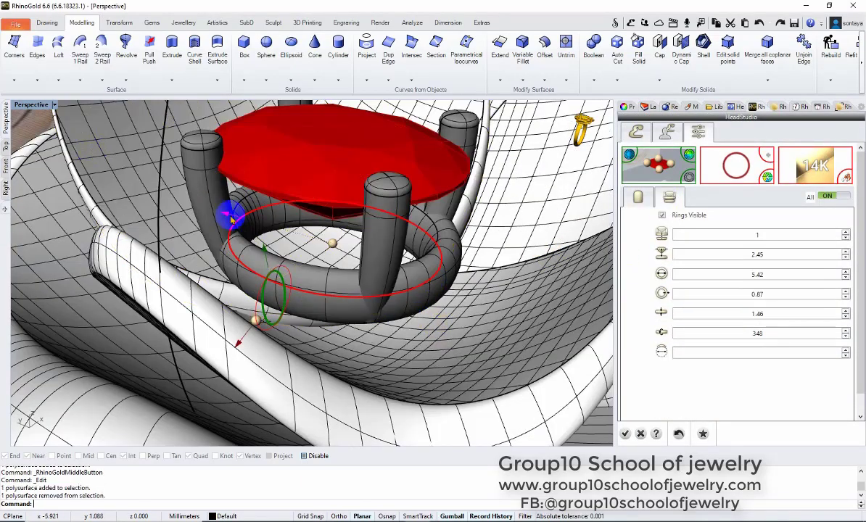
left_click_drag(256, 237, 192, 200)
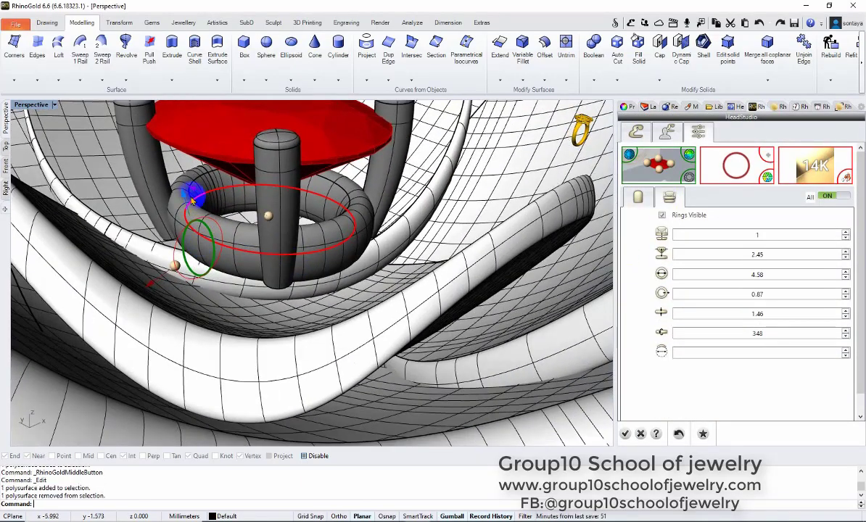
left_click(181, 267)
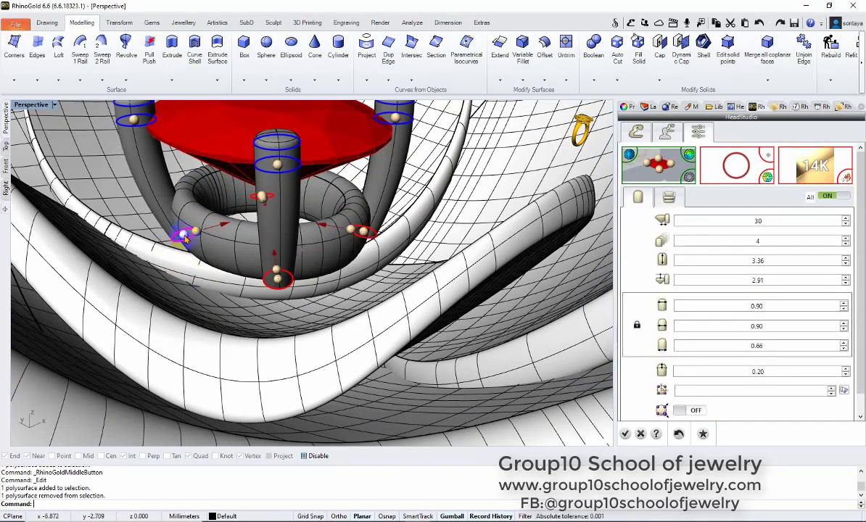
left_click_drag(187, 243, 282, 240)
right_click(321, 225)
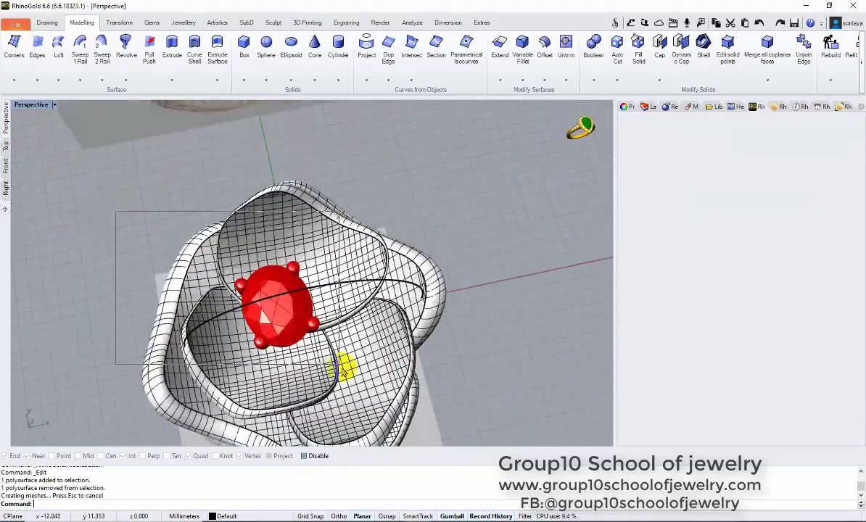
left_click(270, 209)
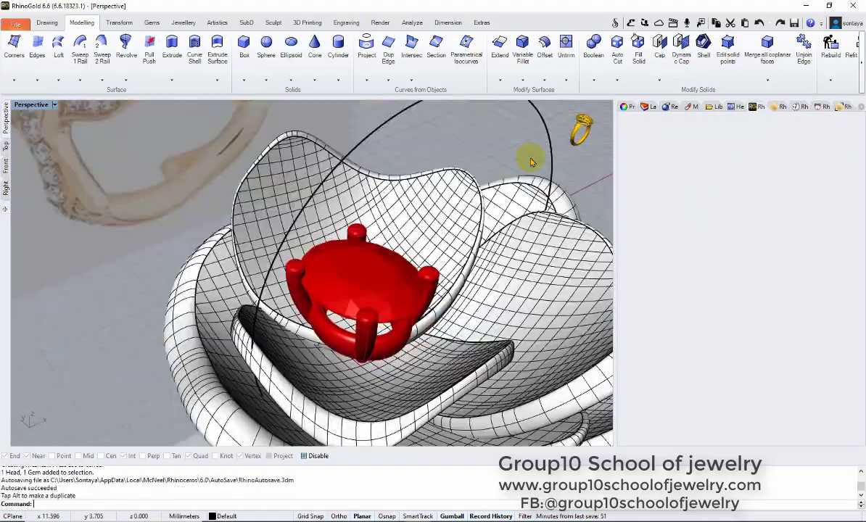
left_click(550, 162)
- In wireframe display, move the selected lower petal upward with the gumball
left_click(531, 128)
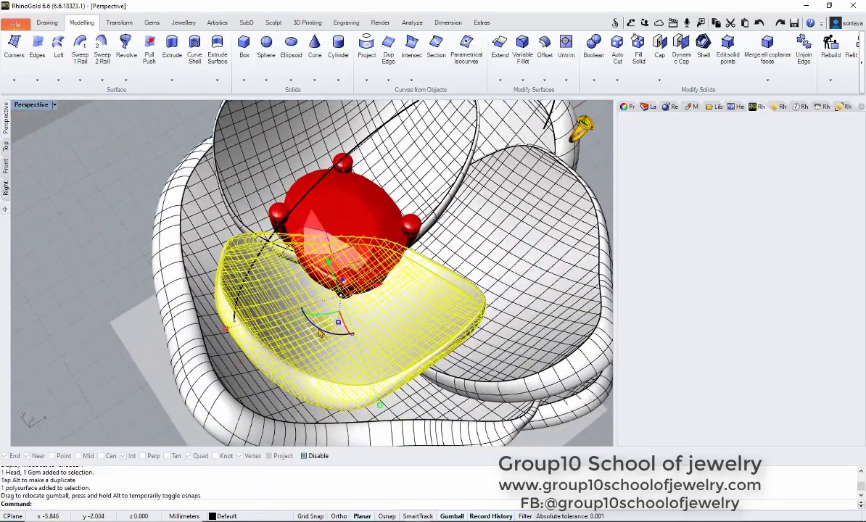
left_click_drag(314, 323, 313, 285)
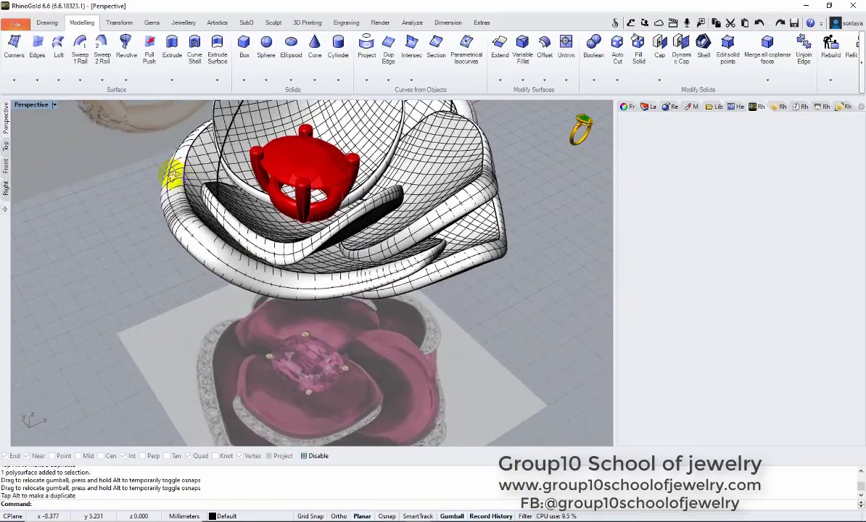
right_click_drag(176, 203, 221, 194)
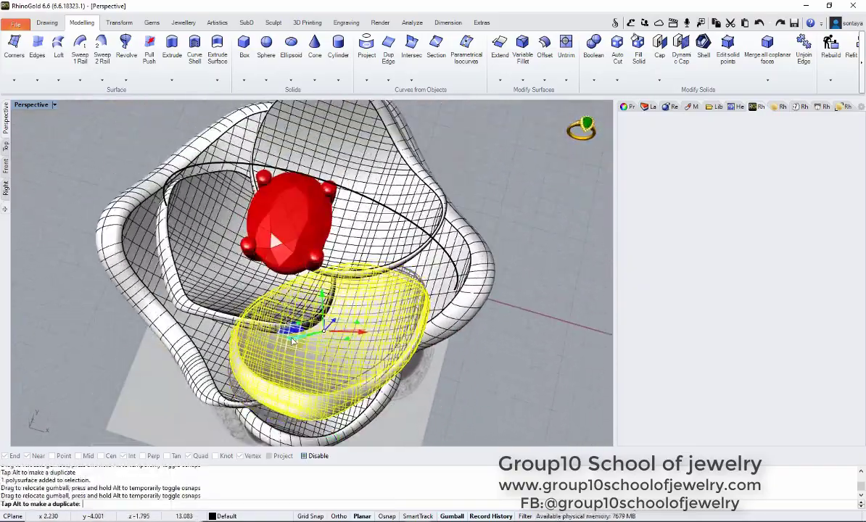
- Switch to Rendered display and orbit out to a top-down view of the whole ring
key("ctrl+alt+r")
mouse_move(221, 194)
right_mouse_down()
mouse_move(428, 295)
mouse_move(368, 246)
right_mouse_up()
left_click(368, 246)
scroll(350, 341, "up", 5)
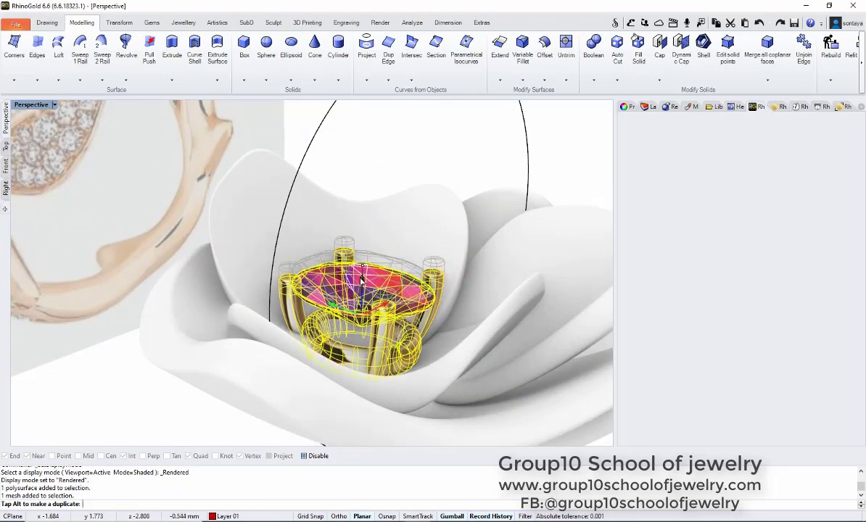
scroll(406, 217, "down", 5)
scroll(328, 238, "down", 3)
mouse_move(328, 238)
right_mouse_down()
mouse_move(336, 200)
mouse_move(346, 262)
right_mouse_up()
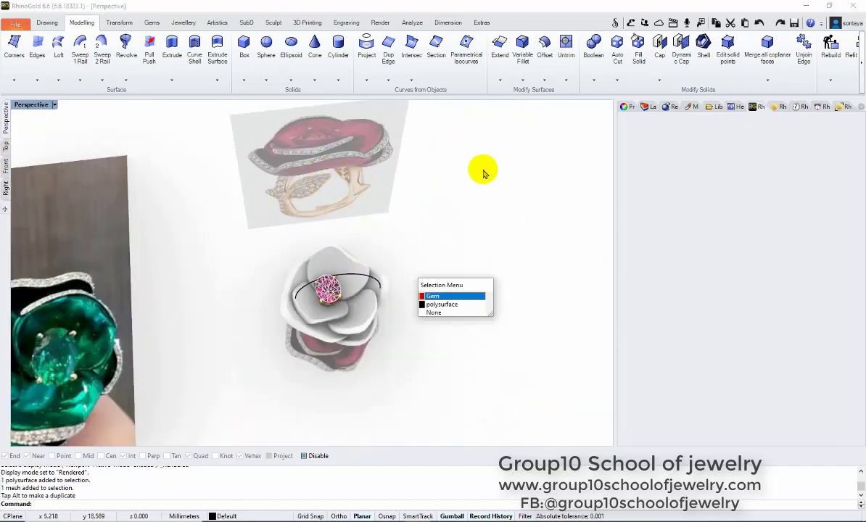
- Save As rose1.3dm inside the rose folder on the Desktop
left_click(14, 26)
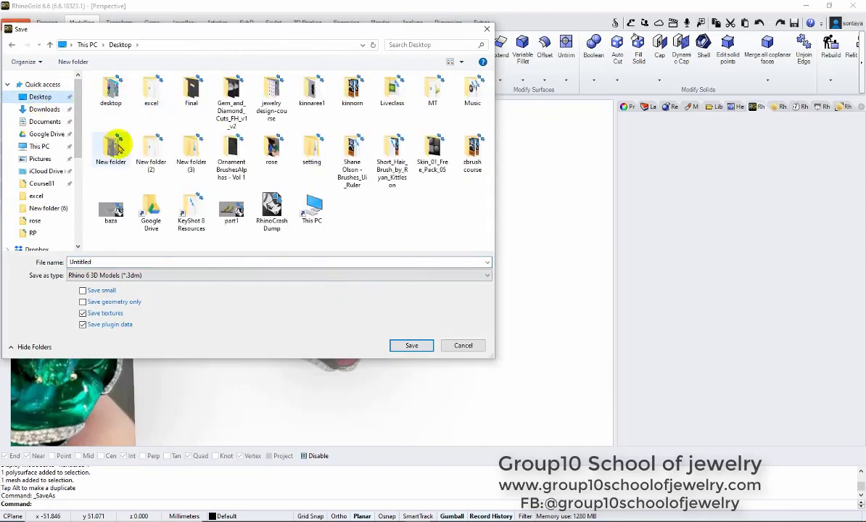
double_click(274, 147)
type("1")
key("Return")
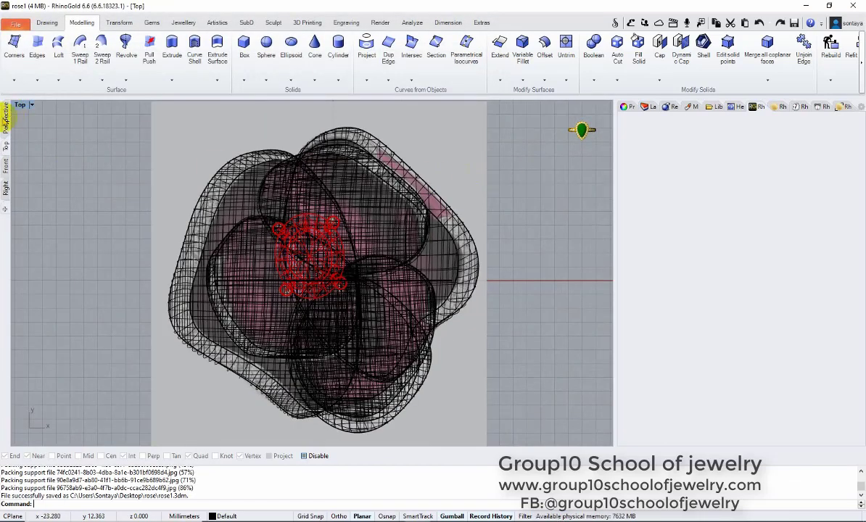
left_click(6, 117)
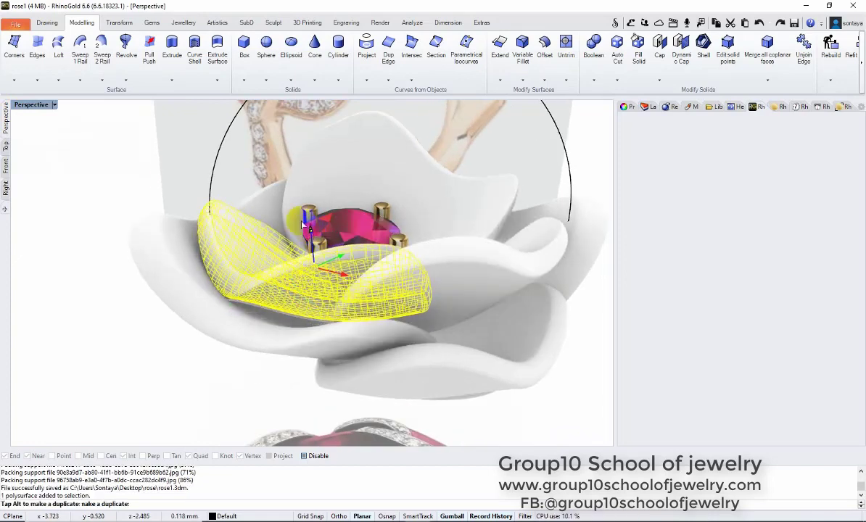
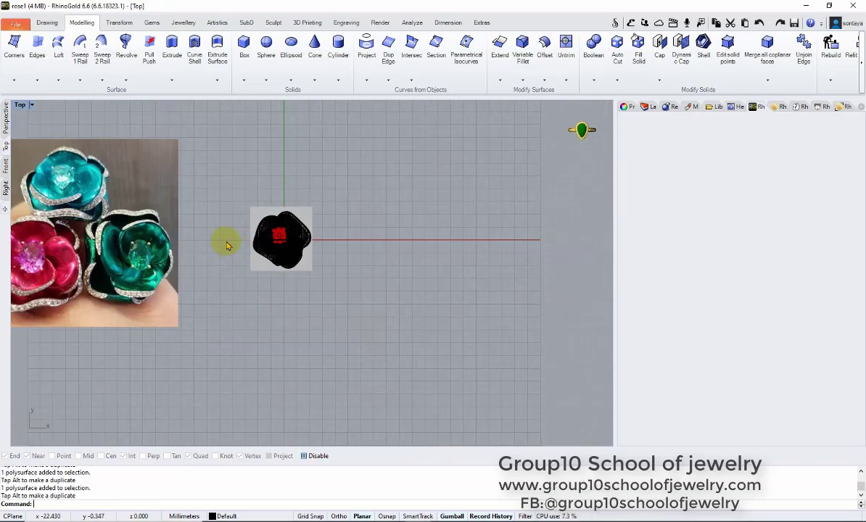
- Isolate the thick petal-edge band with Invert and Hide, then shift it slightly left with the gumball
scroll(247, 189, "up", 10)
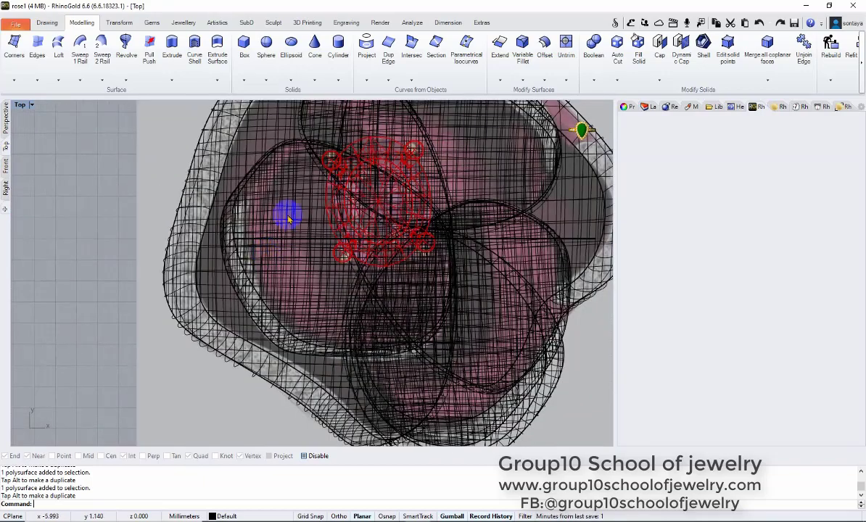
scroll(302, 212, "down", 3)
scroll(226, 297, "up", 4)
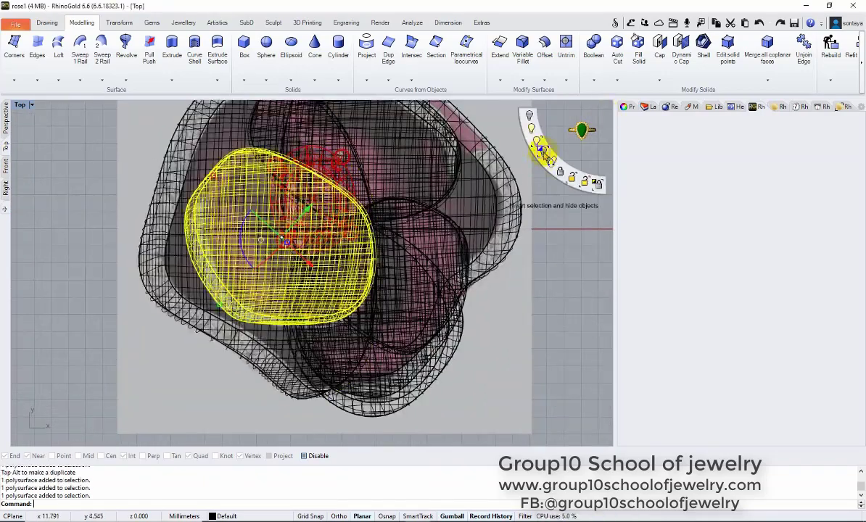
left_click(543, 148)
scroll(226, 243, "up", 3)
left_click_drag(356, 245, 286, 244)
left_click(166, 210)
- Cage-edit the band's four corner points to stretch its edge to match the reference petal
scroll(165, 210, "up", 2)
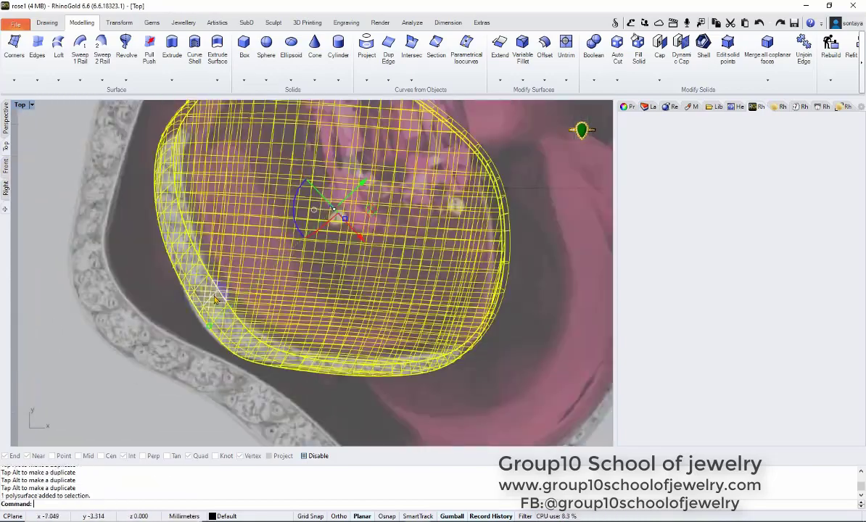
left_click_drag(164, 340, 130, 392)
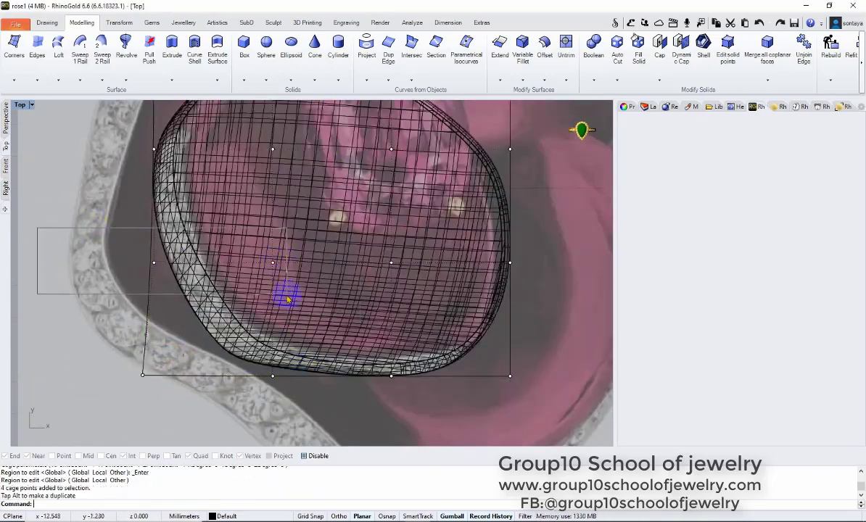
left_click_drag(303, 241, 344, 290)
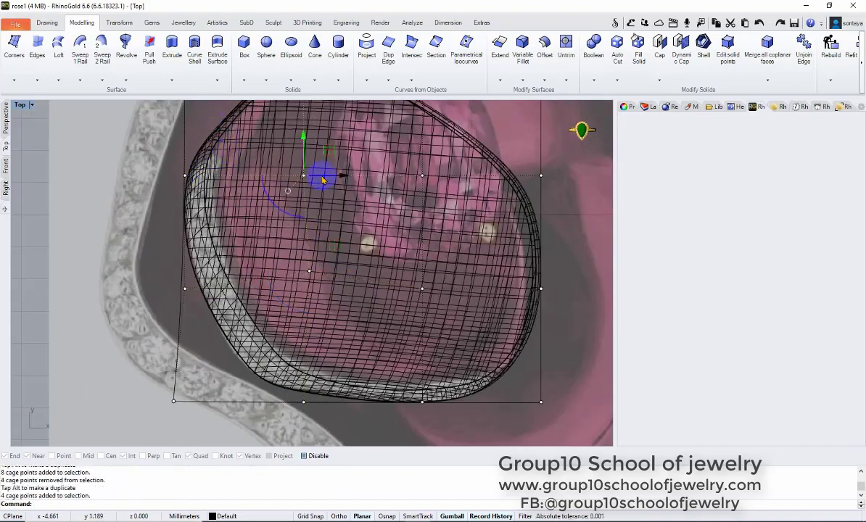
left_click_drag(324, 180, 350, 185)
left_click(197, 248)
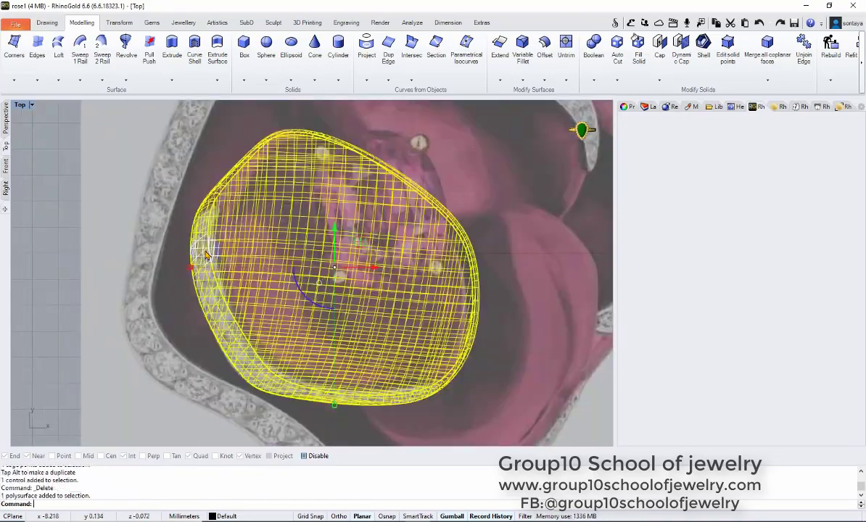
left_click(182, 267)
type("e")
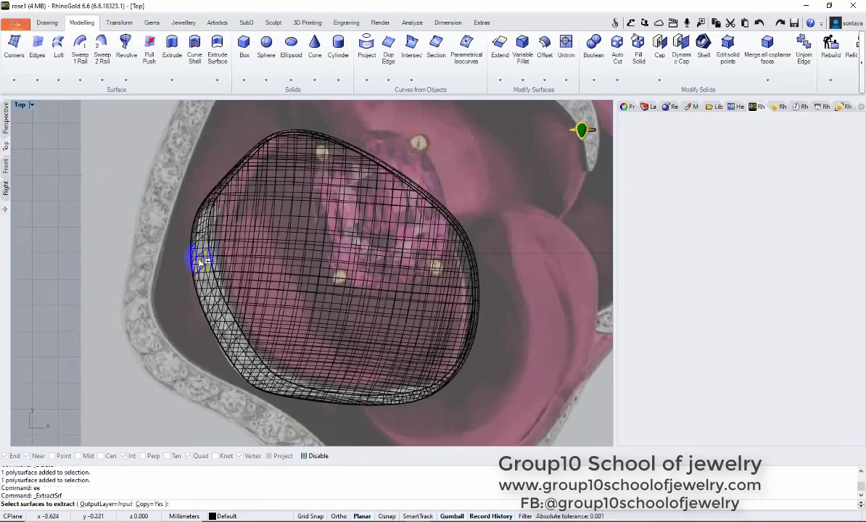
- Isolate the extracted band surface and split it into three pieces with the cutting lines
left_click(541, 150)
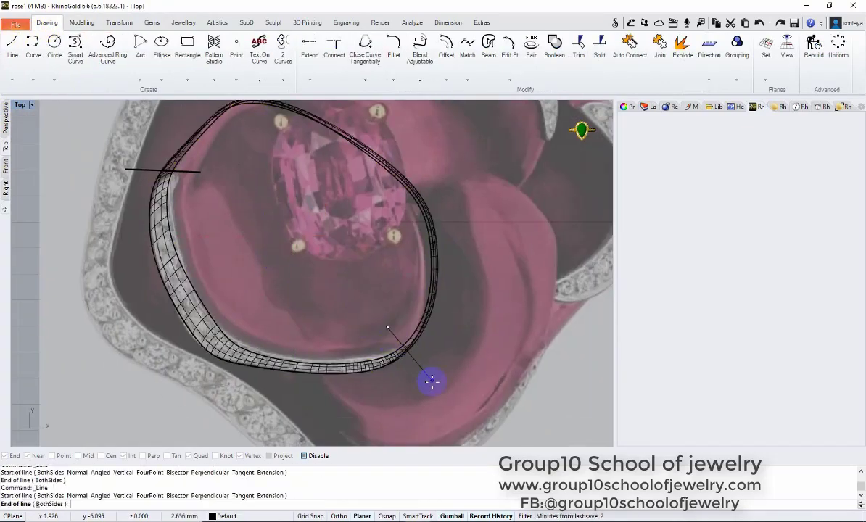
left_click(406, 274)
key("Return")
left_click(181, 125)
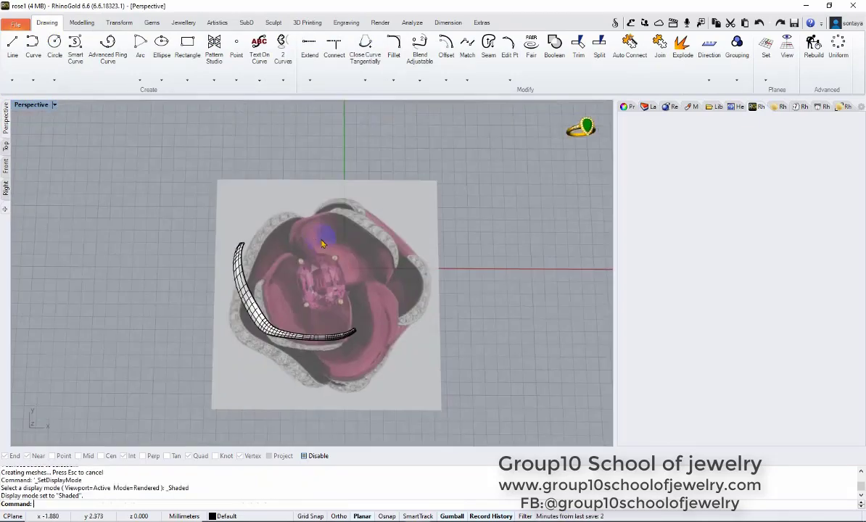
- Switch to Perspective Shaded, extract the strip's flat outline curves, and select the curved strip
left_click(81, 22)
left_click(388, 80)
left_click(433, 214)
right_click_drag(320, 198, 439, 180)
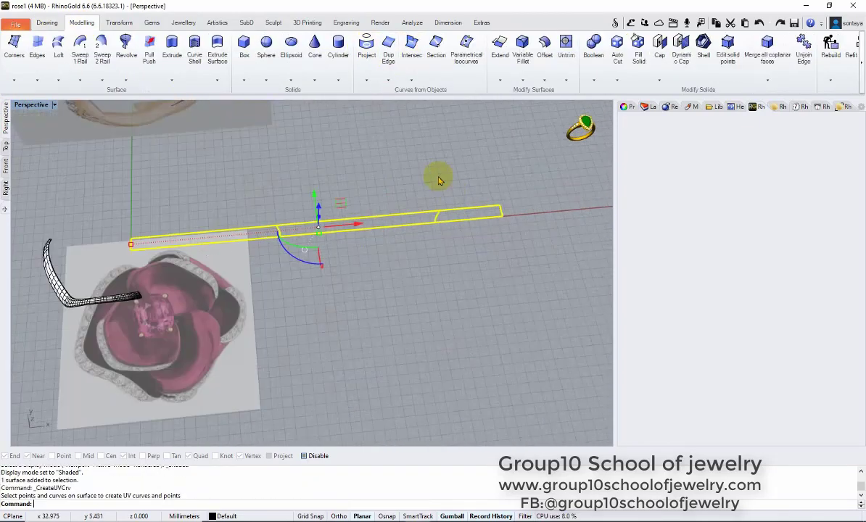
left_click(98, 242)
left_click(119, 22)
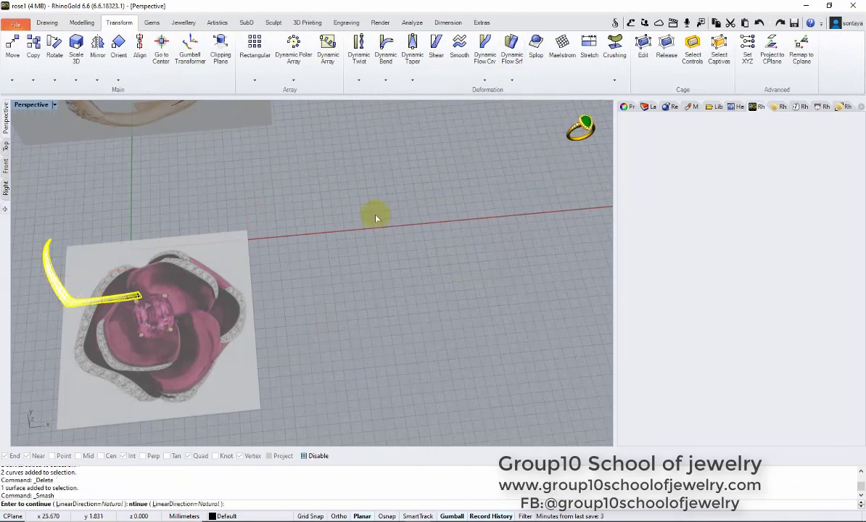
- Smash the curved strip flat and move it away from the ring
key("Return")
key("Return")
scroll(284, 222, "up", 3)
mouse_move(191, 273)
left_mouse_down()
mouse_move(480, 251)
mouse_move(447, 256)
left_mouse_up()
scroll(447, 257, "down", 3)
scroll(447, 256, "up", 3)
- In Top view, draw rounded Smart Curves at the strip's left and right ends
left_click(5, 145)
scroll(355, 216, "up", 3)
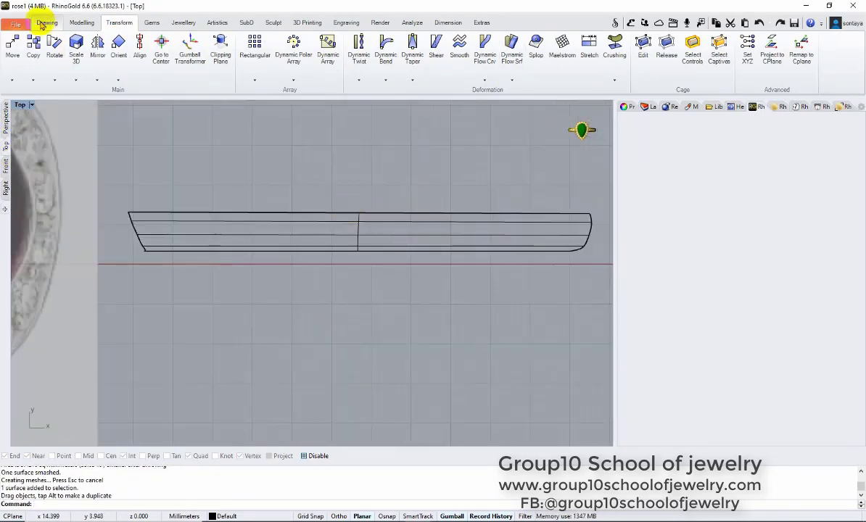
left_click(42, 26)
scroll(146, 203, "up", 2)
scroll(145, 171, "up", 2)
left_click(75, 55)
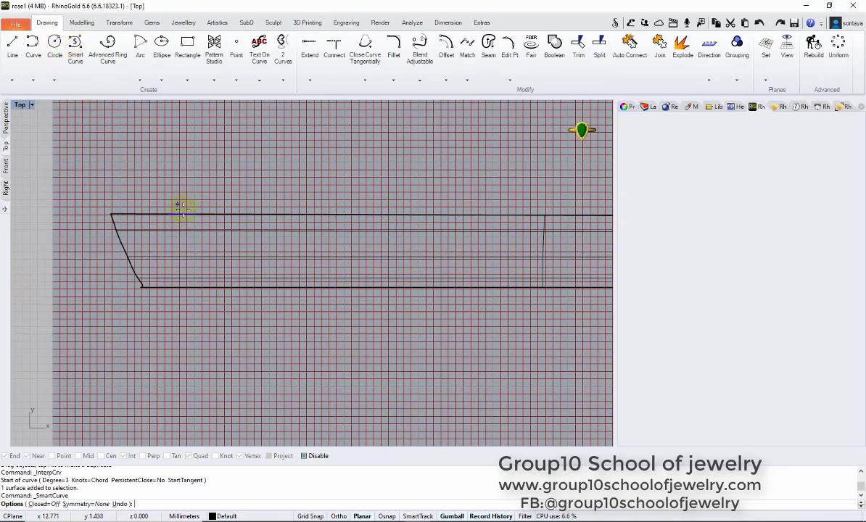
left_click(155, 229)
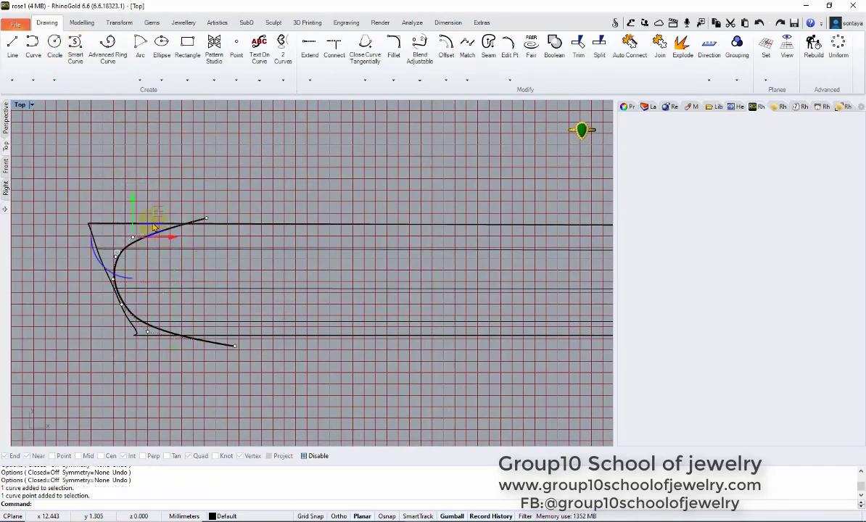
scroll(431, 199, "down", 3)
scroll(357, 193, "up", 3)
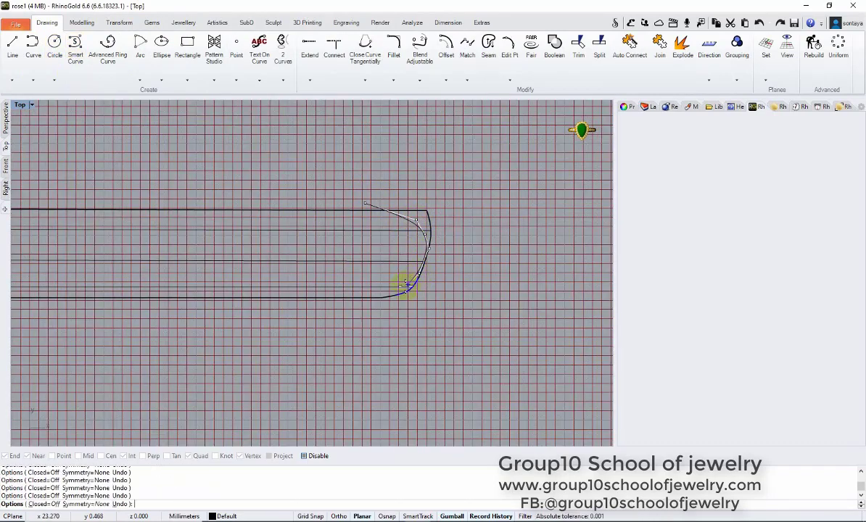
left_click(334, 305)
key("Return")
- Duplicate the flattened strip's border as a curve and select it with the end curves
left_click(82, 22)
left_click(388, 80)
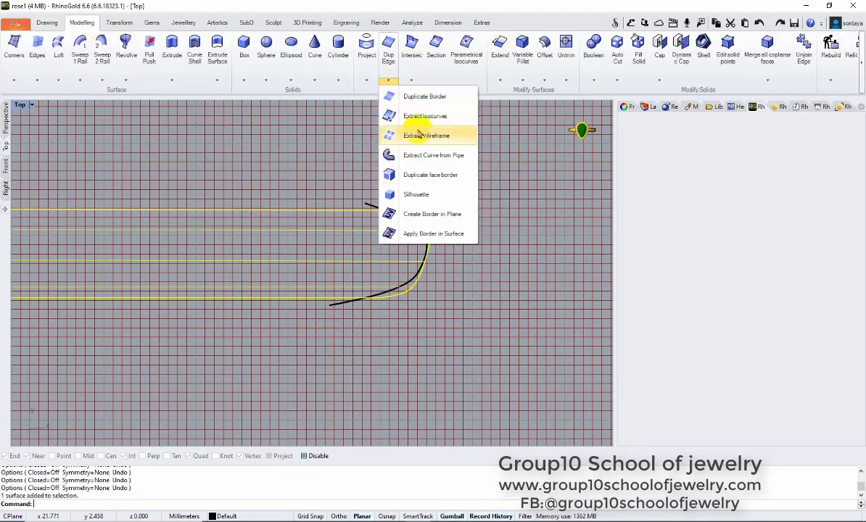
left_click(420, 106)
scroll(363, 185, "down", 3)
scroll(145, 201, "up", 3)
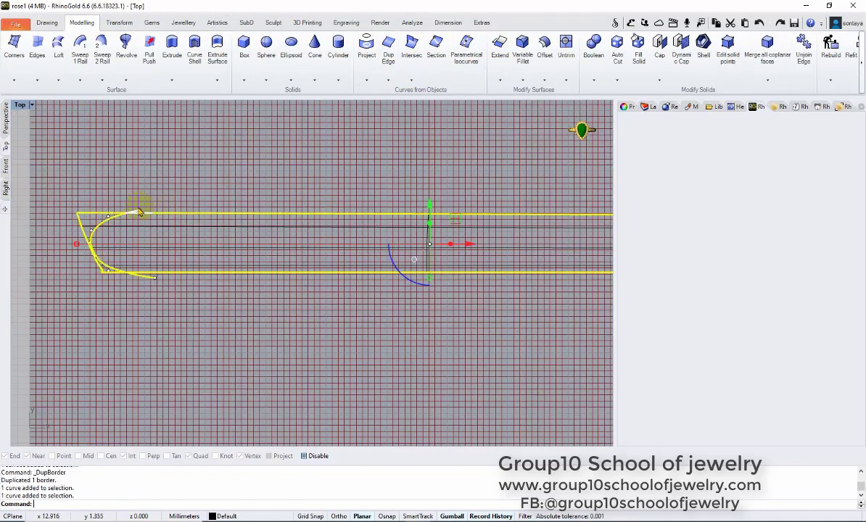
left_click(46, 23)
left_click(554, 45)
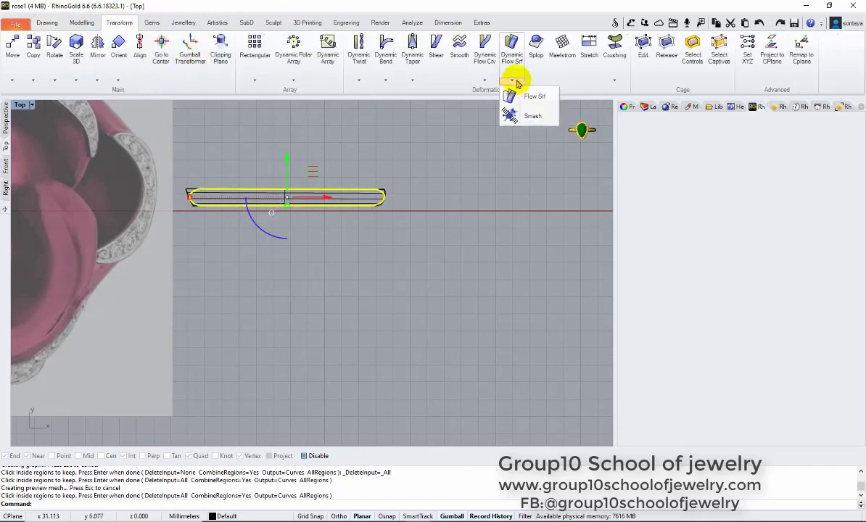
- Flow the flat strip onto the petal surface, inspect the result, then undo the flow
left_click(281, 200)
left_click(184, 223)
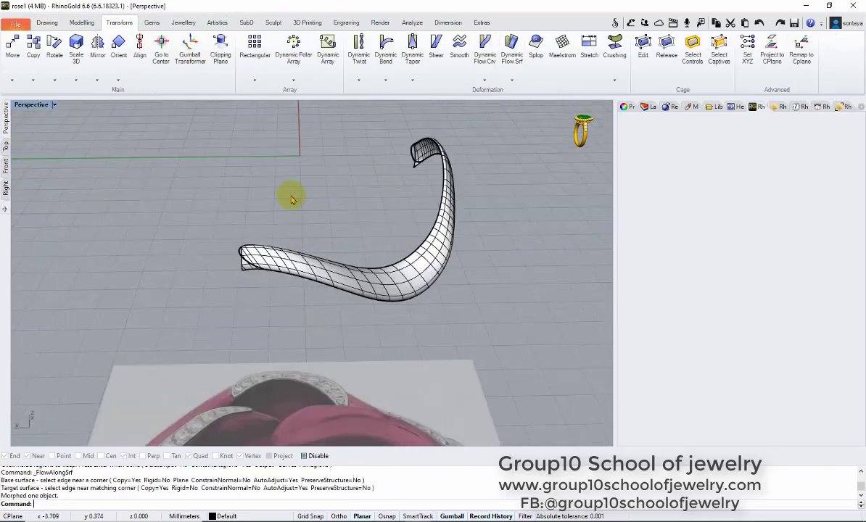
mouse_move(194, 236)
right_mouse_down()
mouse_move(188, 188)
mouse_move(241, 230)
mouse_move(379, 176)
mouse_move(155, 359)
right_mouse_up()
key("ctrl+z")
right_click_drag(398, 315, 303, 229)
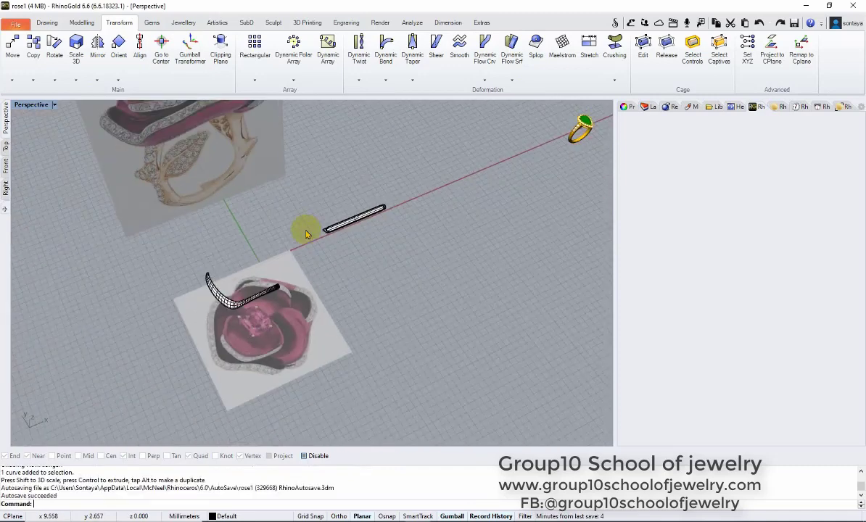
- Flow the straight strip onto the petal again with Flow Srf, matching base and petal edges
left_click(67, 19)
scroll(634, 74, "up", 1)
scroll(262, 86, "down", 1)
left_click(500, 80)
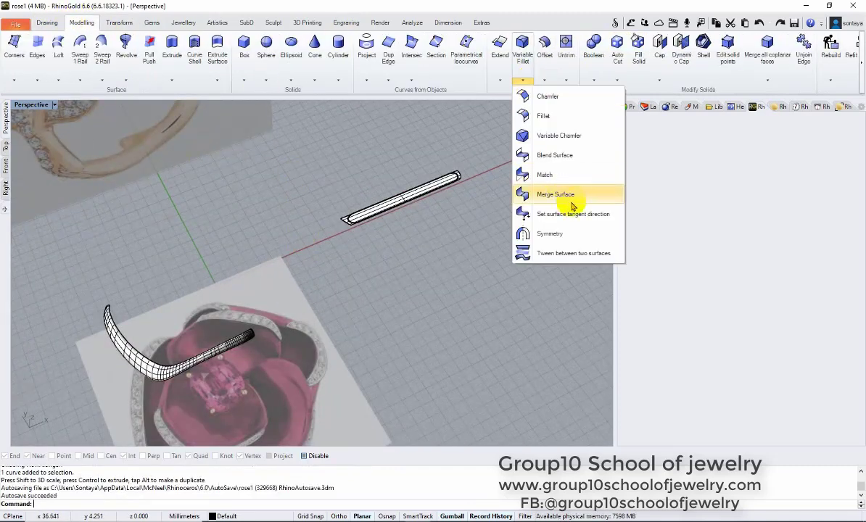
scroll(530, 80, "down", 1)
left_click(512, 54)
scroll(349, 215, "up", 2)
left_click(348, 213)
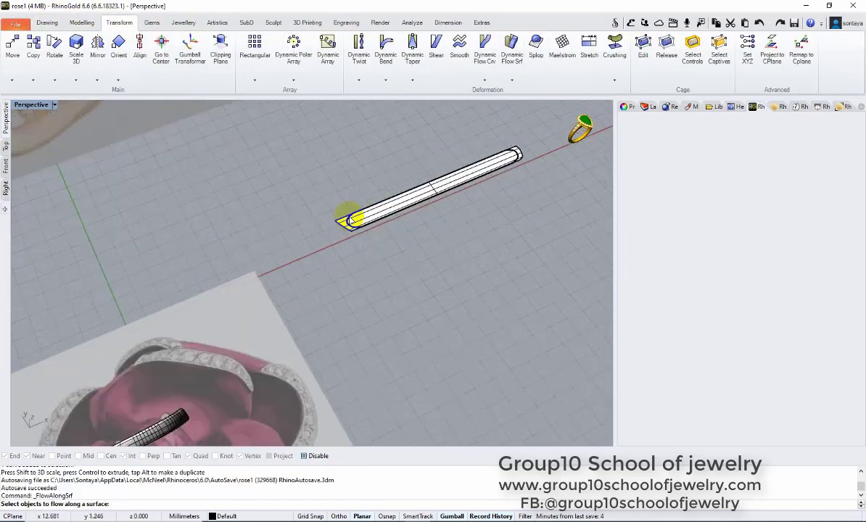
scroll(353, 222, "up", 2)
key("Return")
left_click(338, 228)
left_click(296, 221)
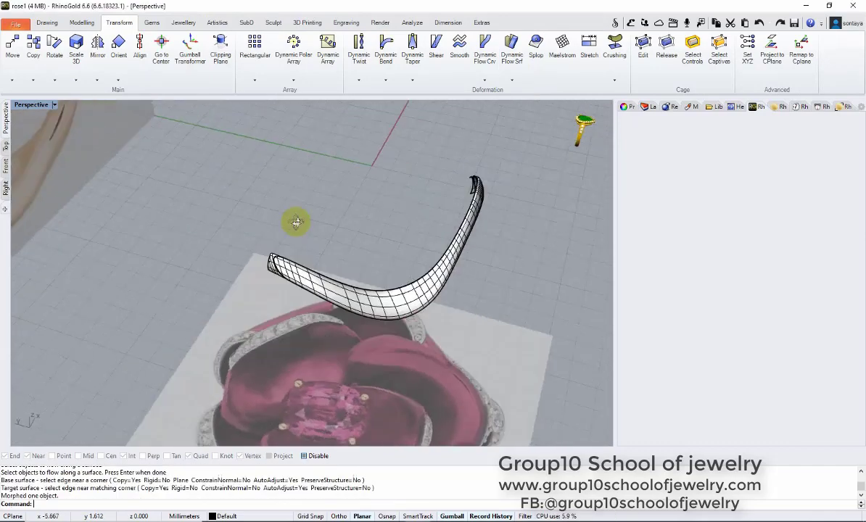
- Split the bent strip and delete the extra pieces using Invert selection
type("s")
key("Return")
left_click(242, 274)
middle_click(242, 274)
left_click(358, 188)
scroll(300, 213, "down", 2)
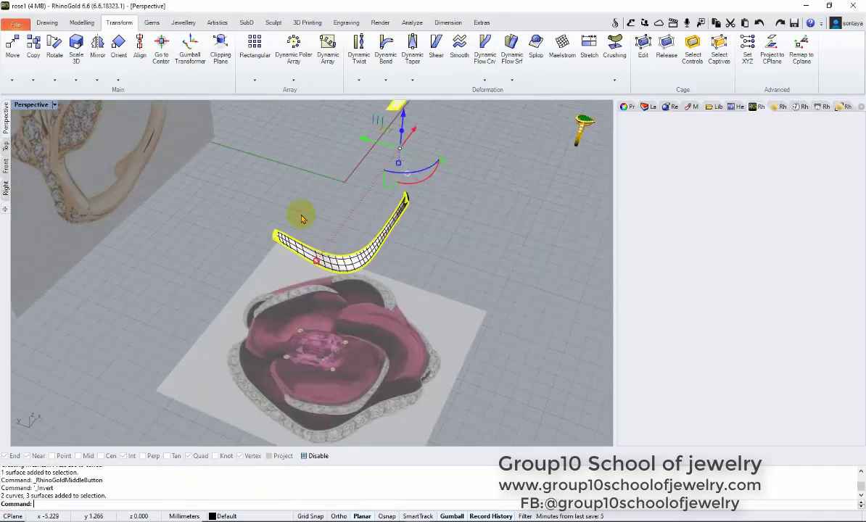
key("Delete")
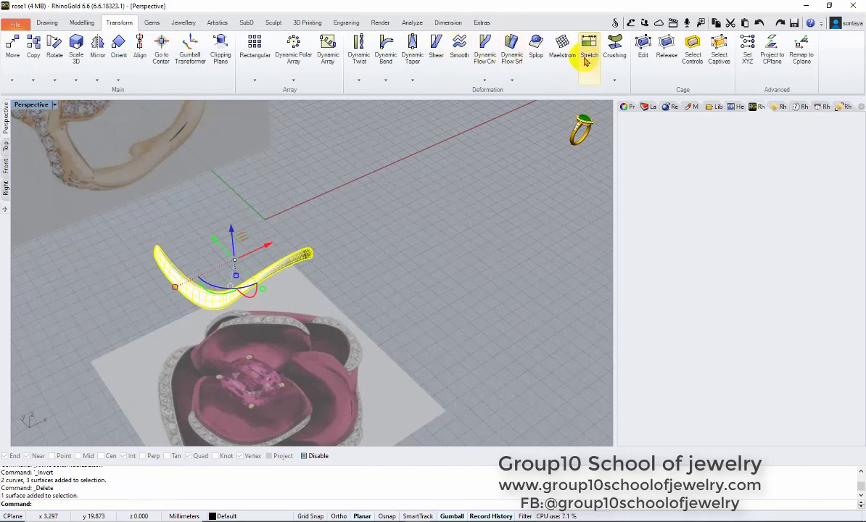
- Start Offset Srf on the curved strip and orbit in to inspect it
left_click(82, 22)
left_click(545, 47)
scroll(323, 177, "down", 2)
right_click_drag(323, 178, 263, 187)
scroll(262, 187, "up", 3)
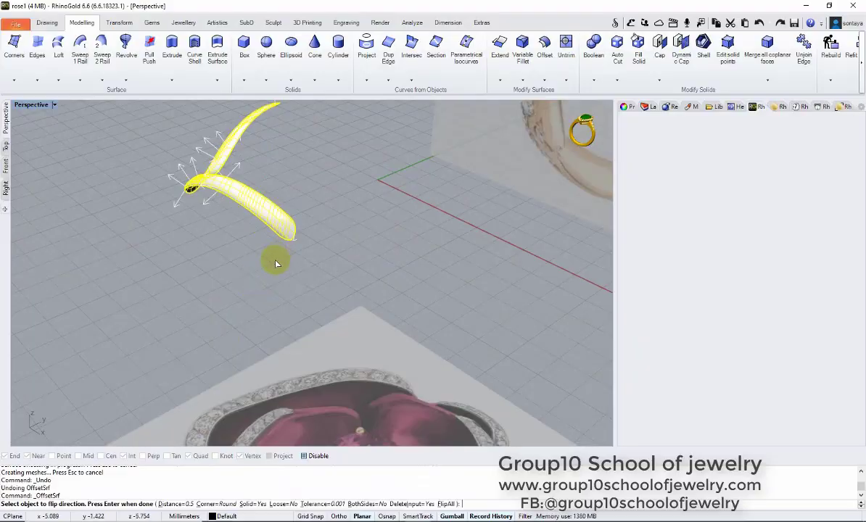
- Finish the offset, show all hidden ring parts, and orbit to check the band's fit
key("Return")
key("ctrl+alt+h")
scroll(272, 204, "up", 3)
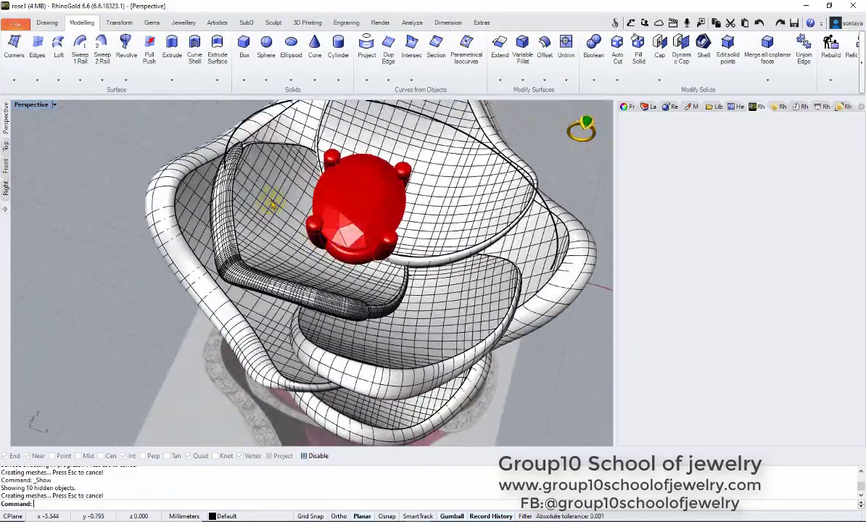
mouse_move(272, 204)
right_mouse_down()
mouse_move(422, 248)
mouse_move(350, 199)
mouse_move(183, 207)
mouse_move(286, 225)
right_mouse_up()
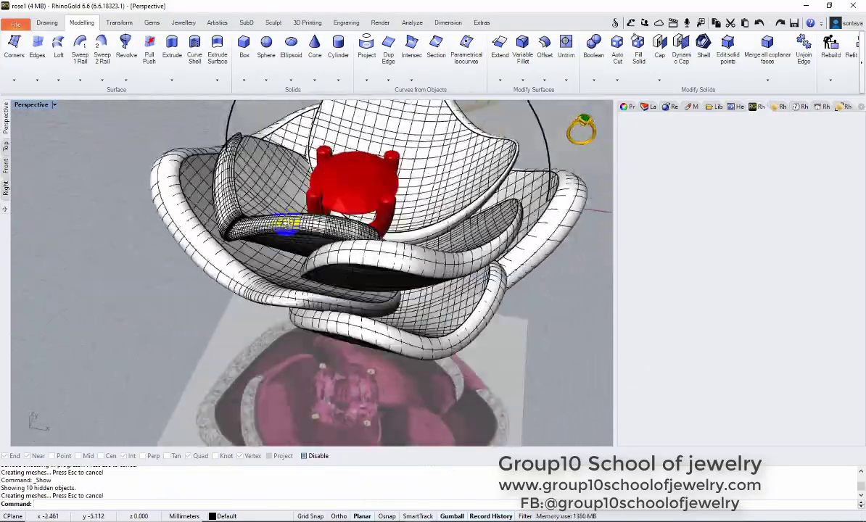
scroll(287, 225, "up", 3)
- Move the thickened band onto Layer 03
left_click(271, 212)
left_click(648, 106)
right_click(633, 170)
left_click(708, 341)
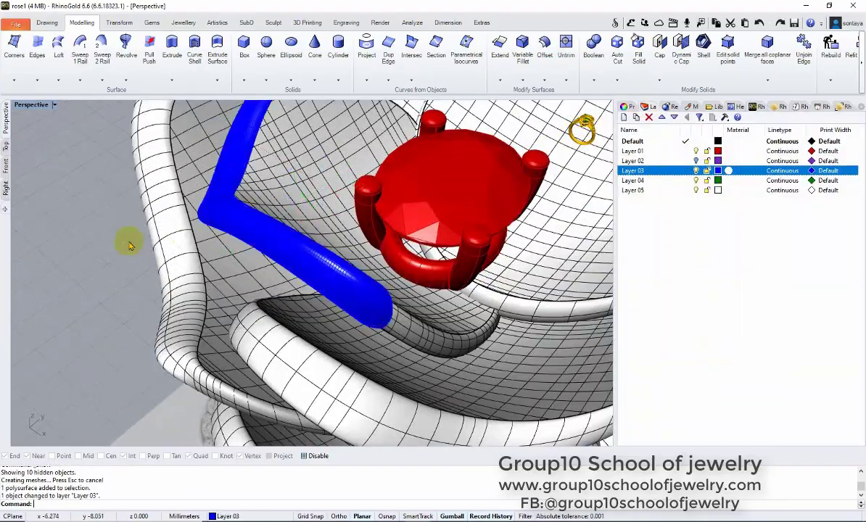
- Undo the layer change and trimming back to the straight strip, then select it
key("ctrl+z")
key("ctrl+z")
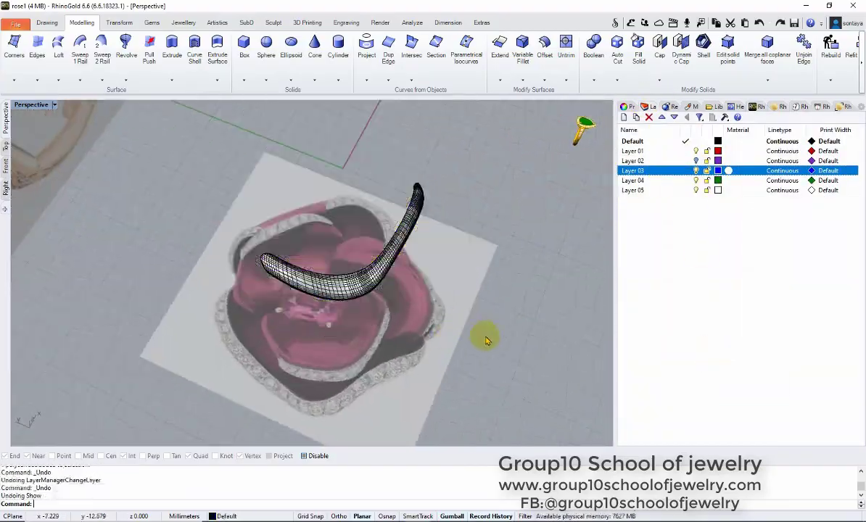
key("ctrl+z")
key("ctrl+z")
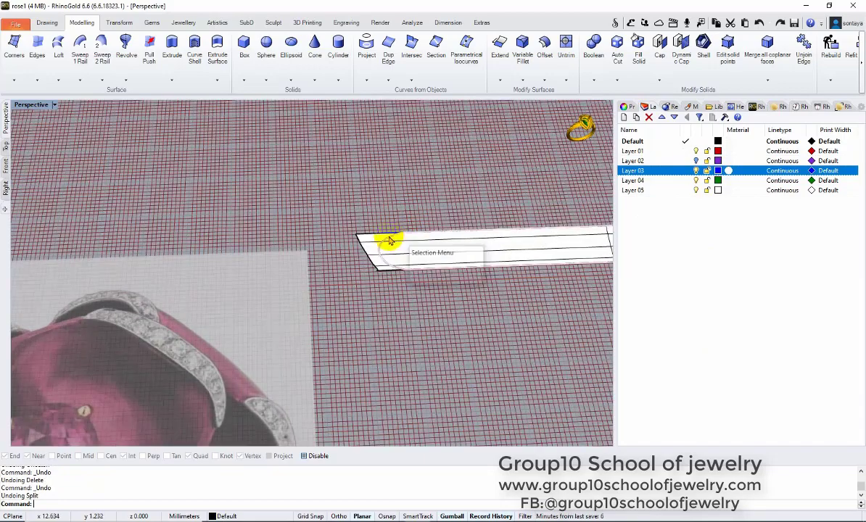
left_click(387, 239)
scroll(357, 288, "up", 3)
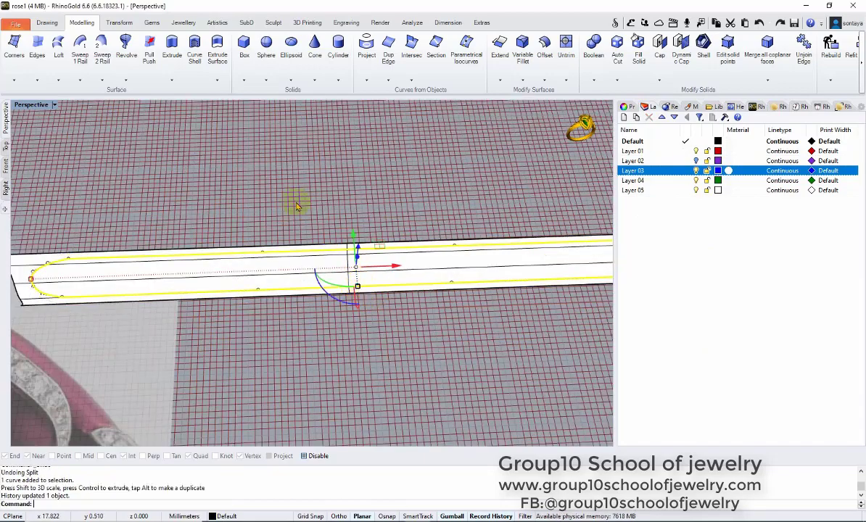
- Flow the selected straight strip back onto the petal surface using Transform > Flow Srf
scroll(296, 207, "down", 5)
left_click(512, 80)
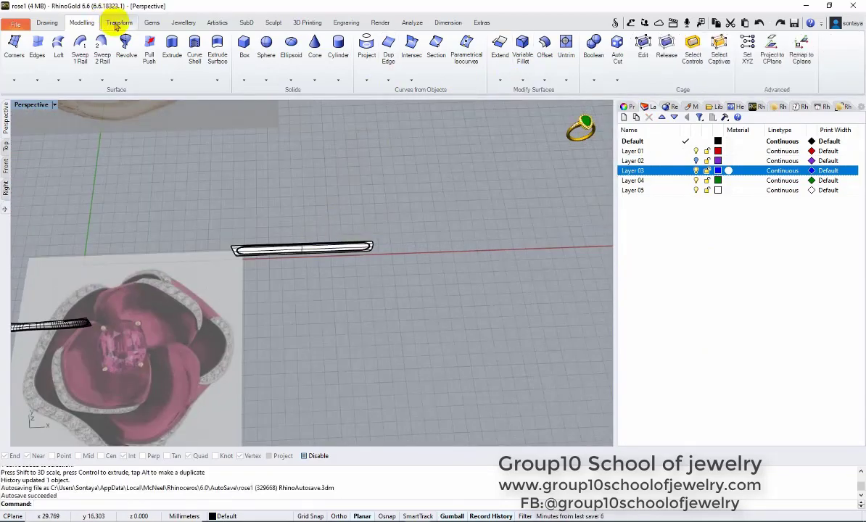
left_click(538, 105)
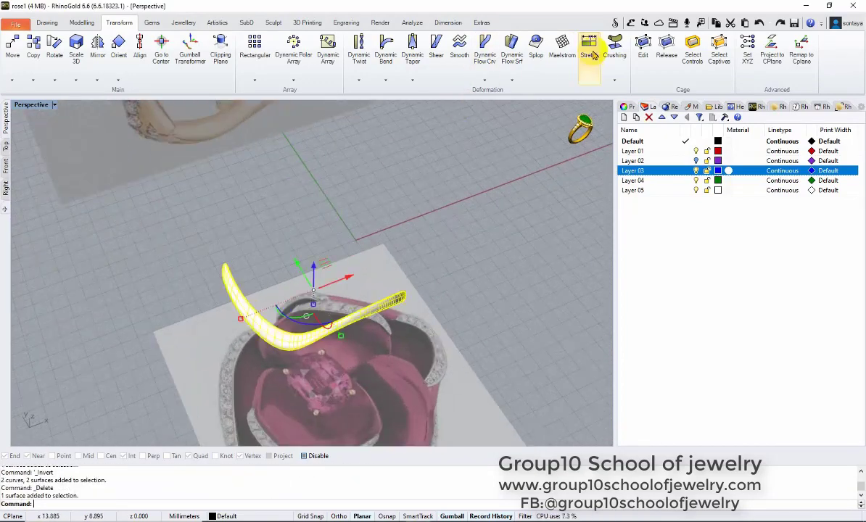
scroll(428, 65, "up", 1)
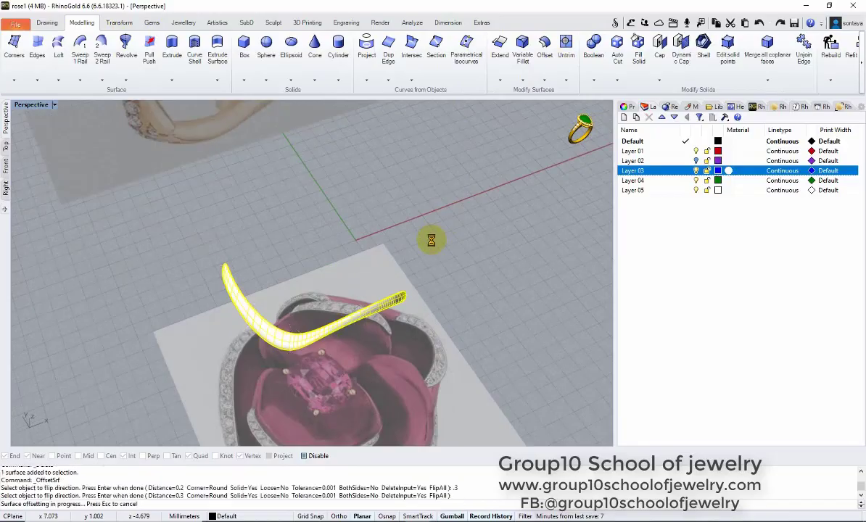